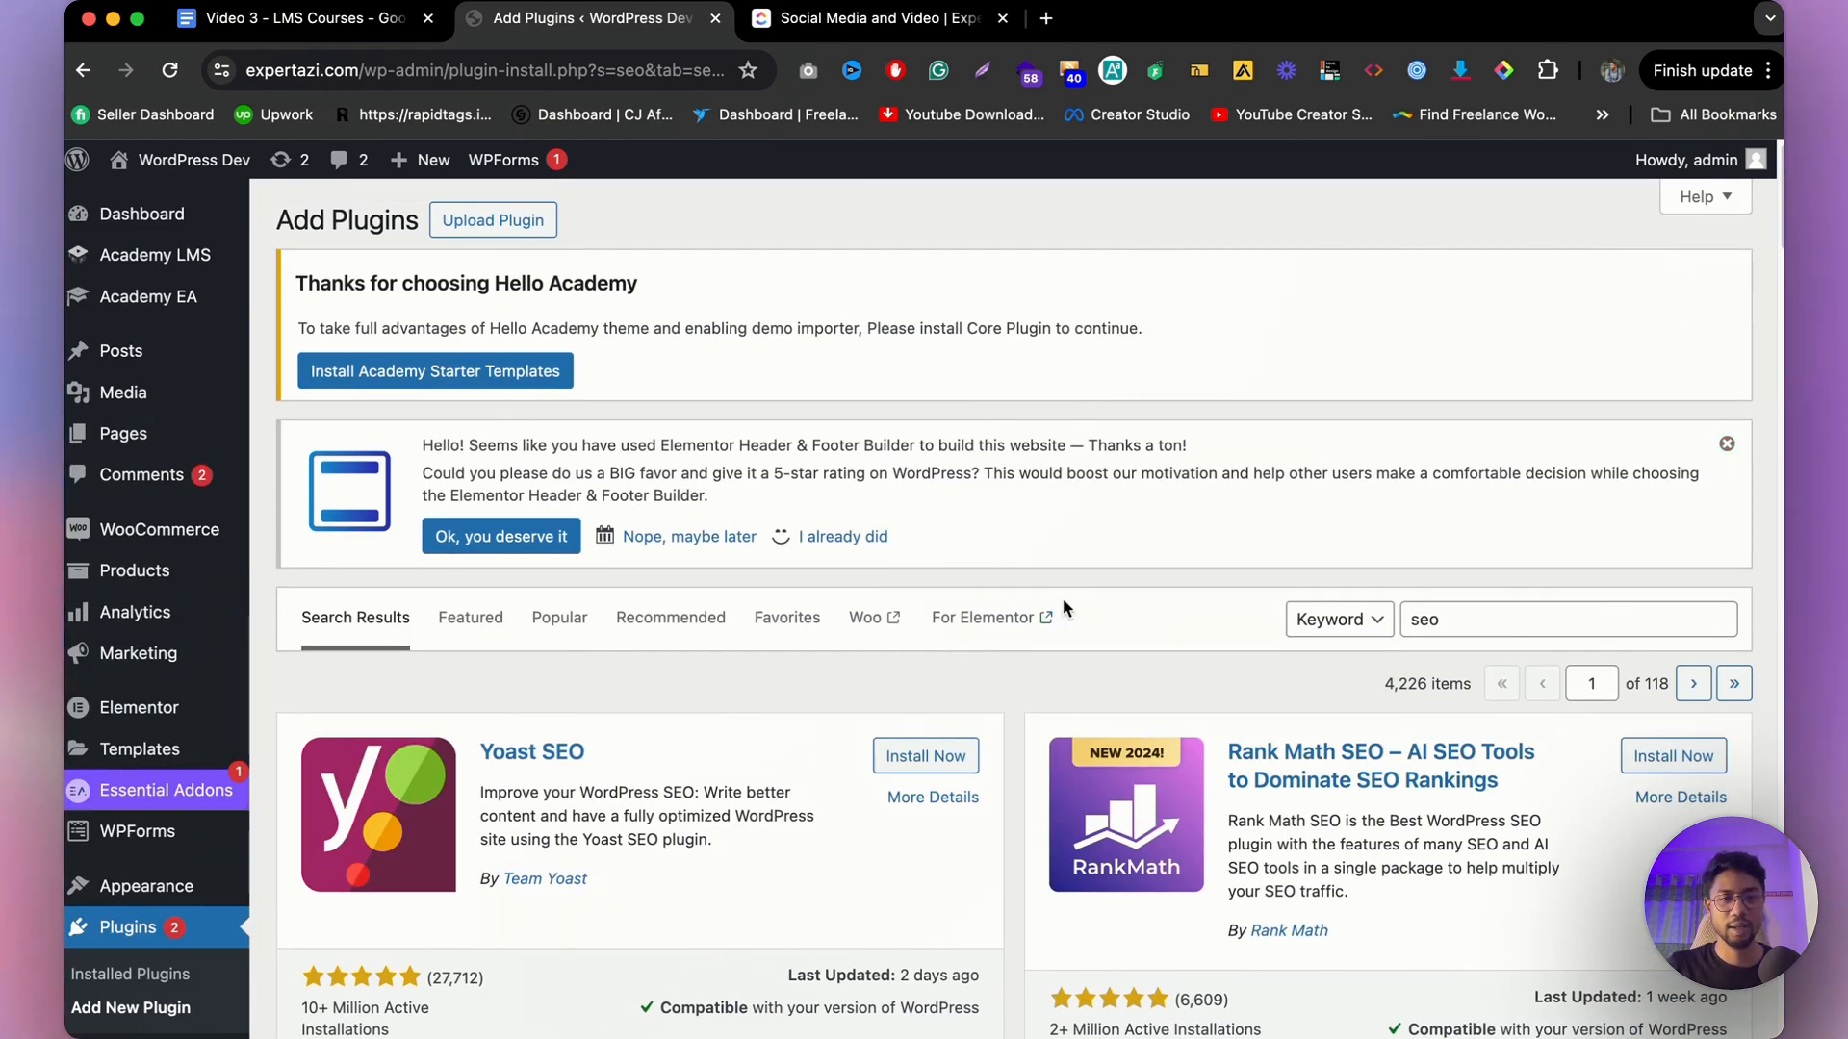
Install and activate the Yoast SEO plugin from the seo search results.
scroll(1065, 609, down, 3)
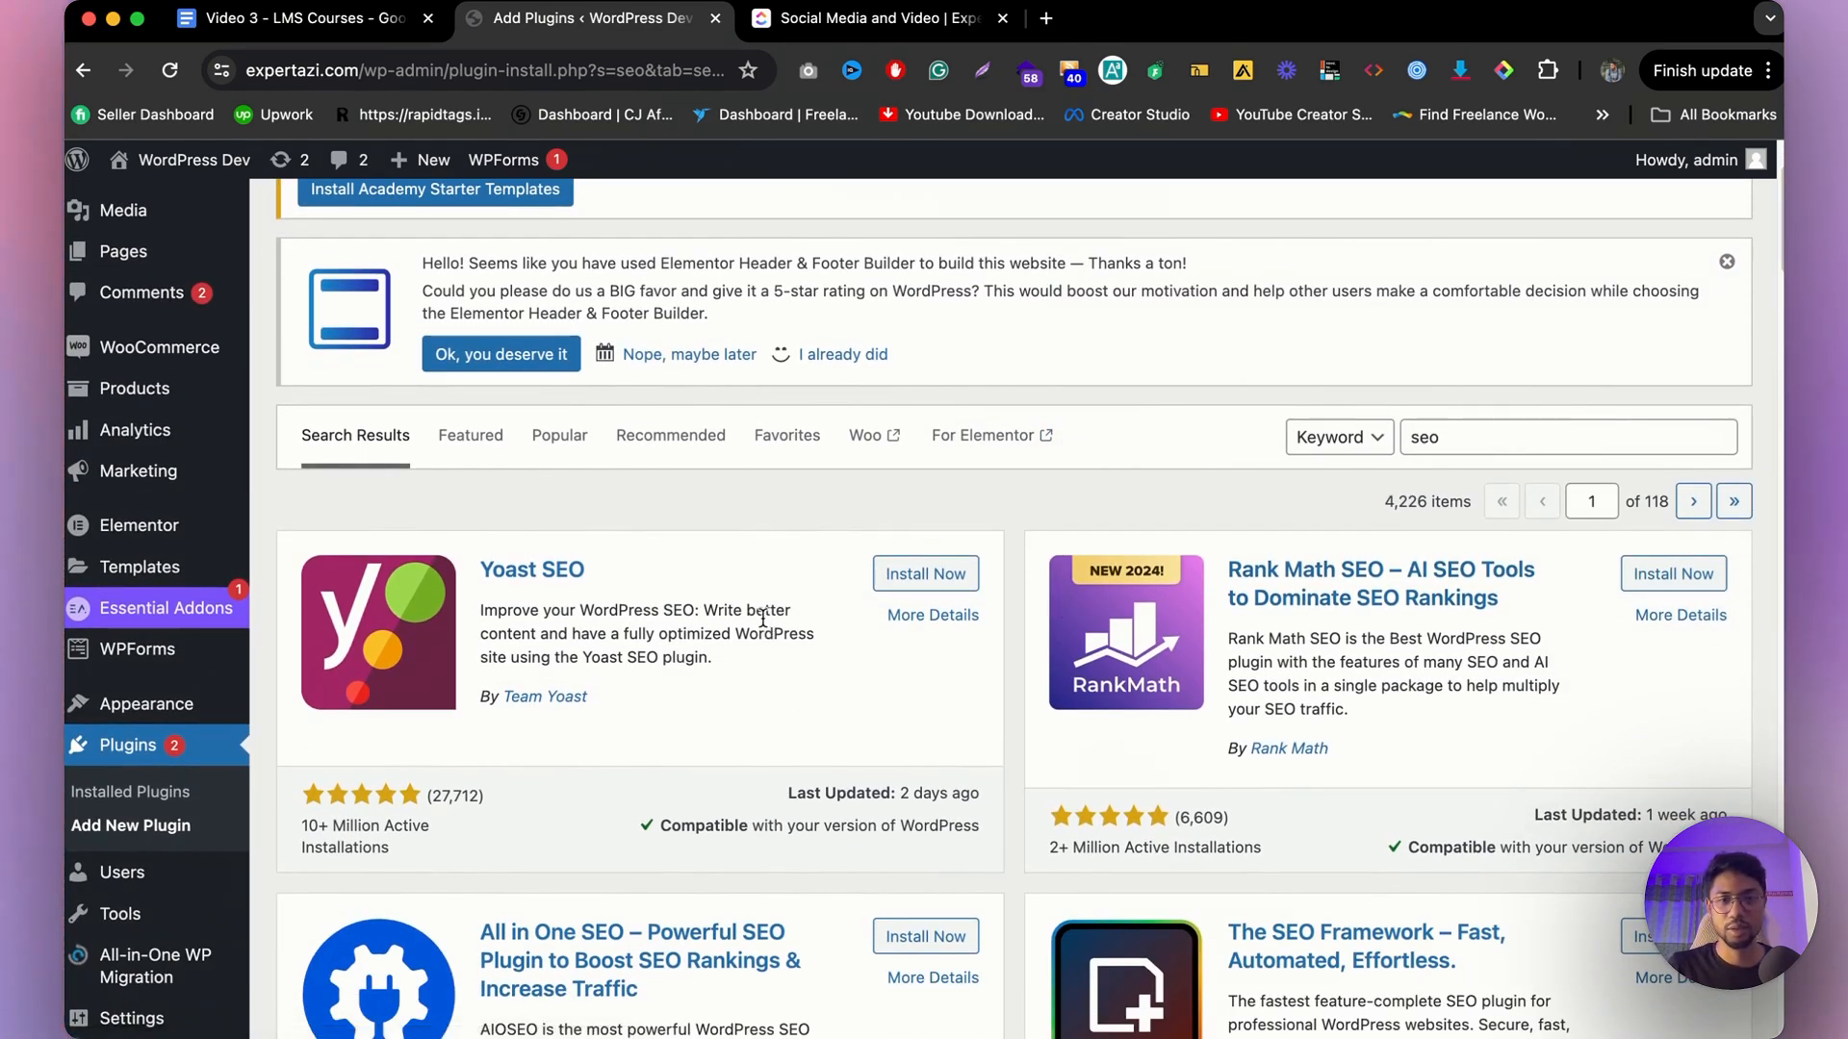
scroll(674, 645, down, 3)
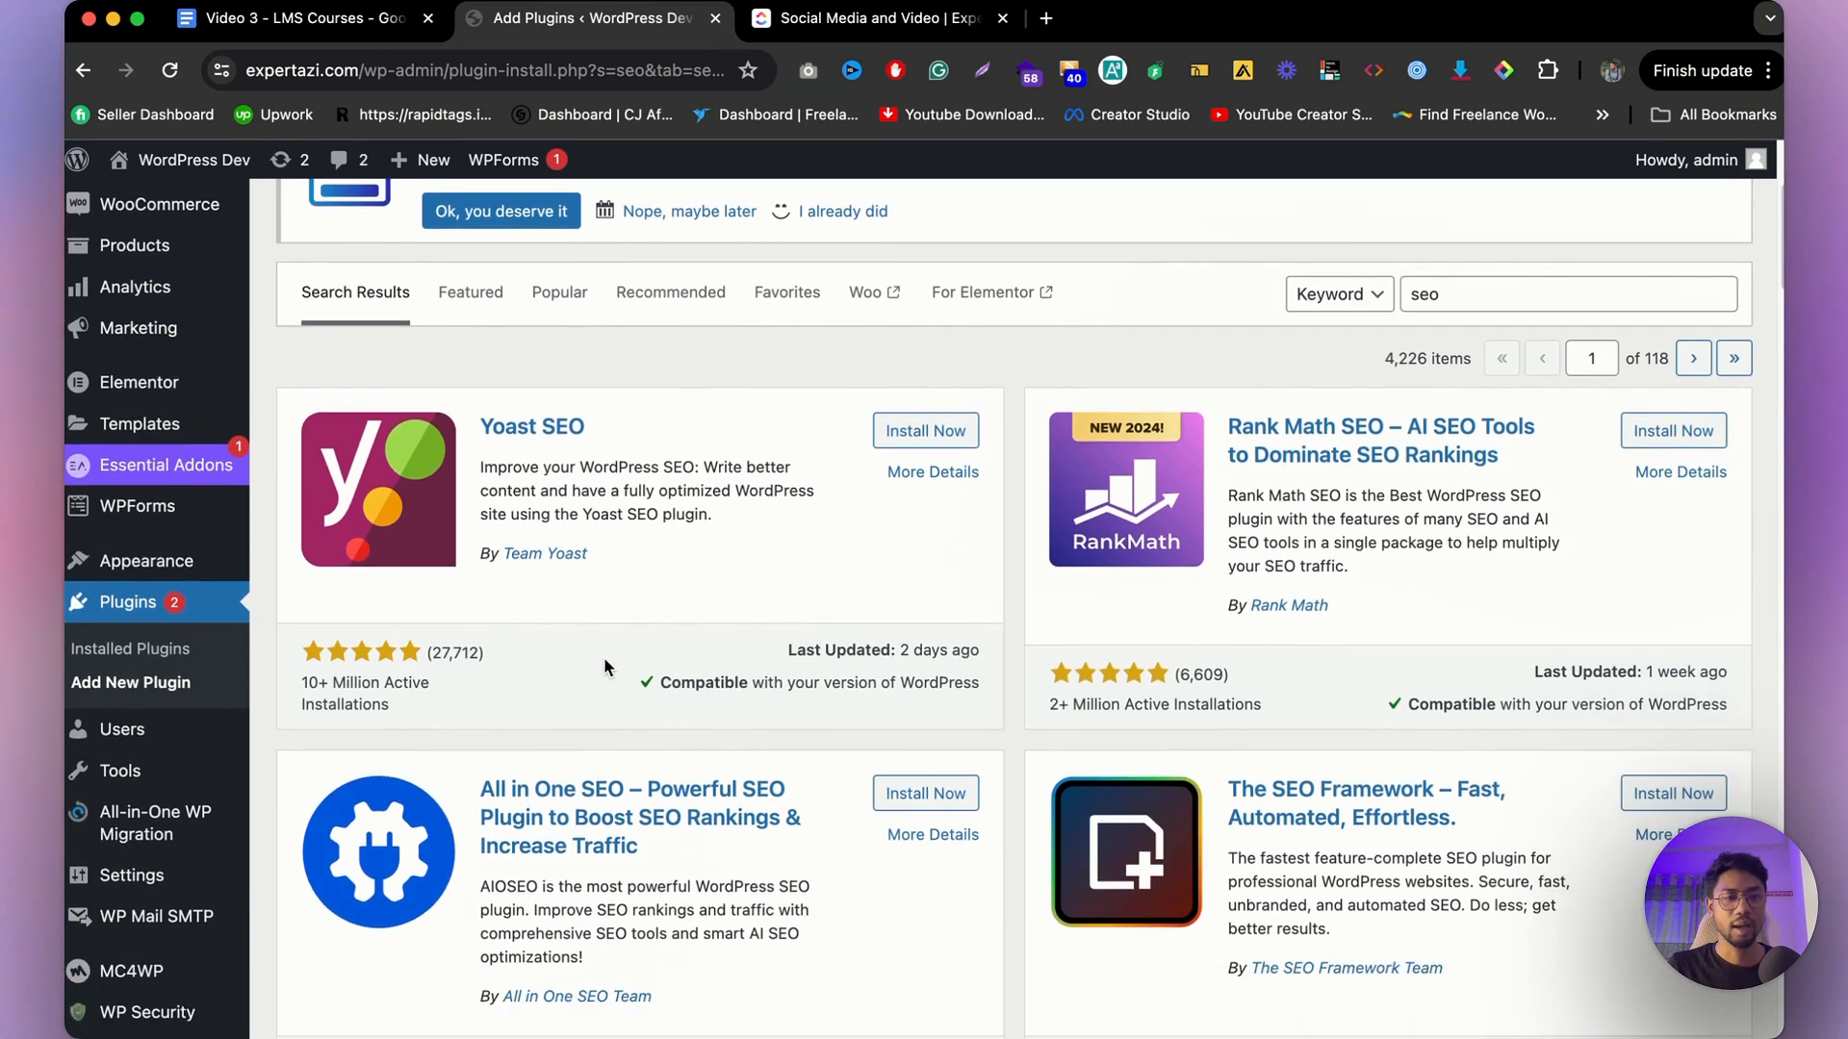
scroll(604, 664, down, 1)
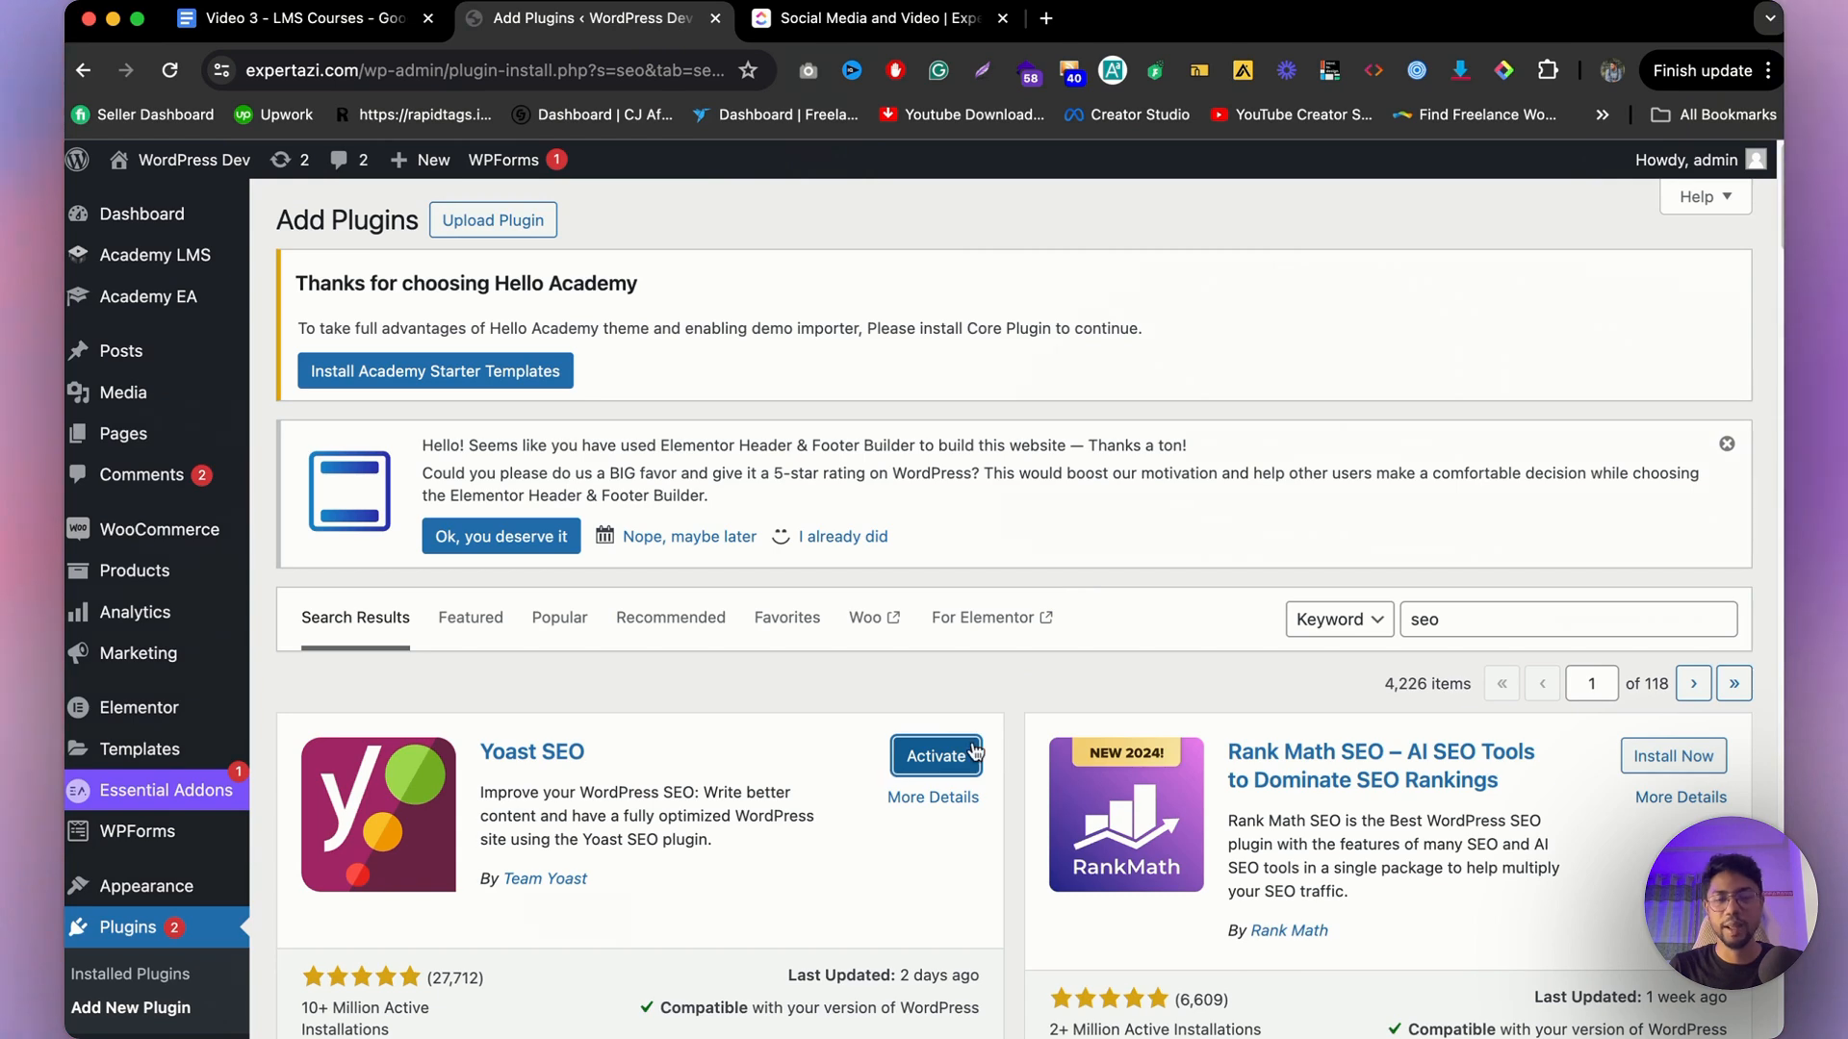
scroll(924, 753, down, 1)
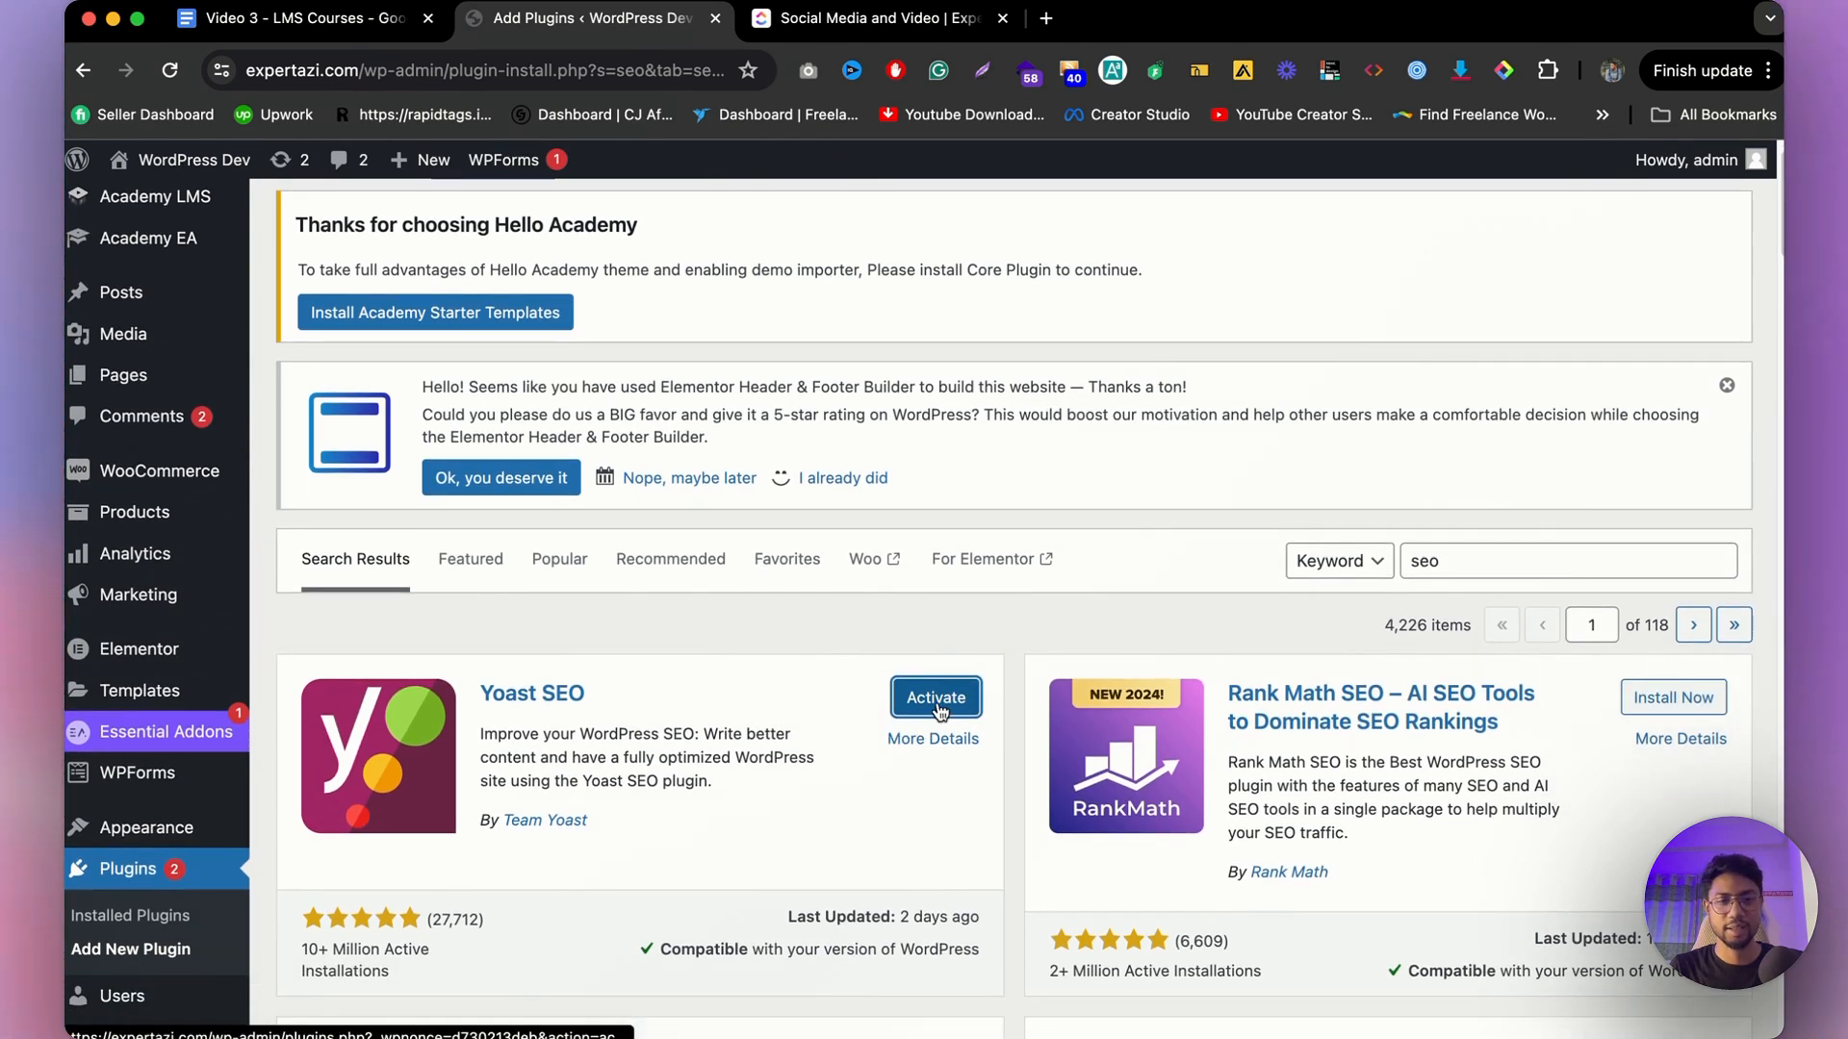
scroll(940, 712, down, 5)
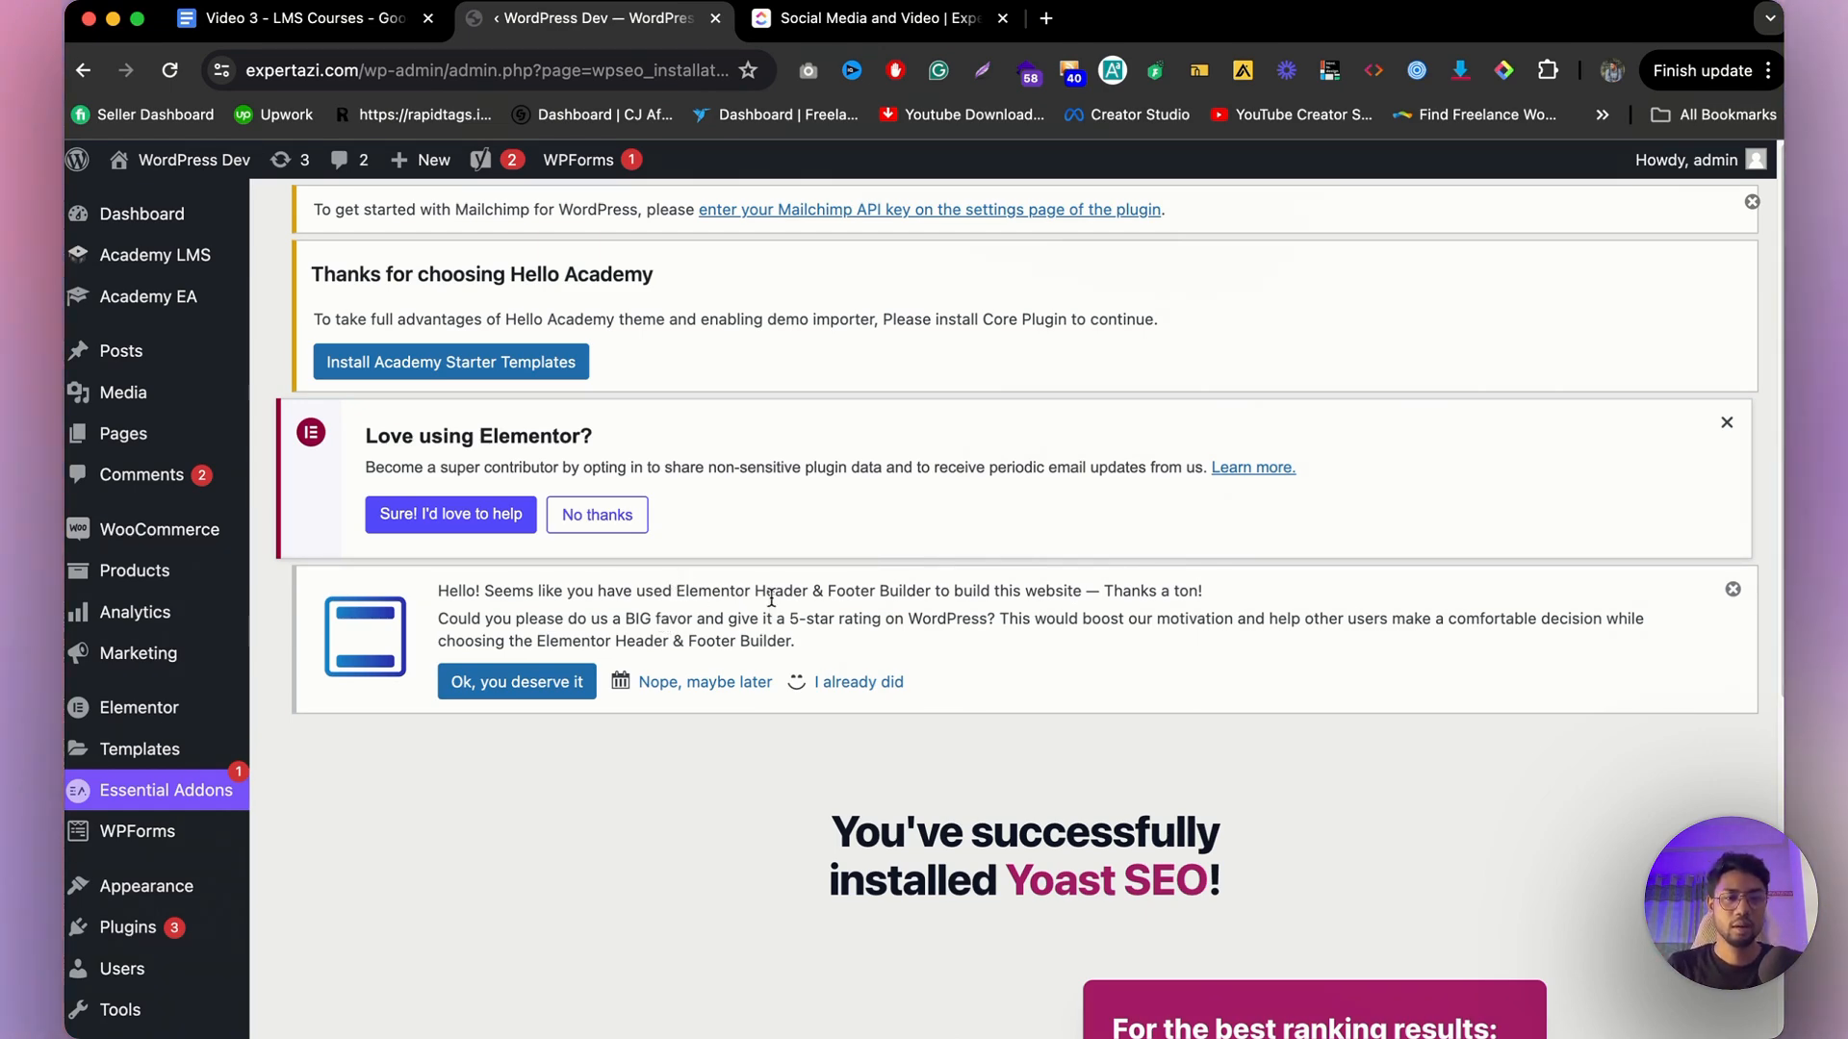
Start the first-time configuration of Yoast SEO from its installation success page.
scroll(770, 597, down, 6)
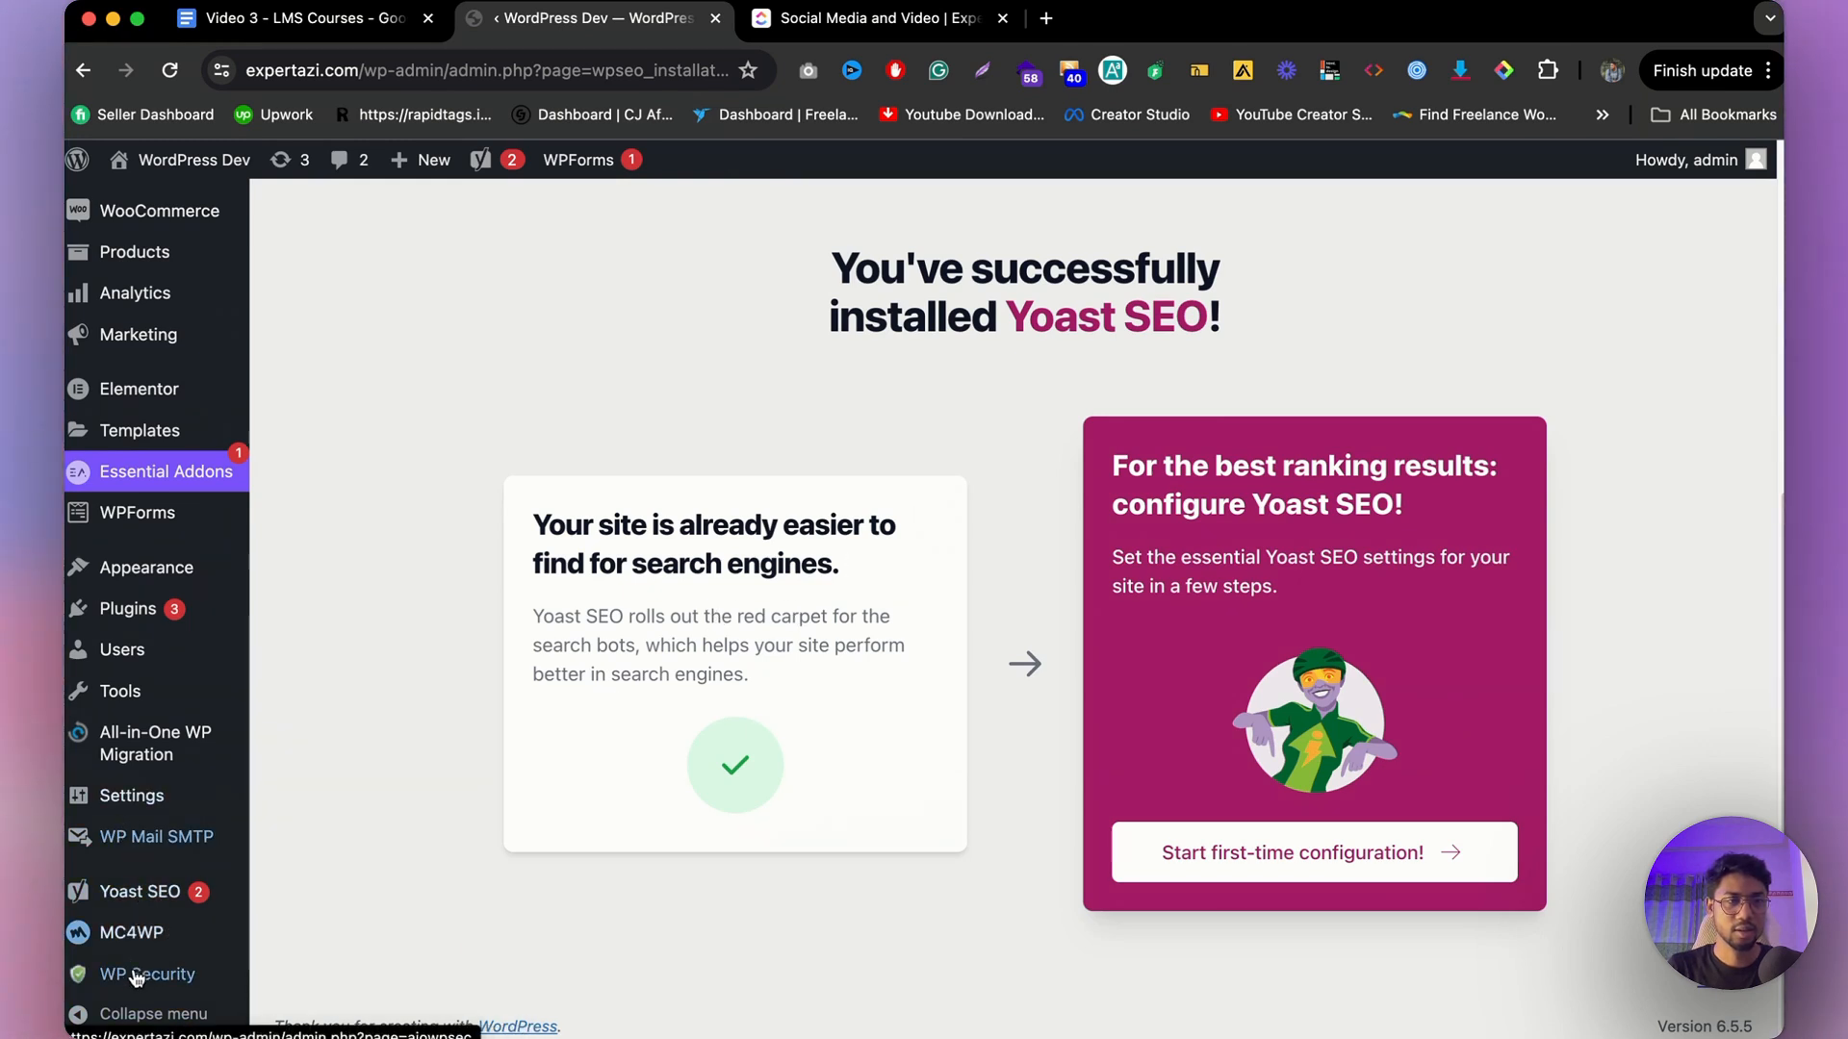
mouse_move(147, 899)
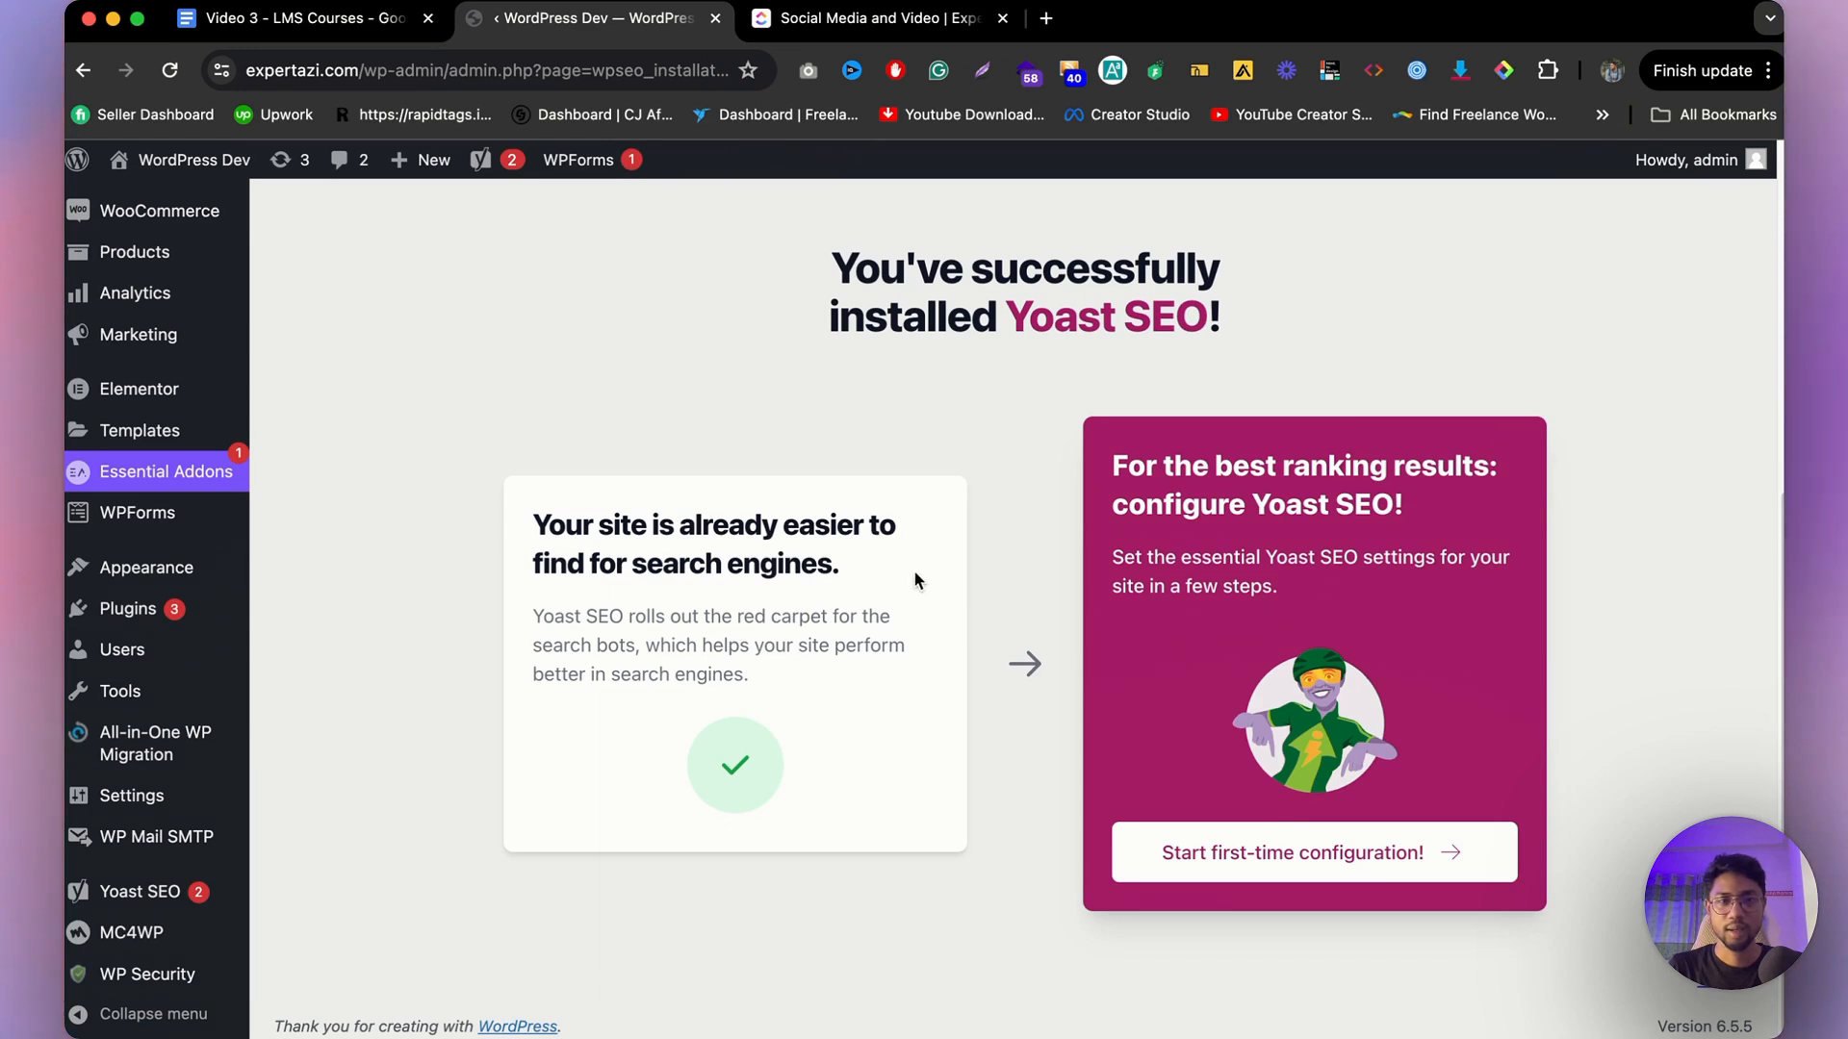
scroll(1196, 583, up, 5)
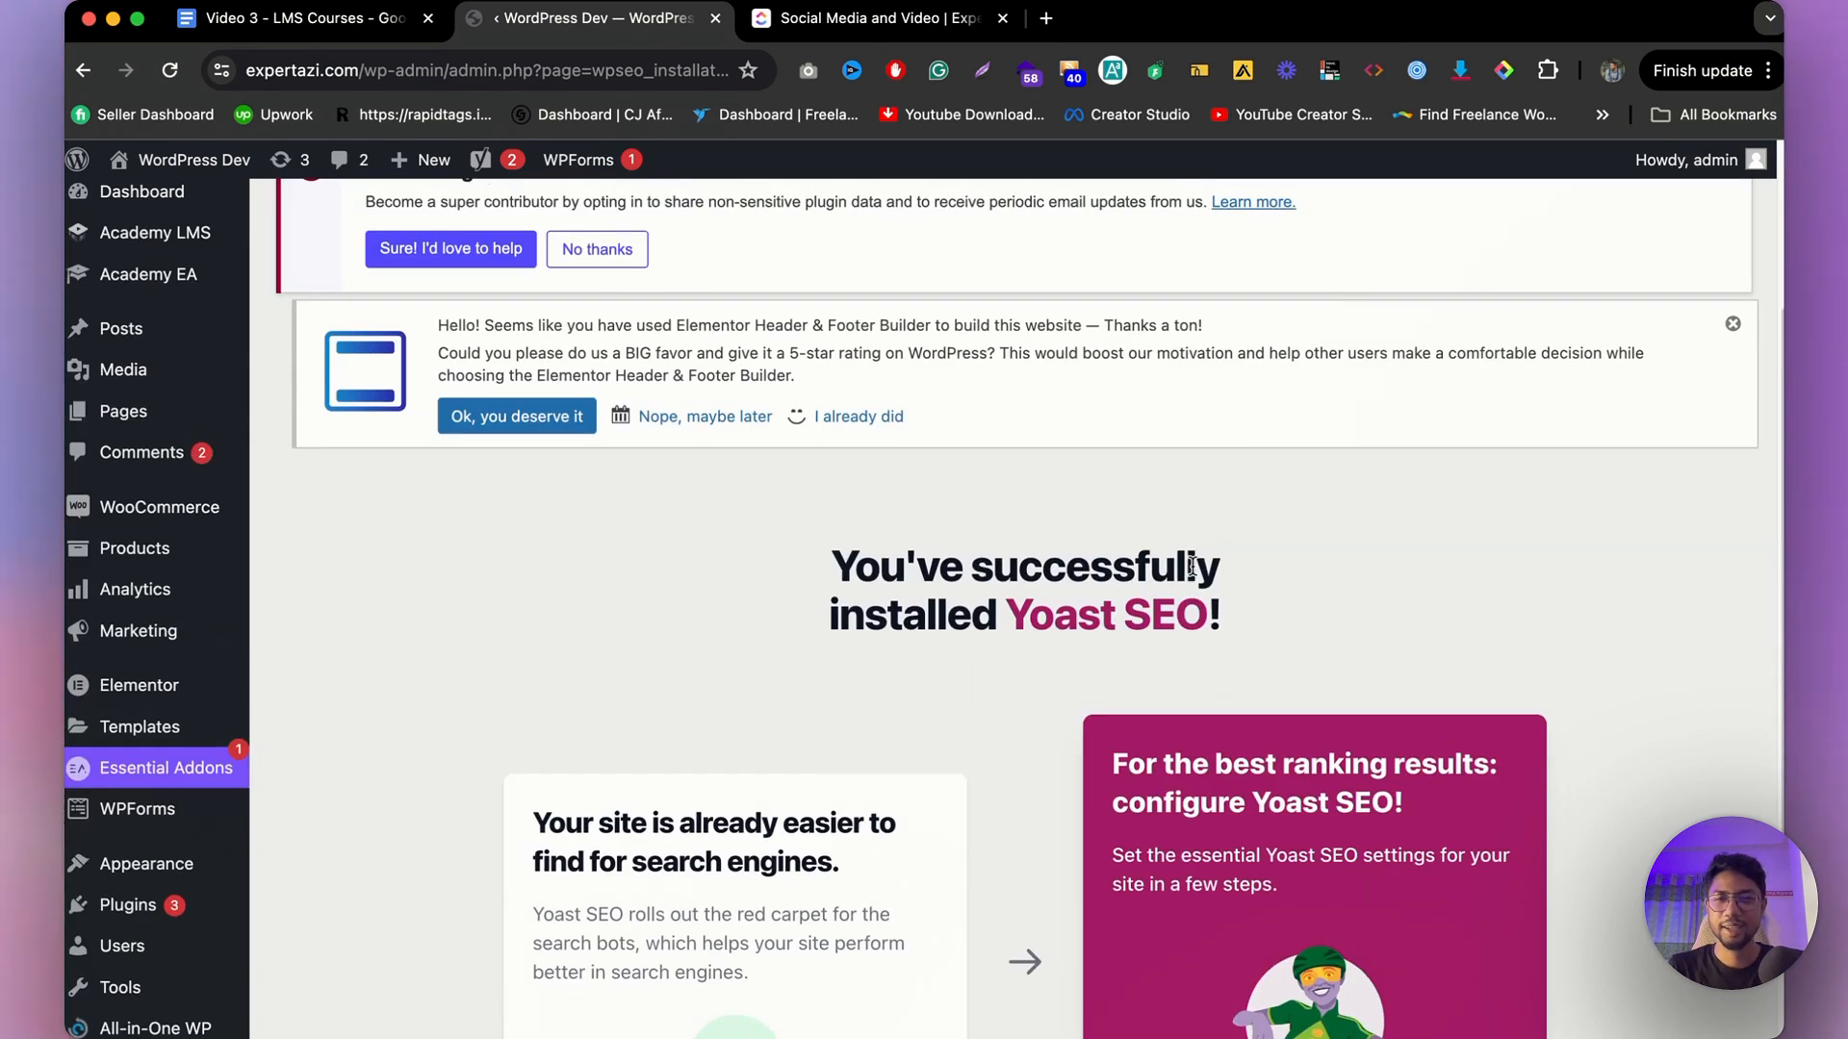
scroll(1192, 566, down, 1)
scroll(1193, 566, down, 4)
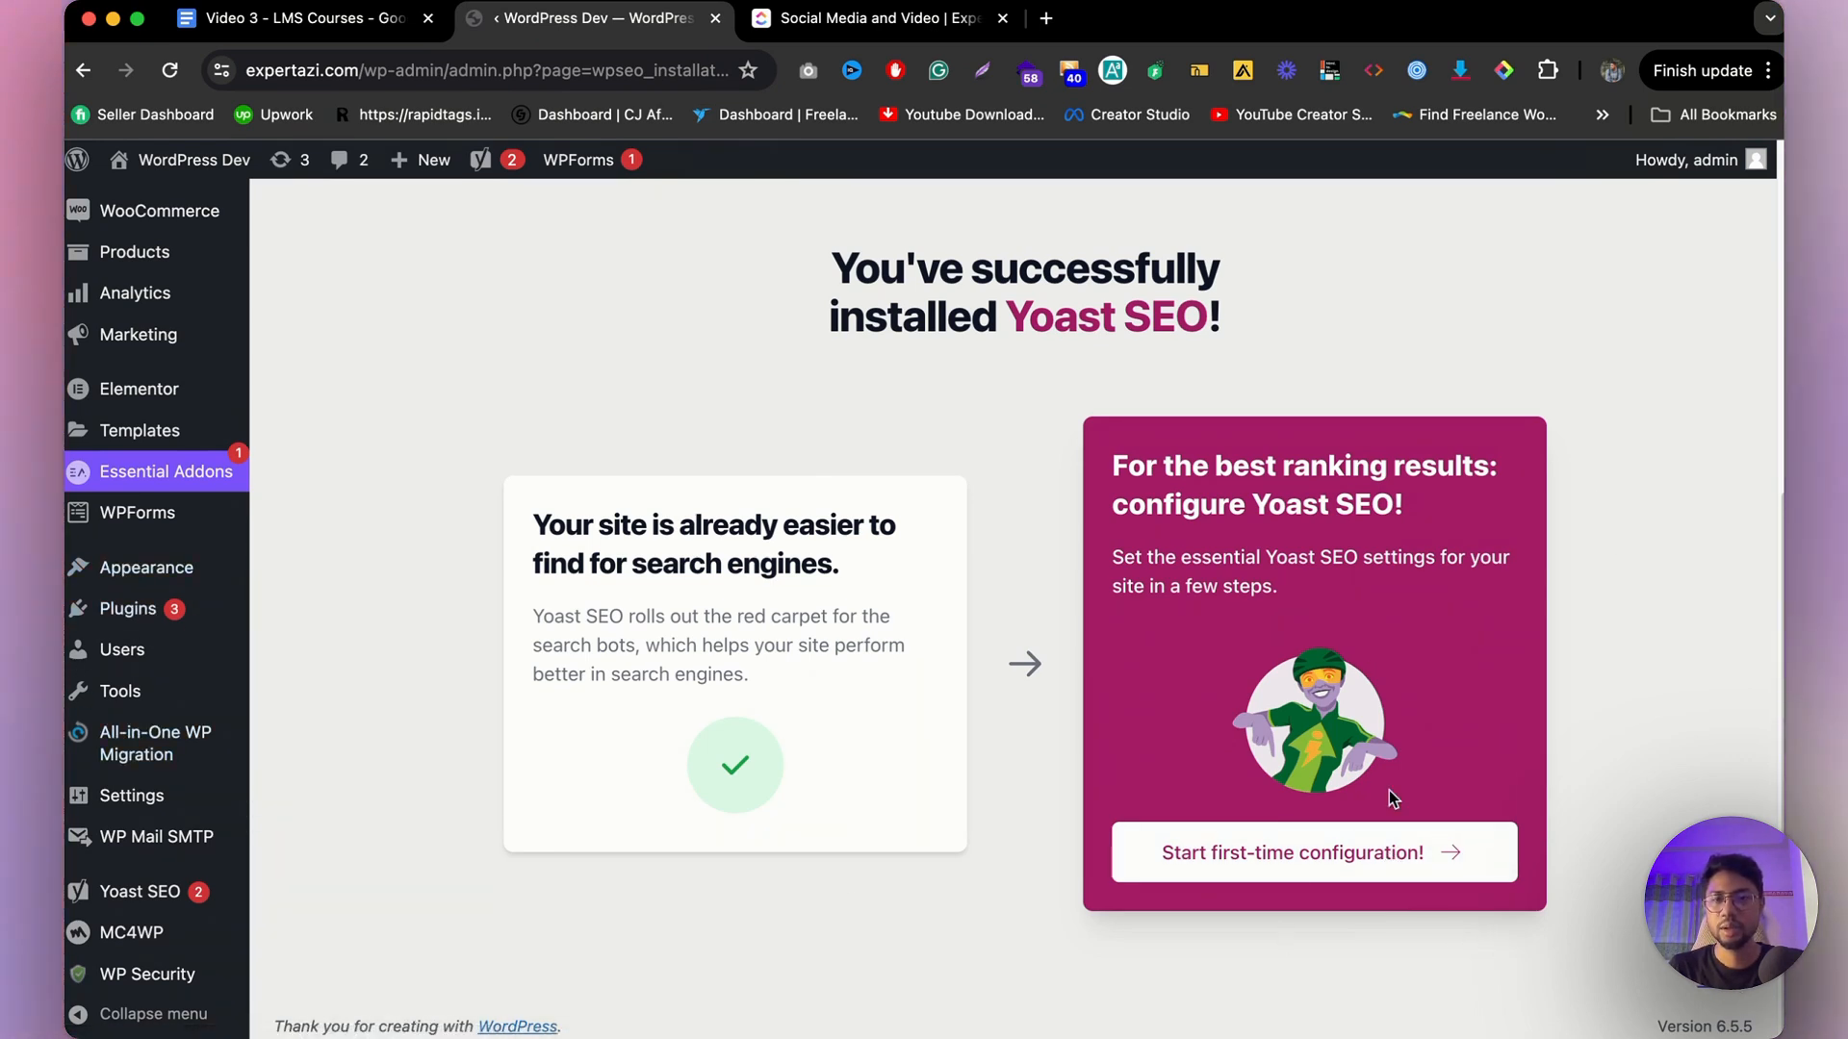
click(1403, 866)
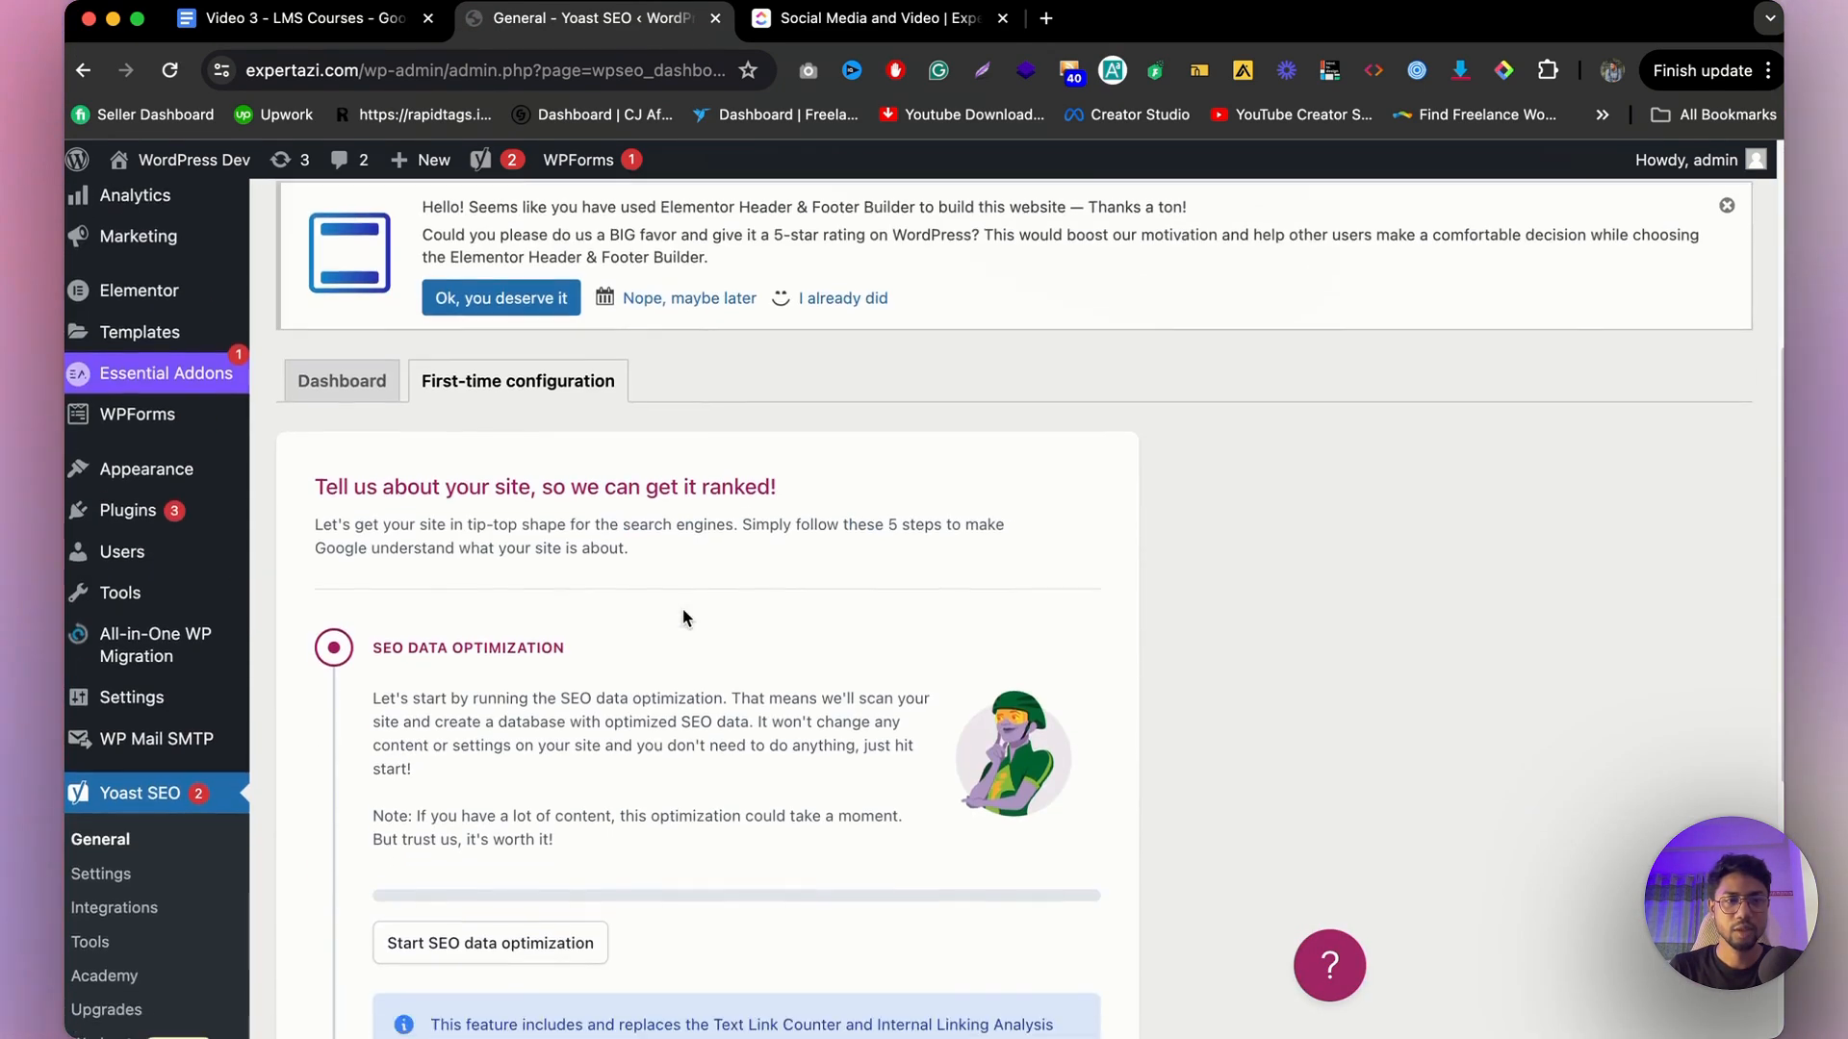
Run the SEO data optimization and continue to the site representation stage.
scroll(683, 609, down, 5)
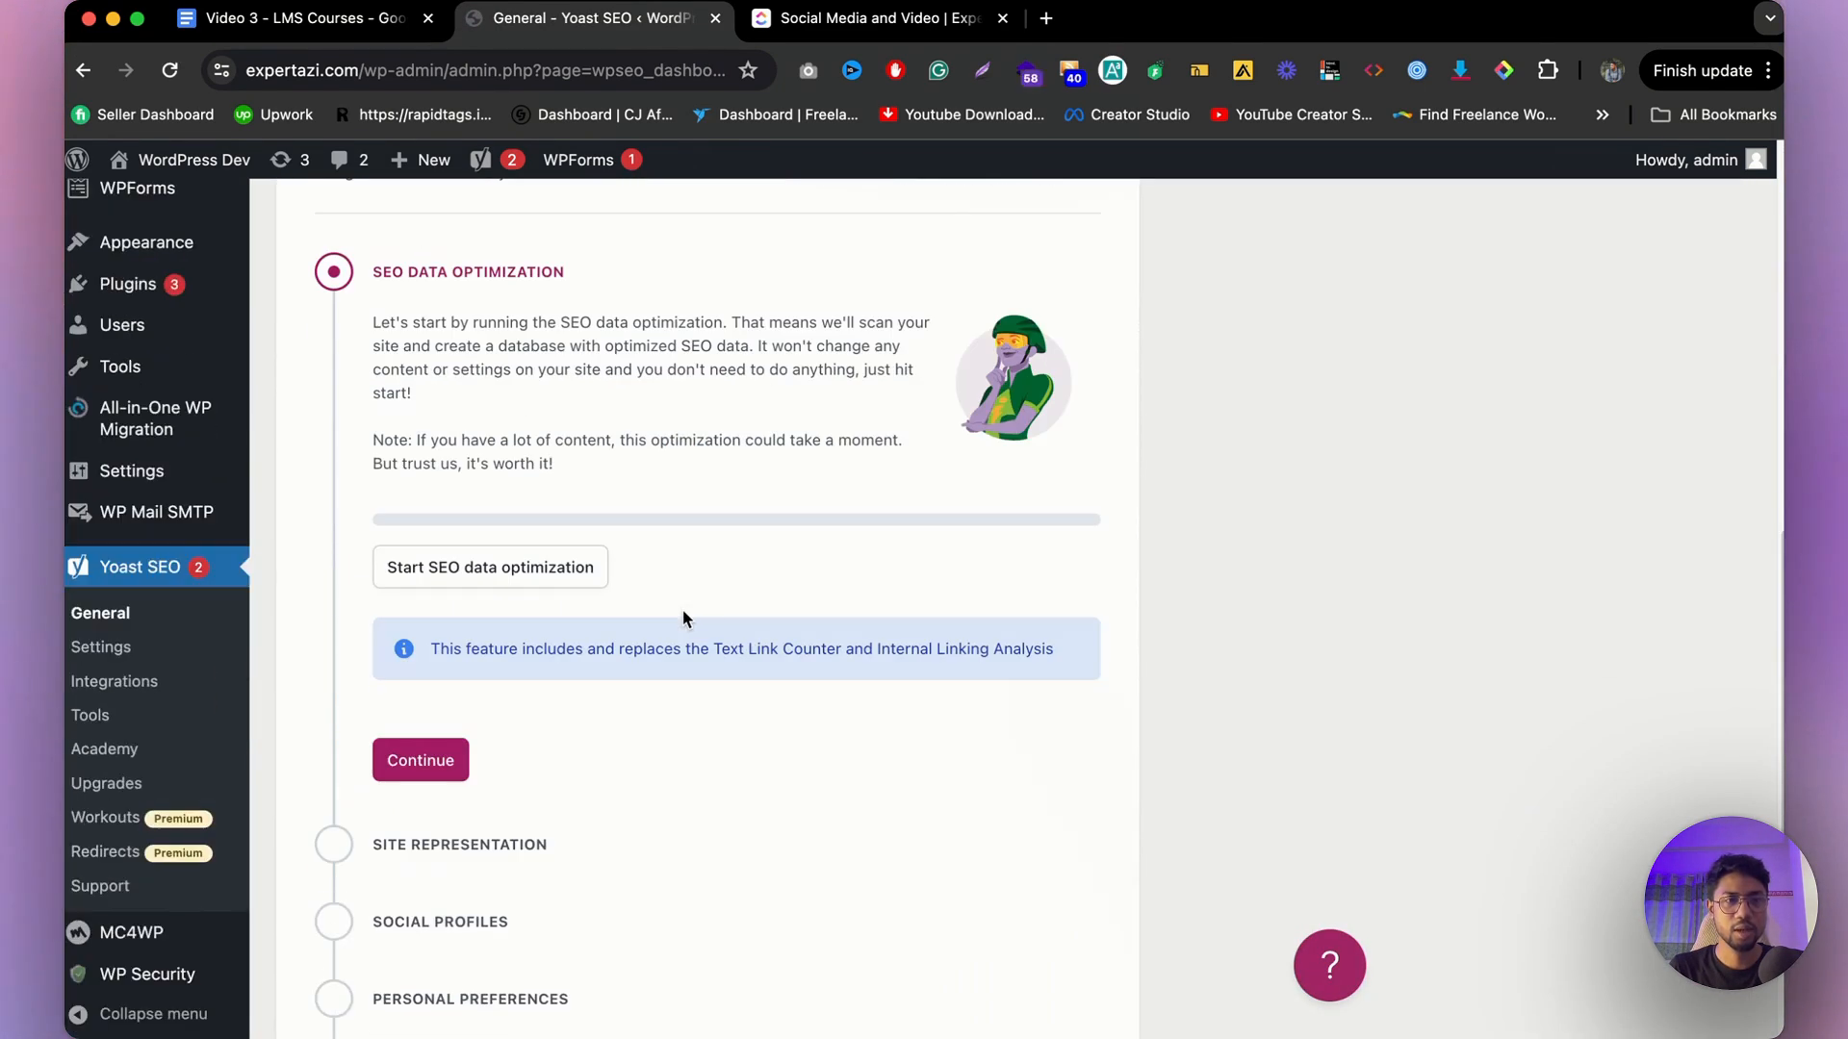
click(532, 579)
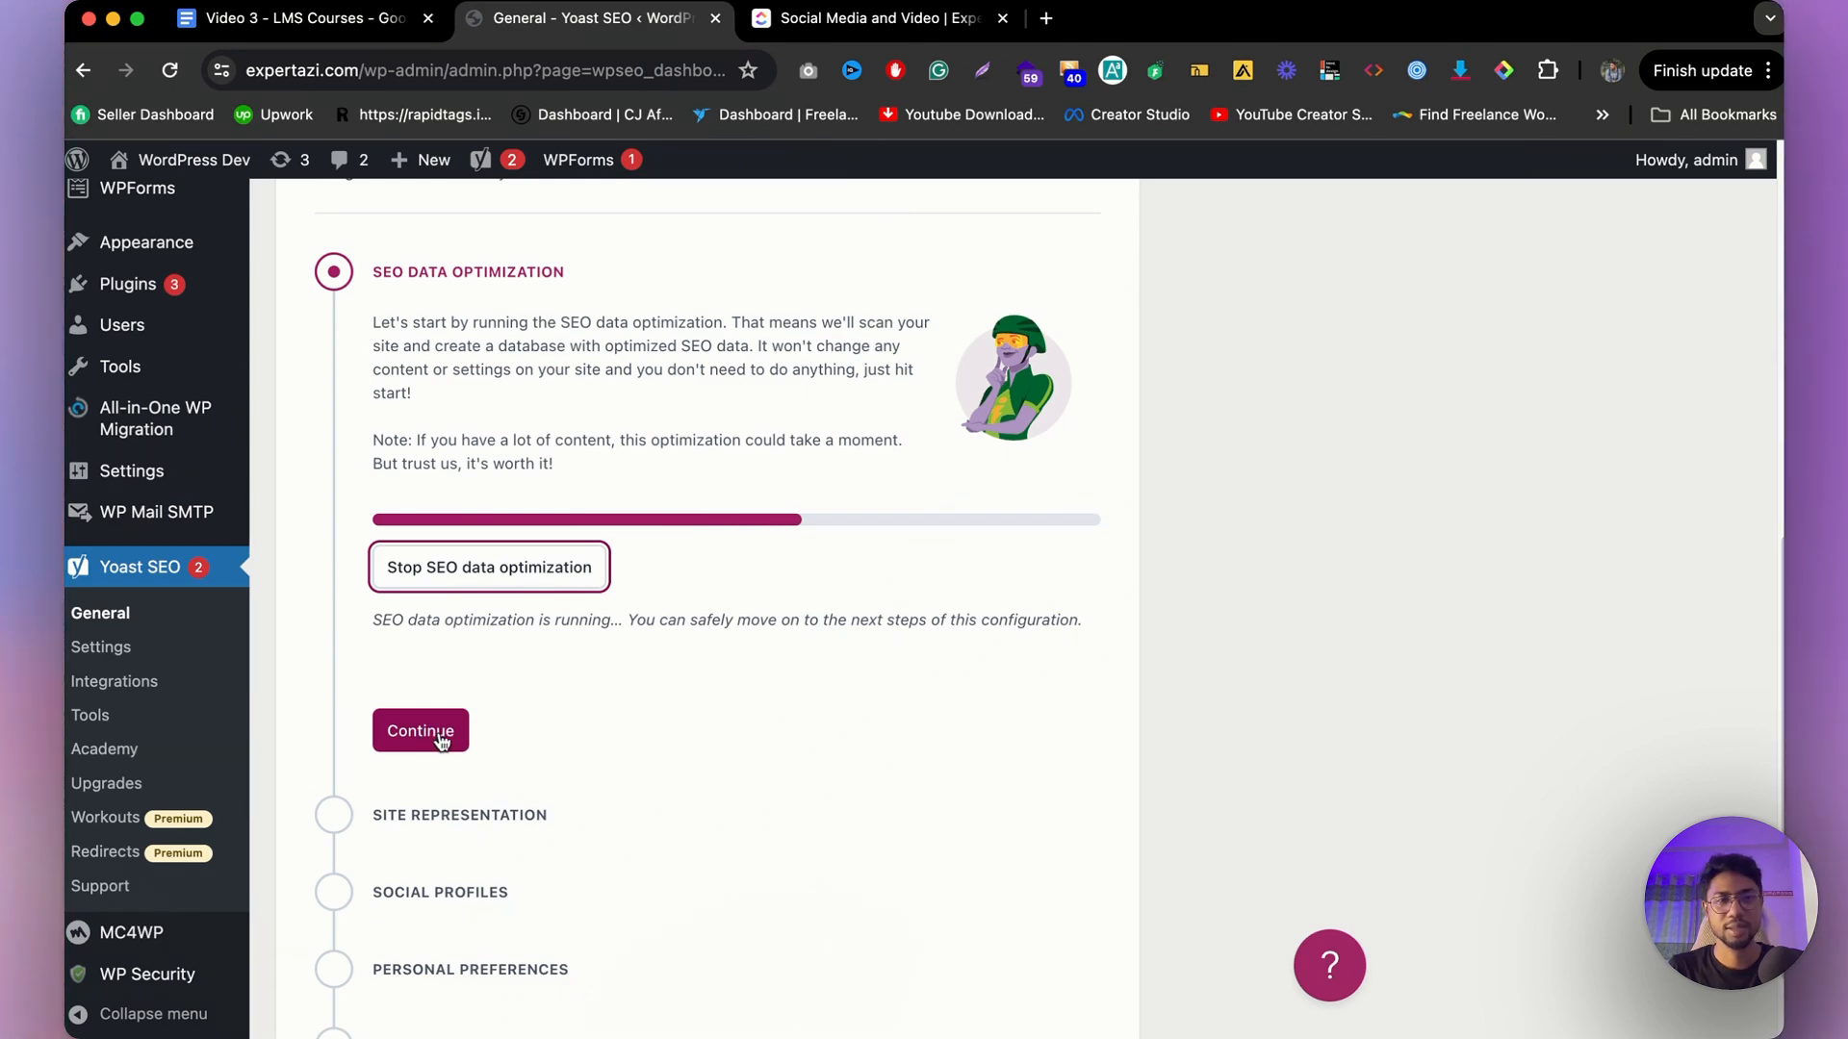
click(421, 655)
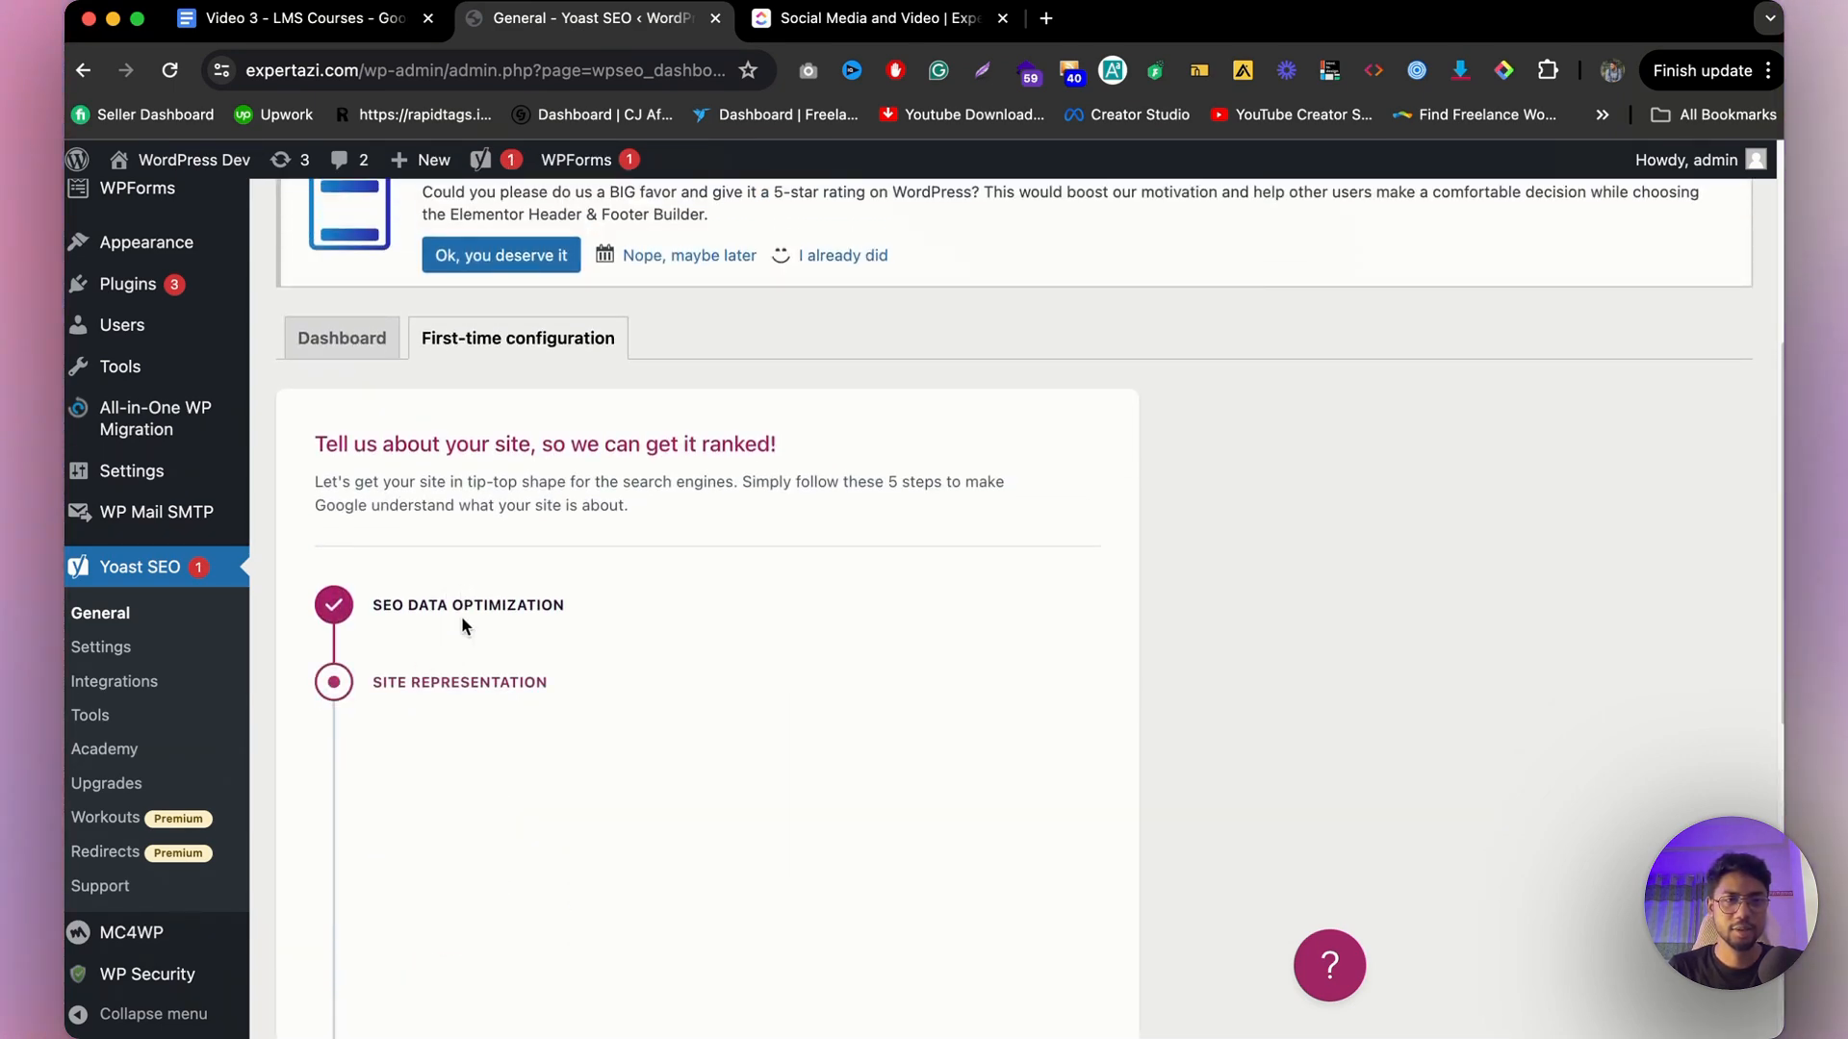
Set the site representation to Person instead of Organization.
scroll(614, 591, down, 5)
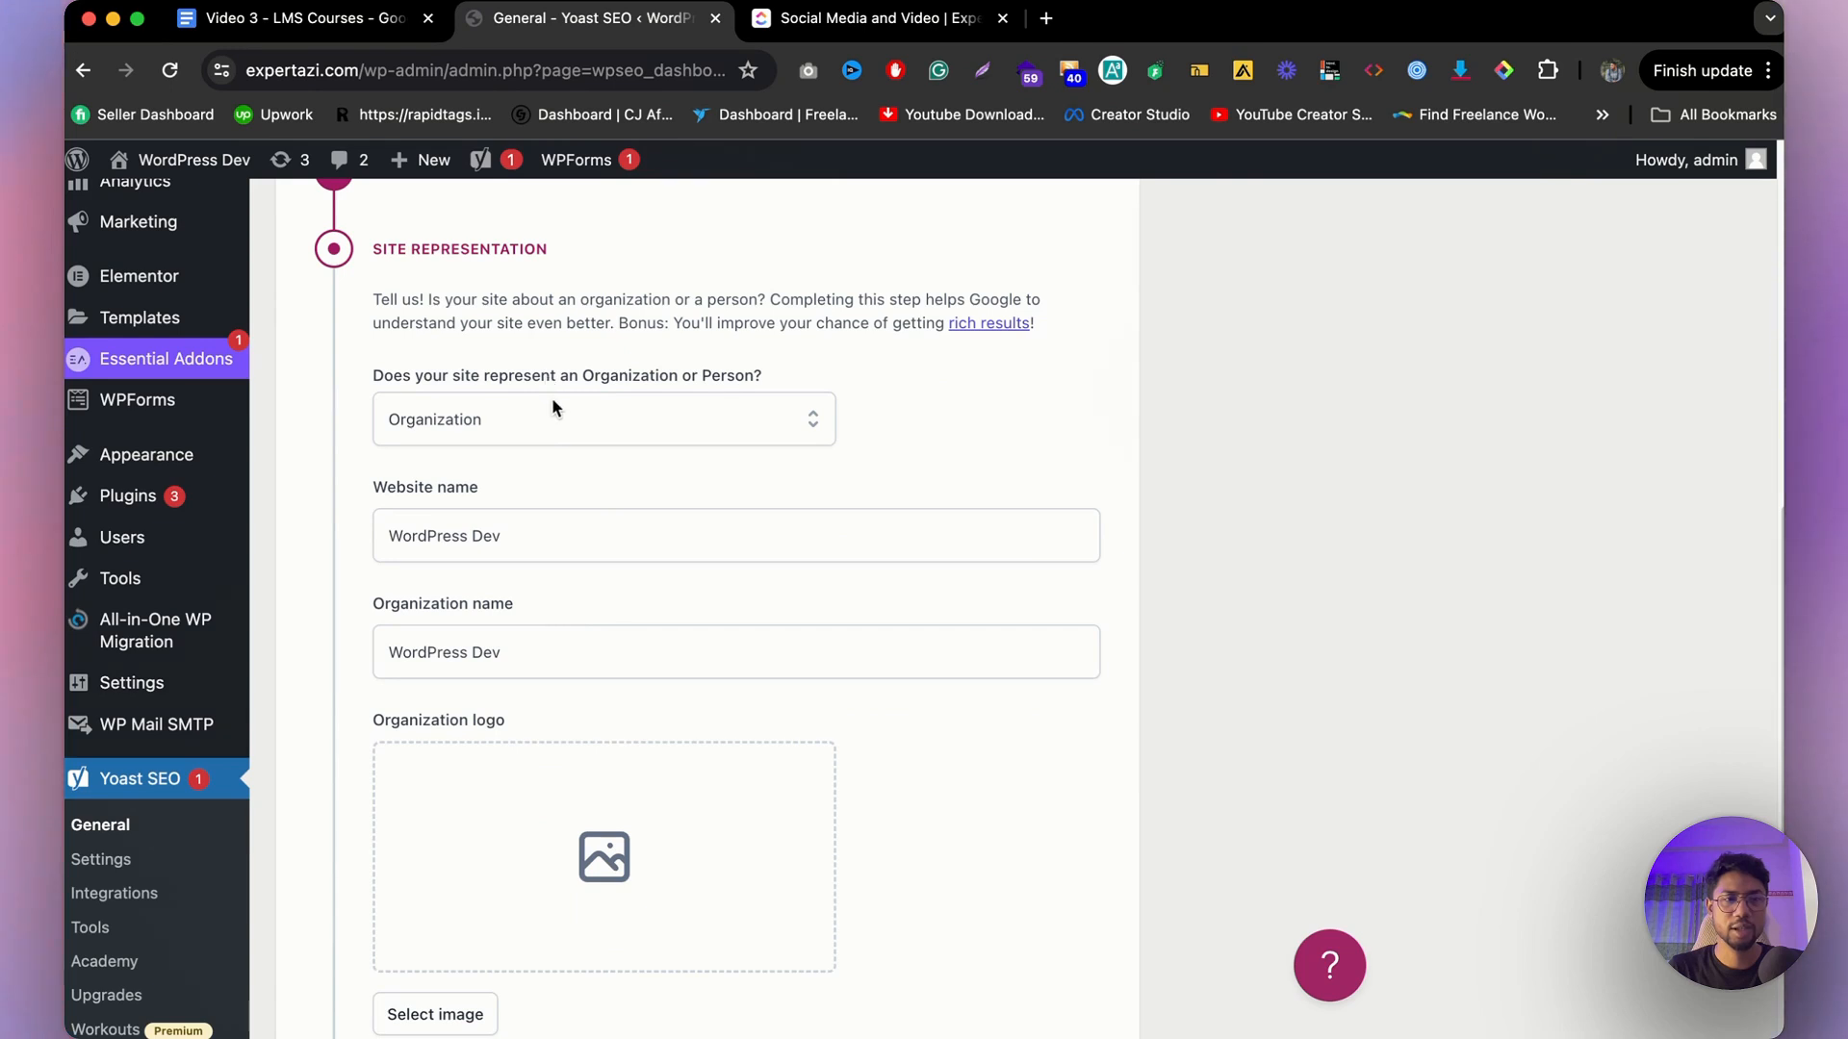
click(552, 405)
click(485, 510)
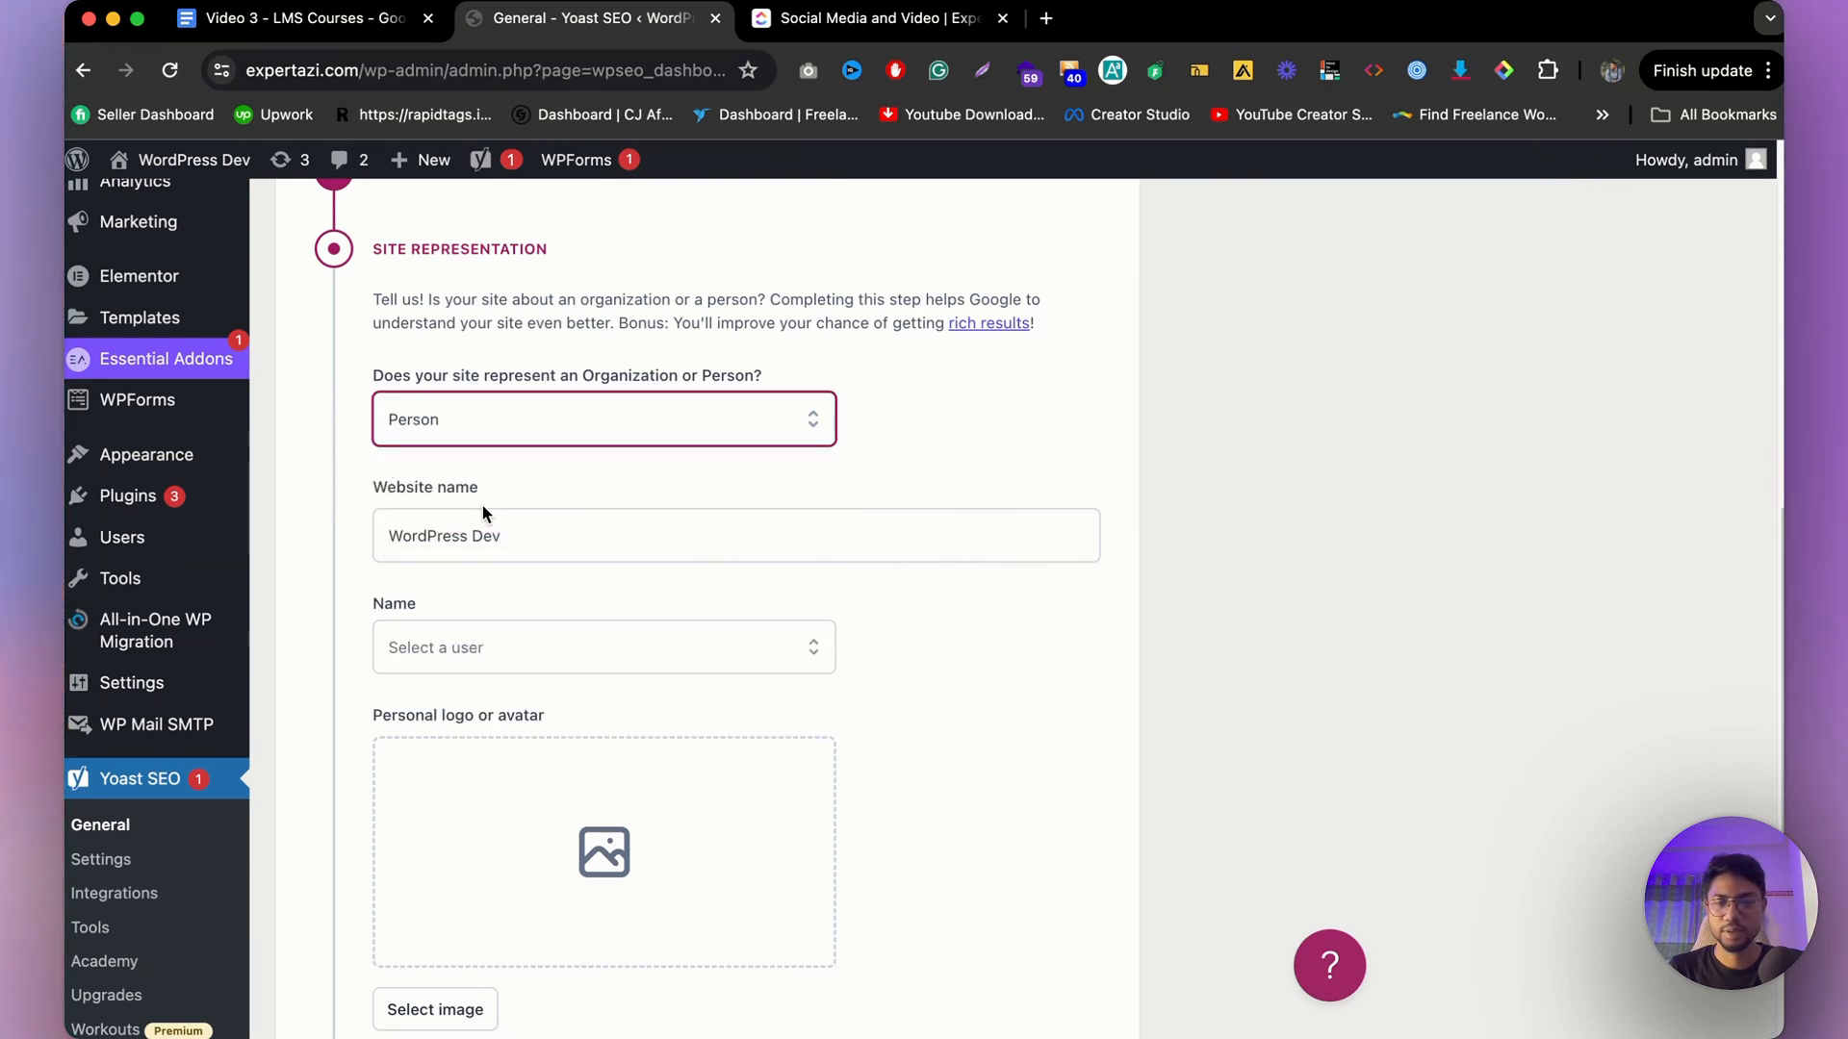
click(504, 436)
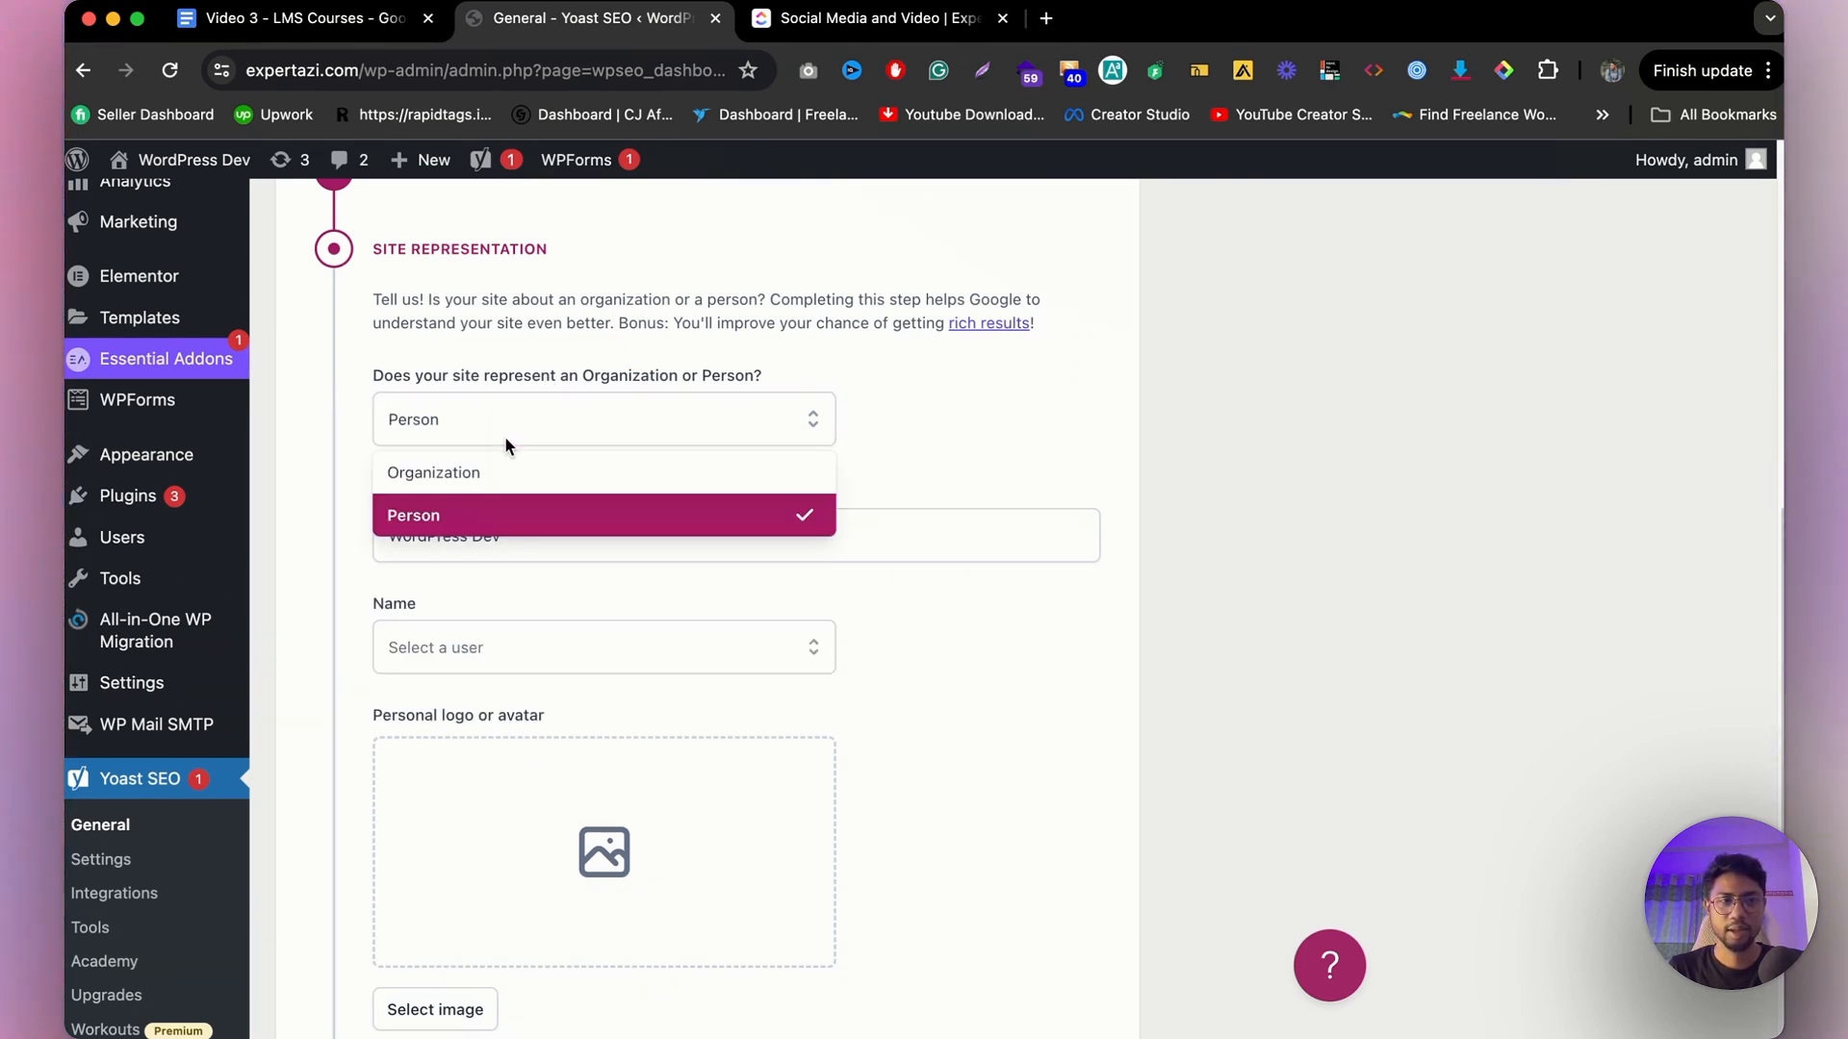
click(487, 514)
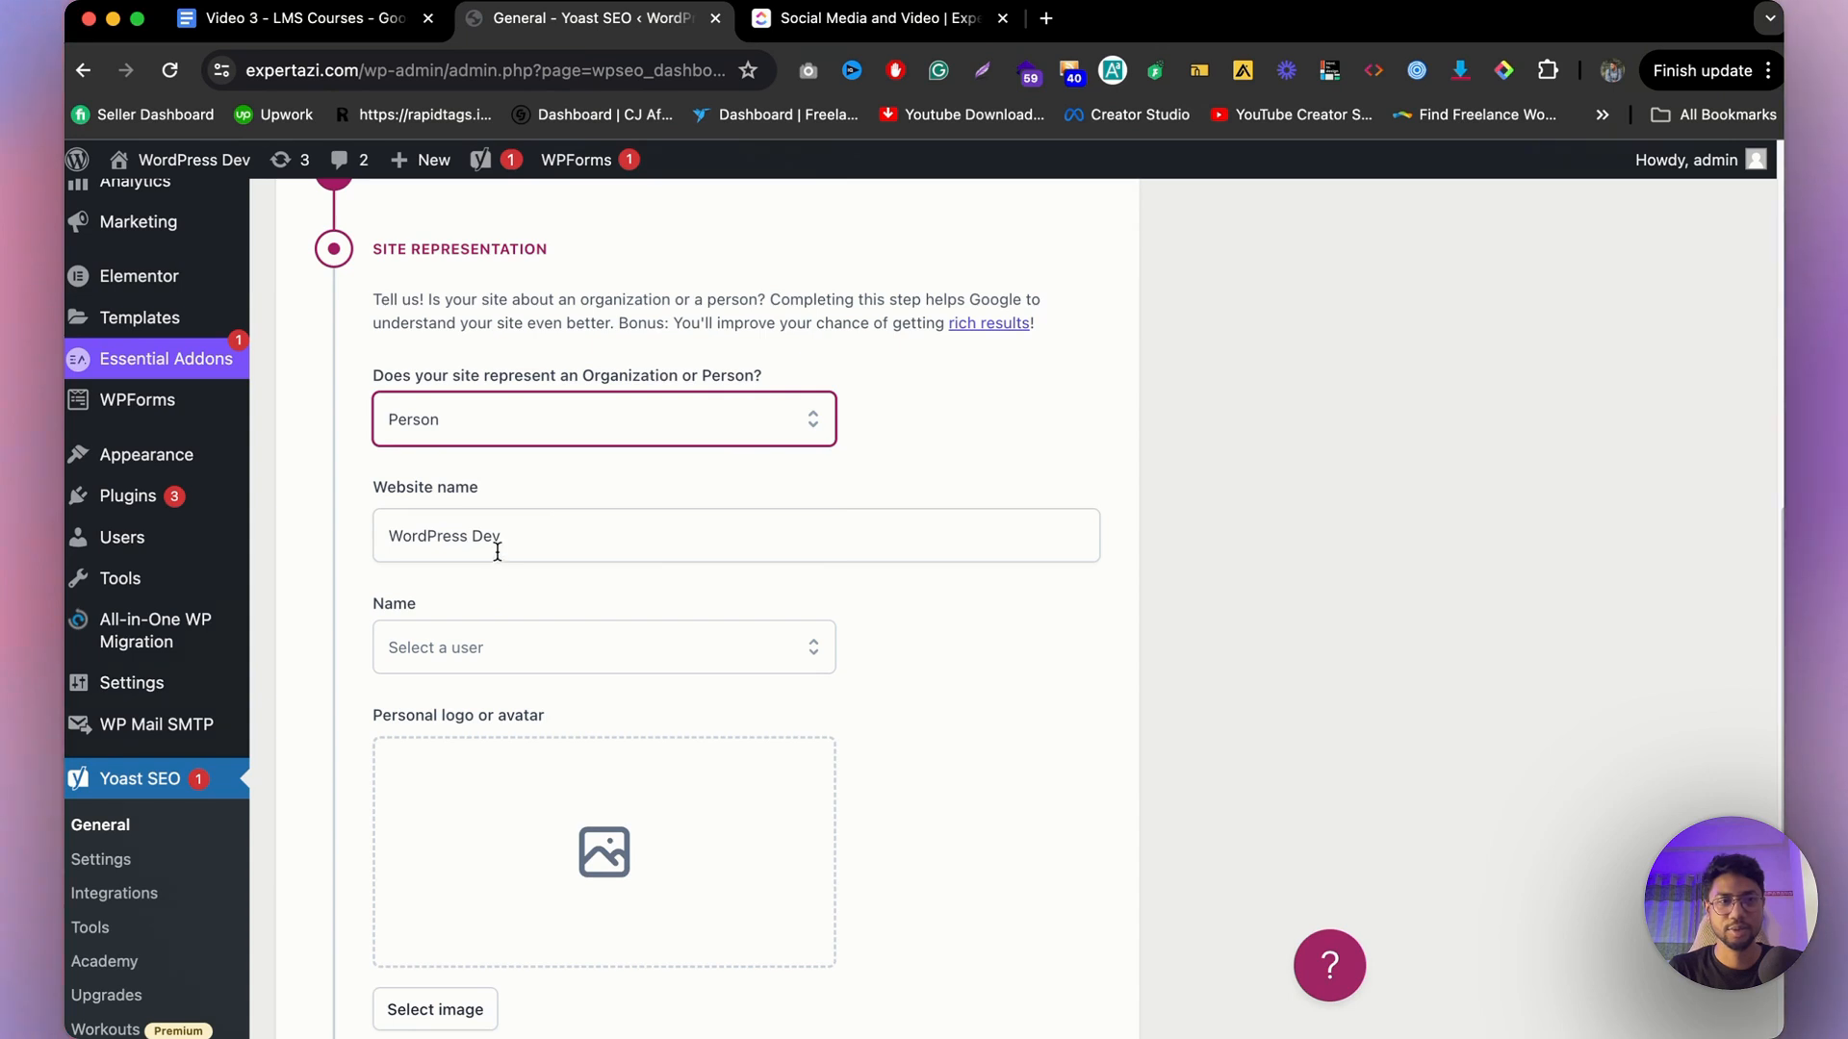
Set the website name to Expert Azi and select the site owner's user account as the represented person.
triple_click(496, 548)
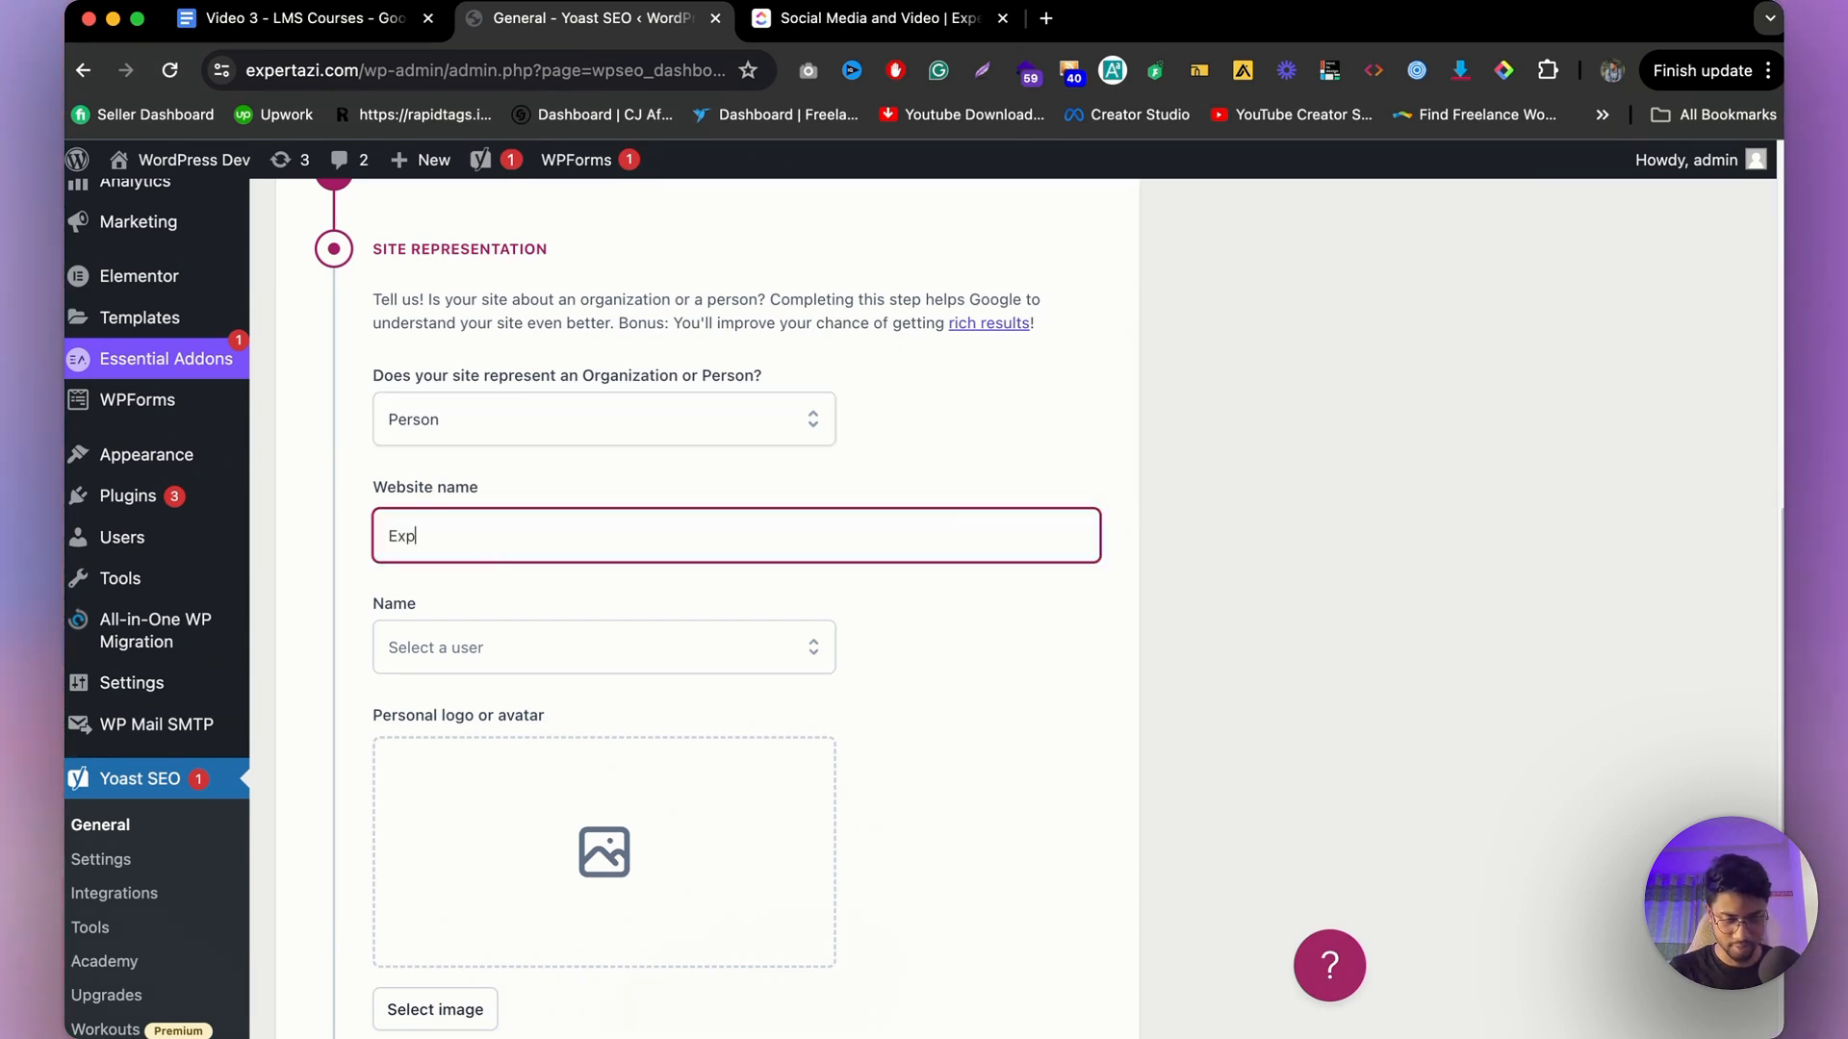
text(Expert Azi)
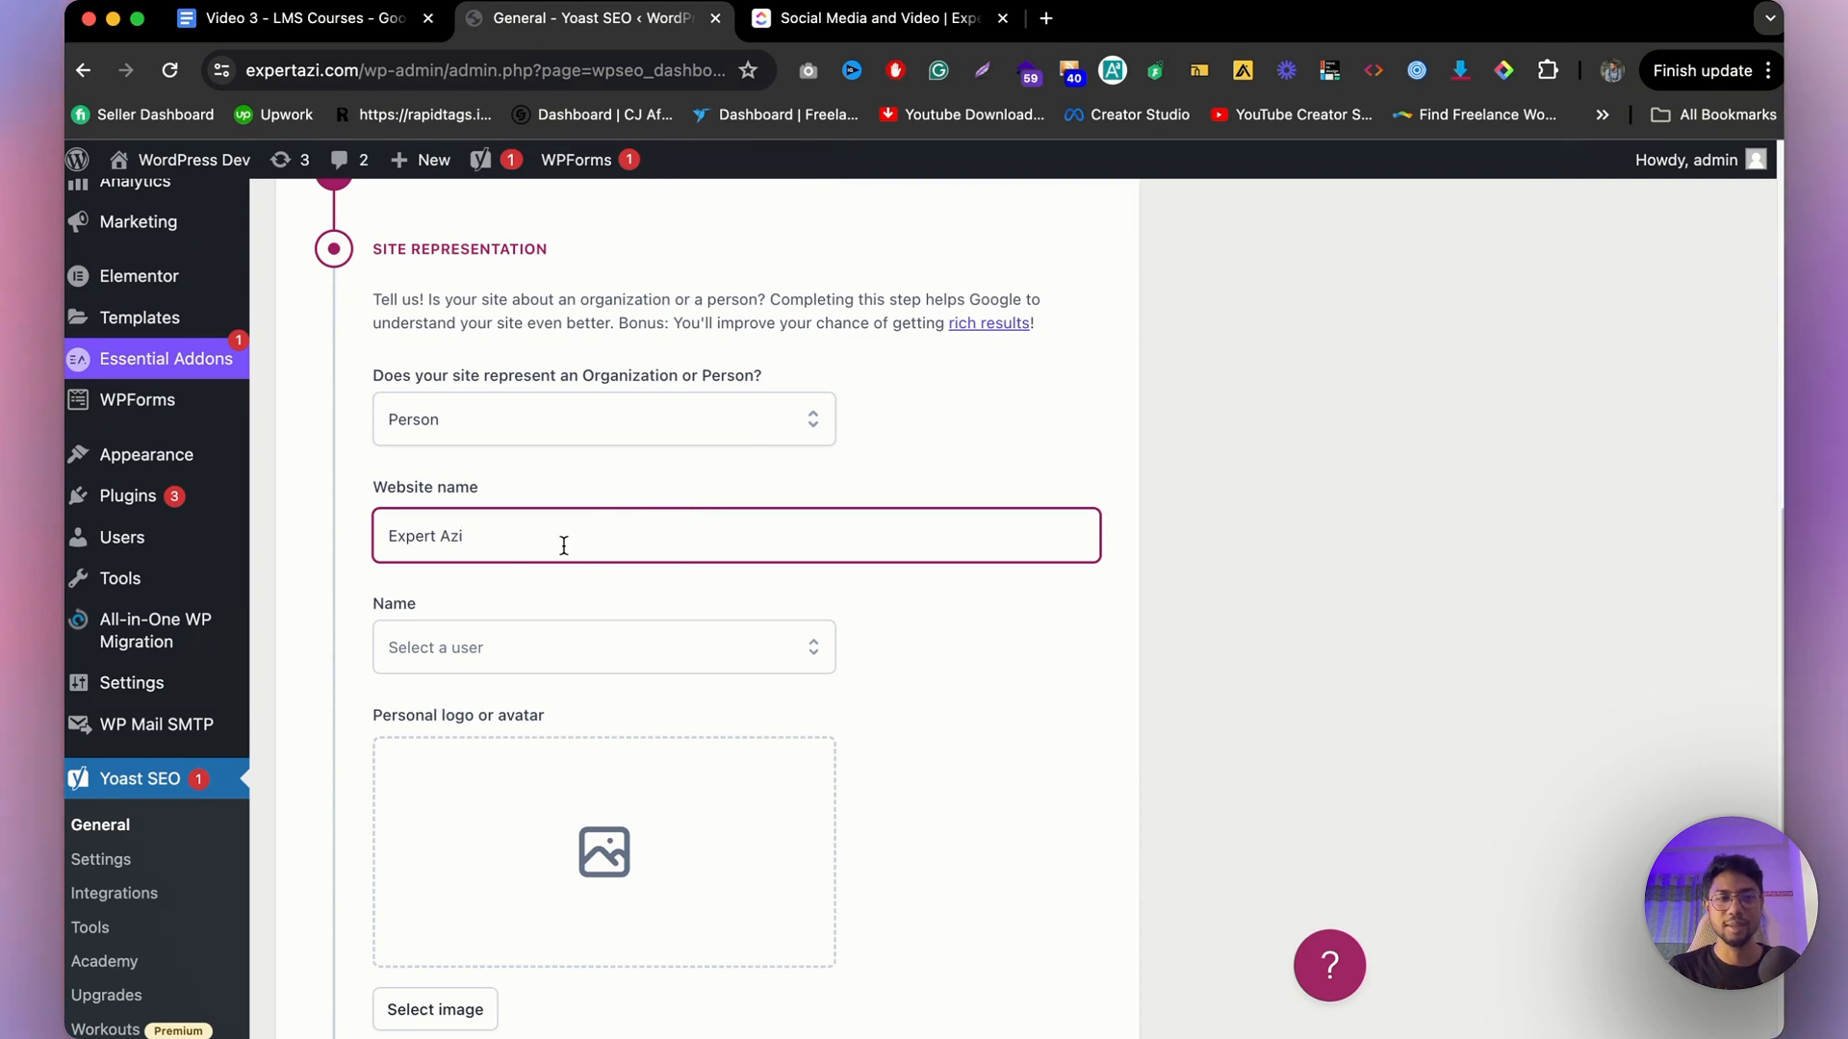
scroll(583, 616, down, 1)
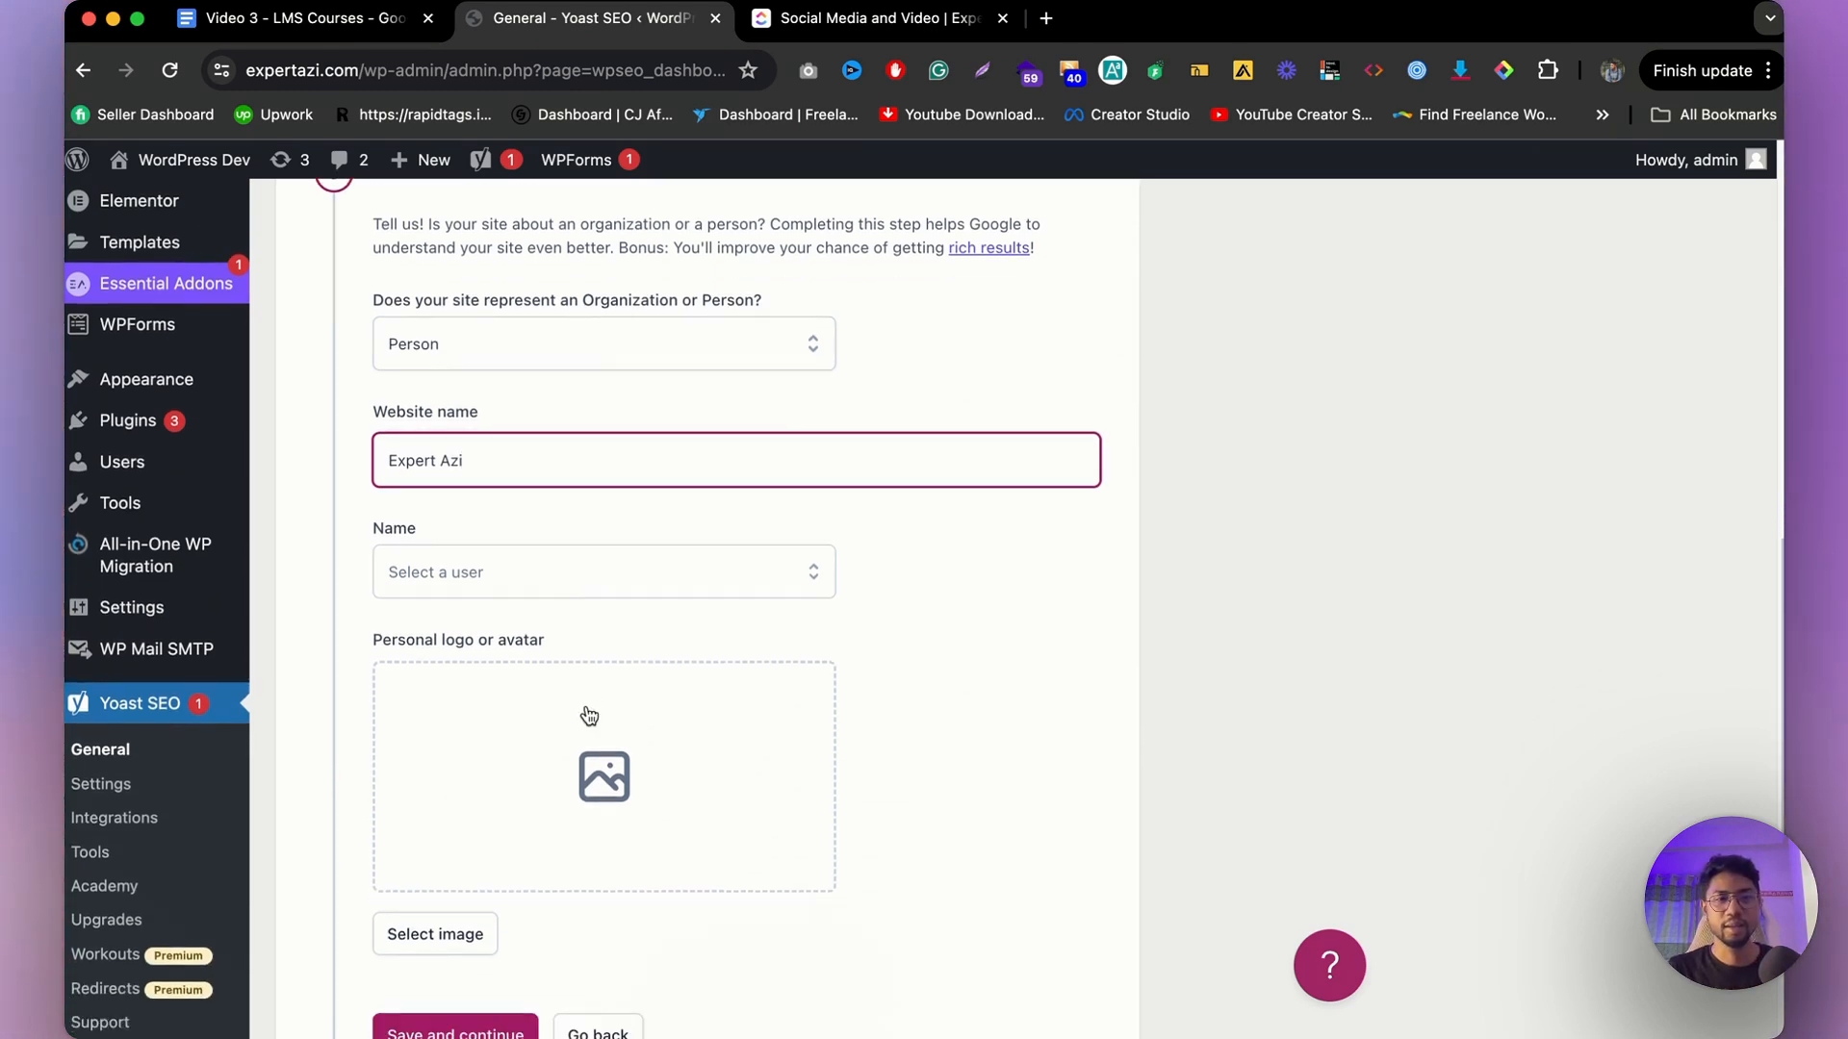
click(529, 583)
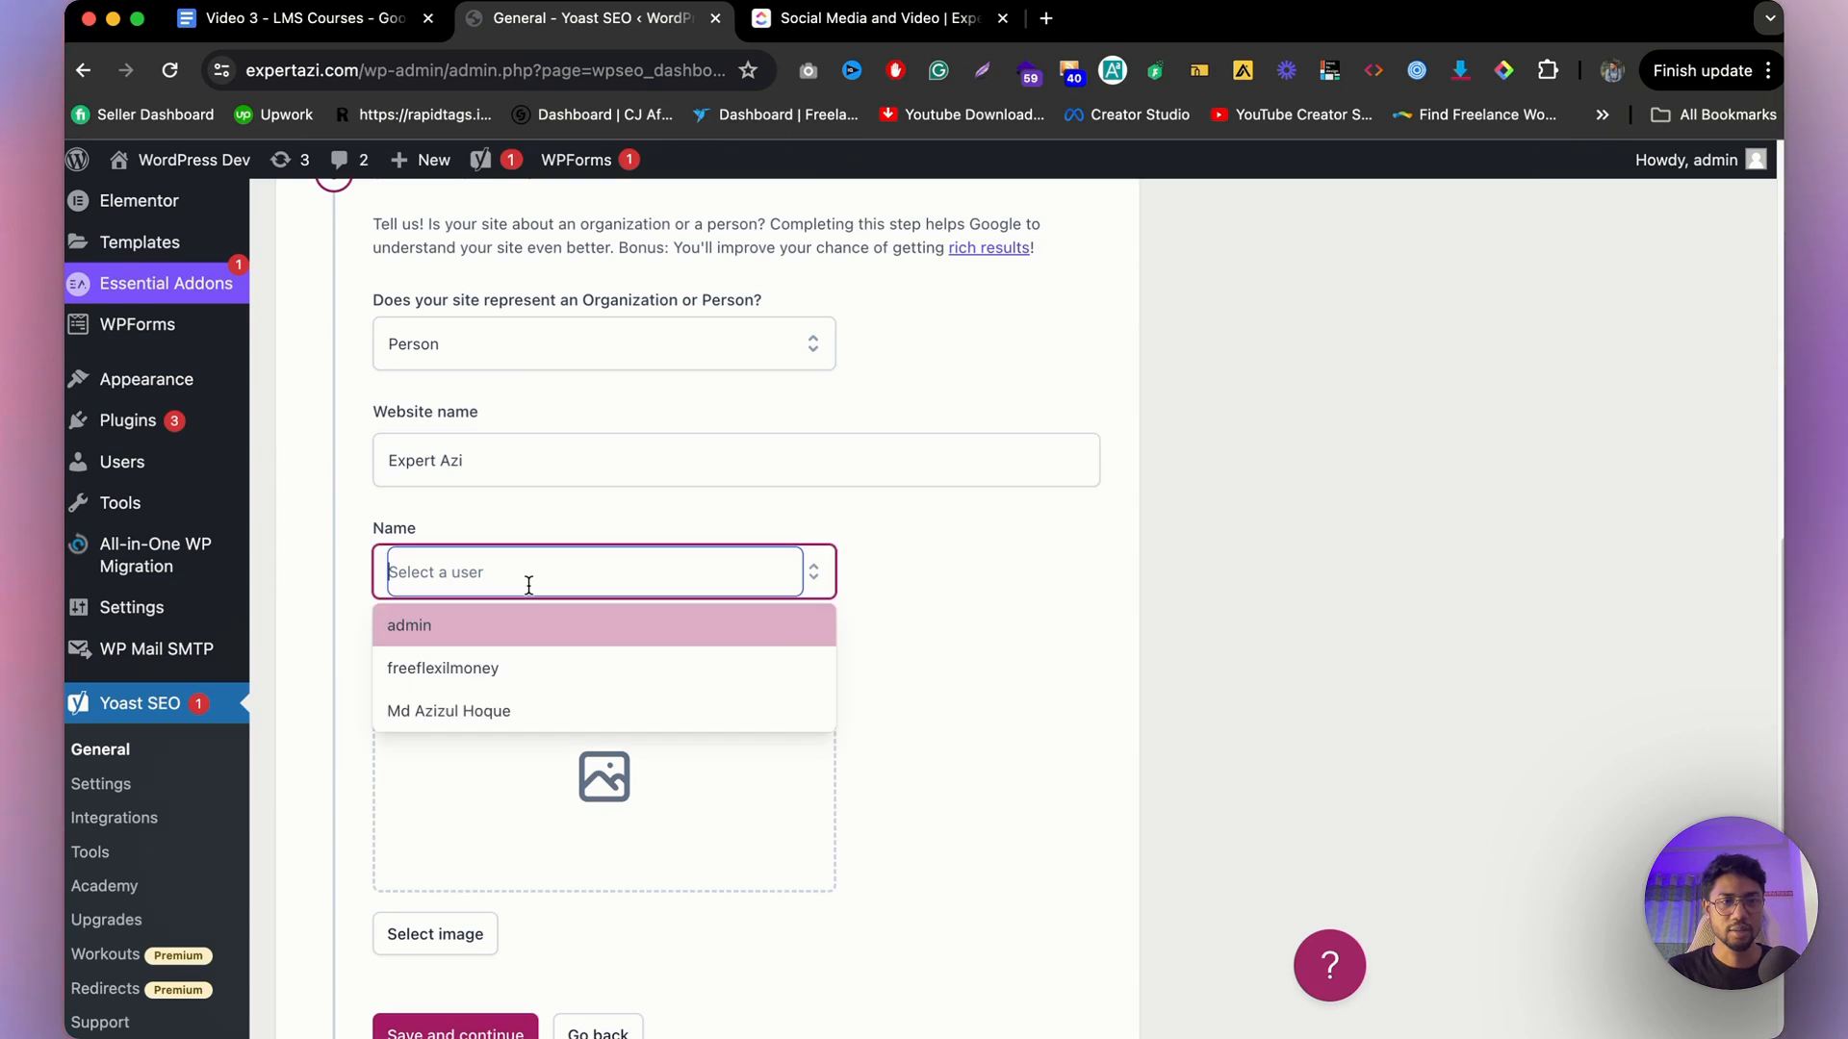
click(494, 711)
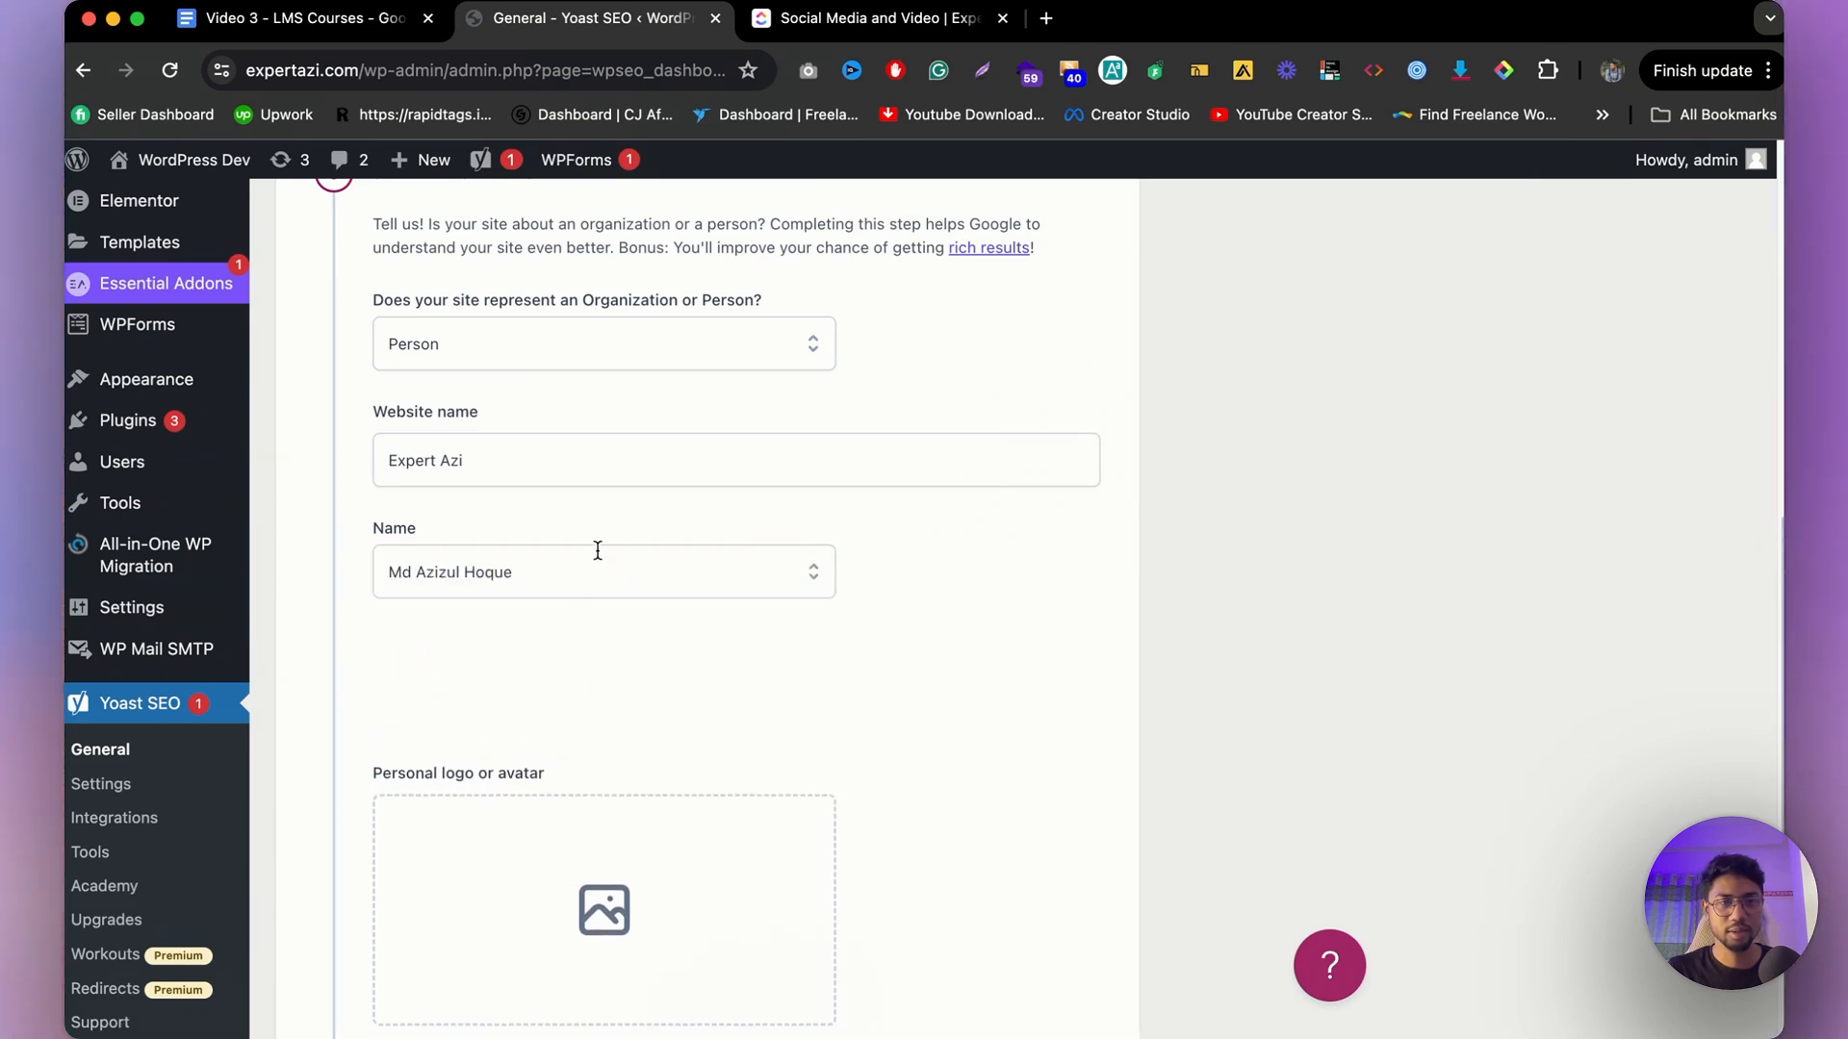
Use pic-12.png from the media library as the personal logo or avatar and save the site representation.
scroll(597, 548, down, 5)
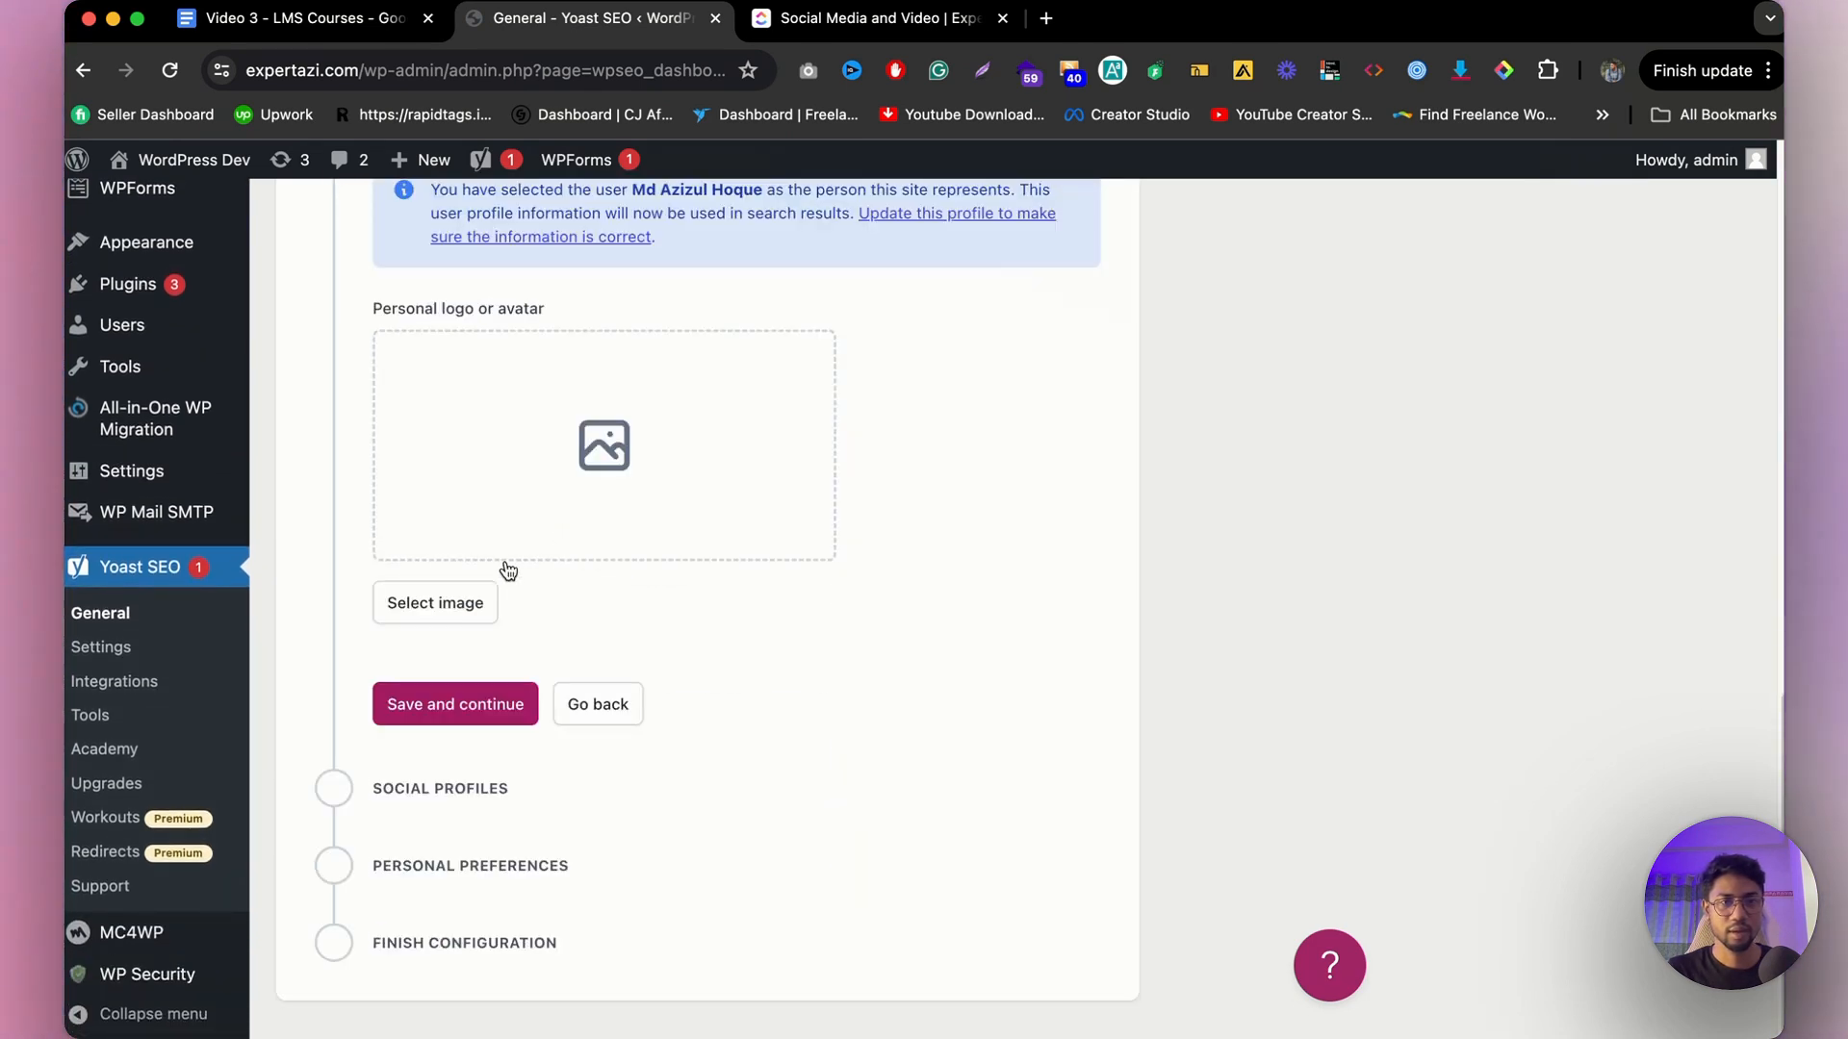
click(440, 610)
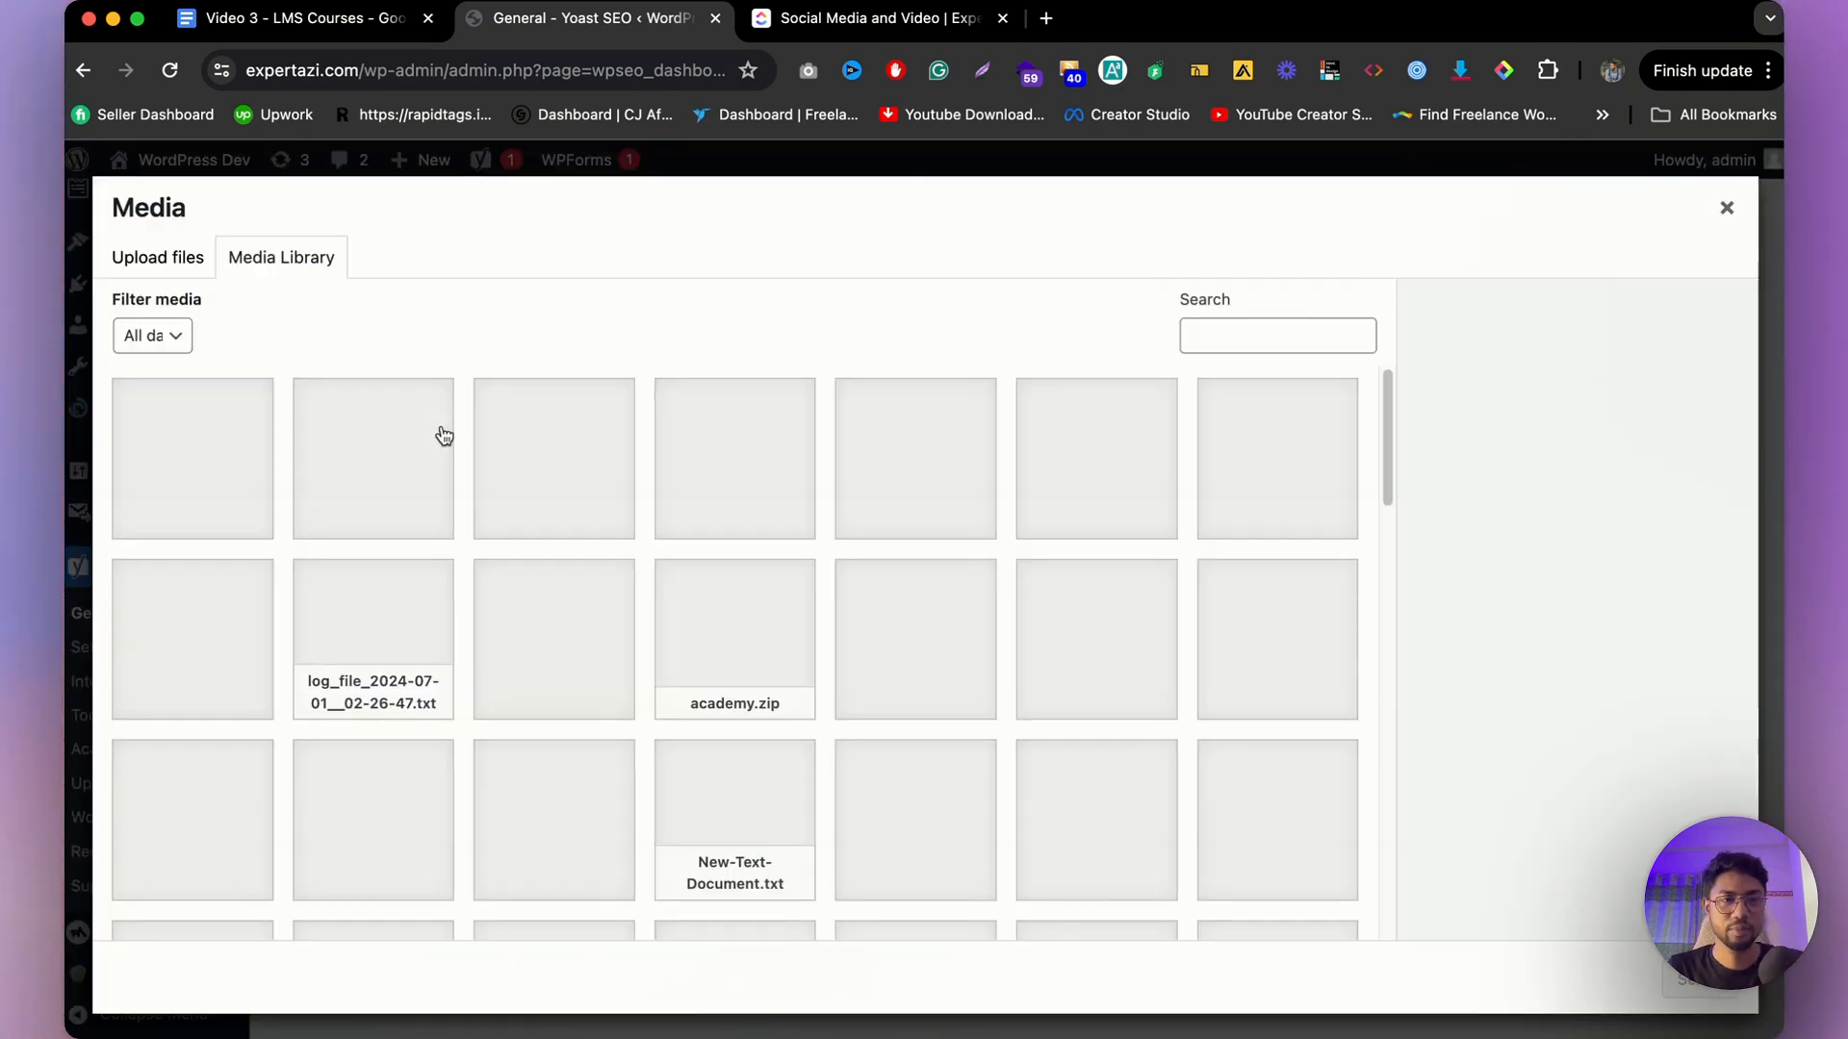
click(403, 507)
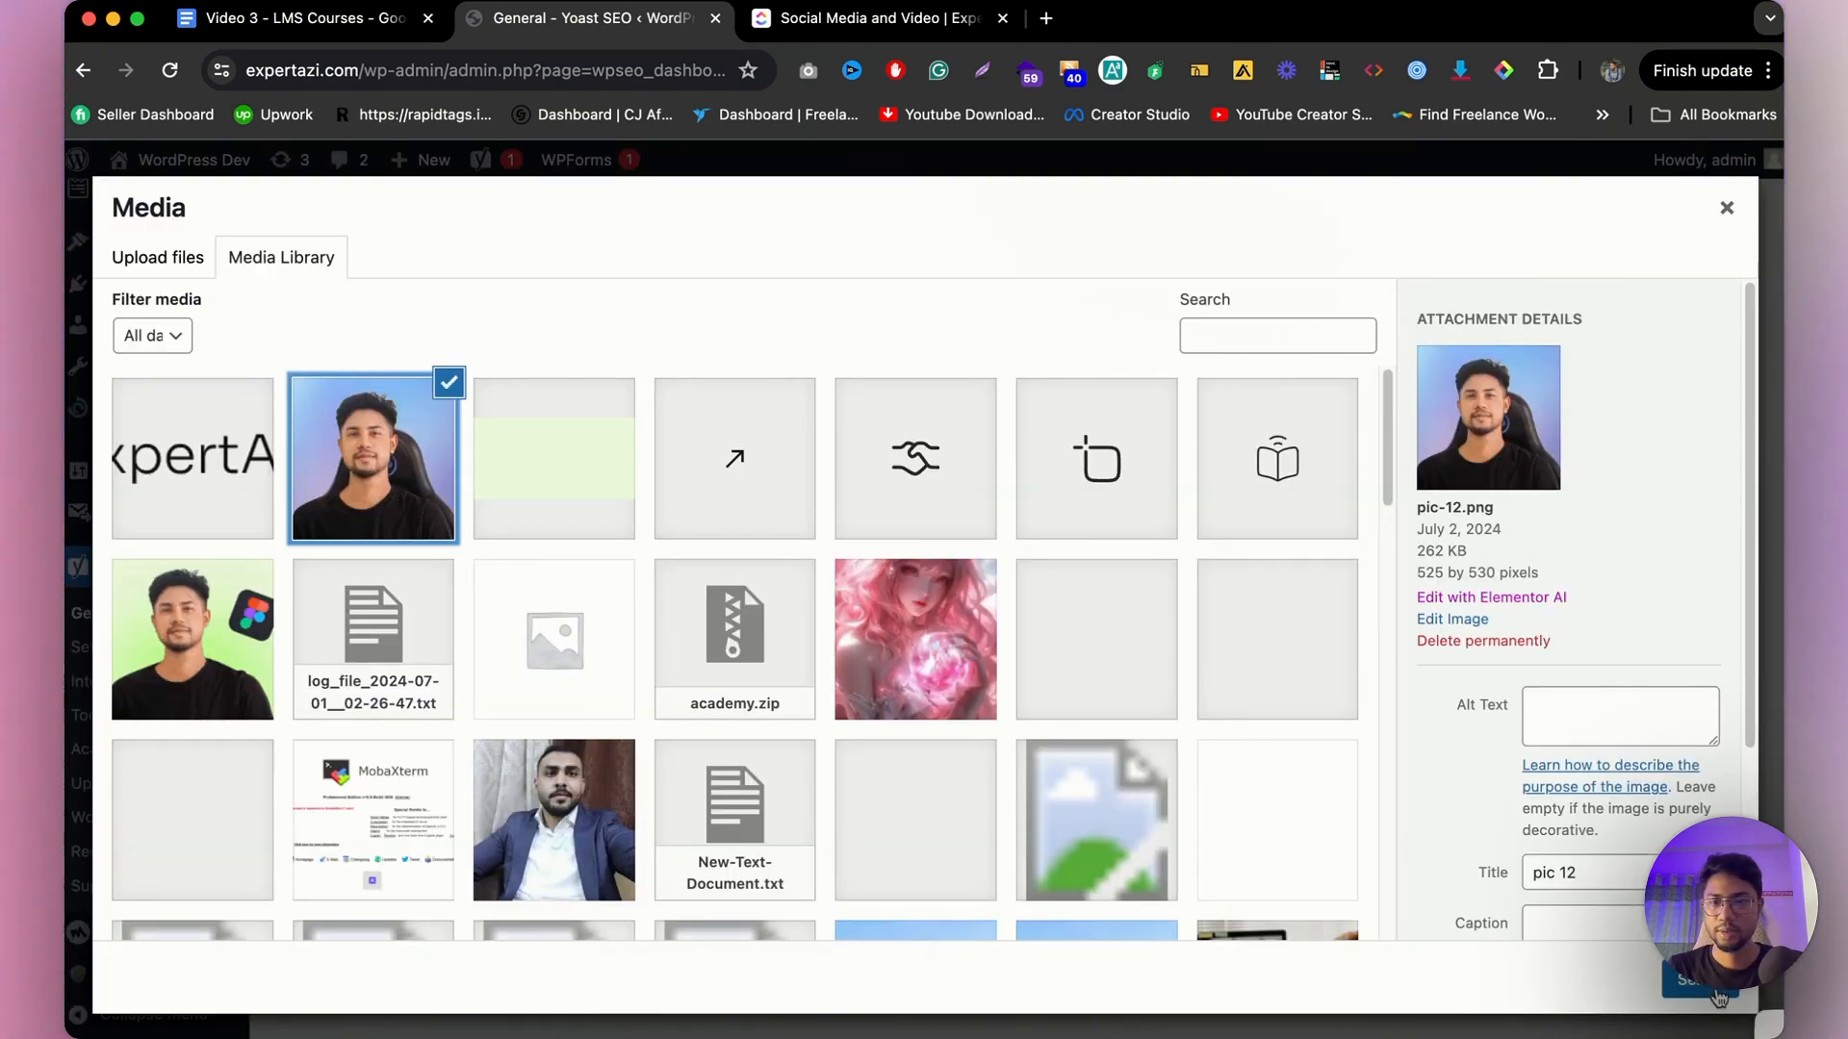
click(1702, 979)
scroll(566, 583, down, 1)
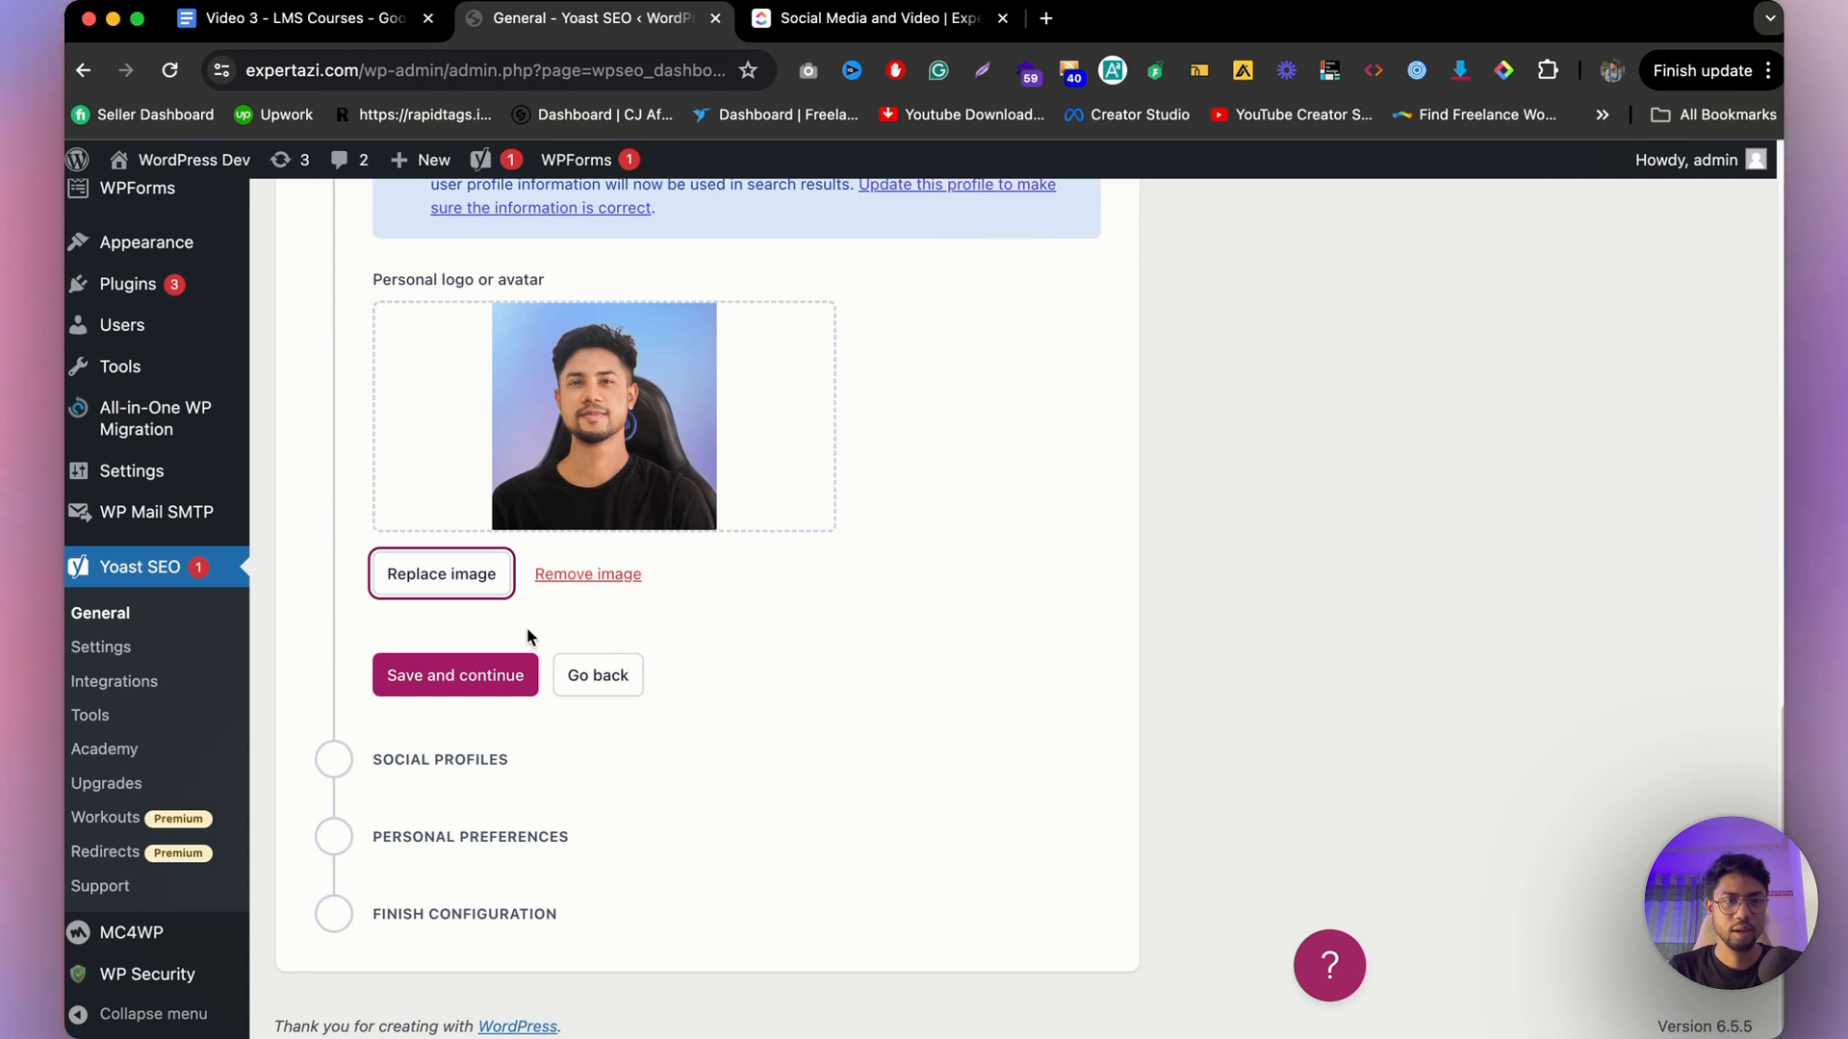
click(510, 677)
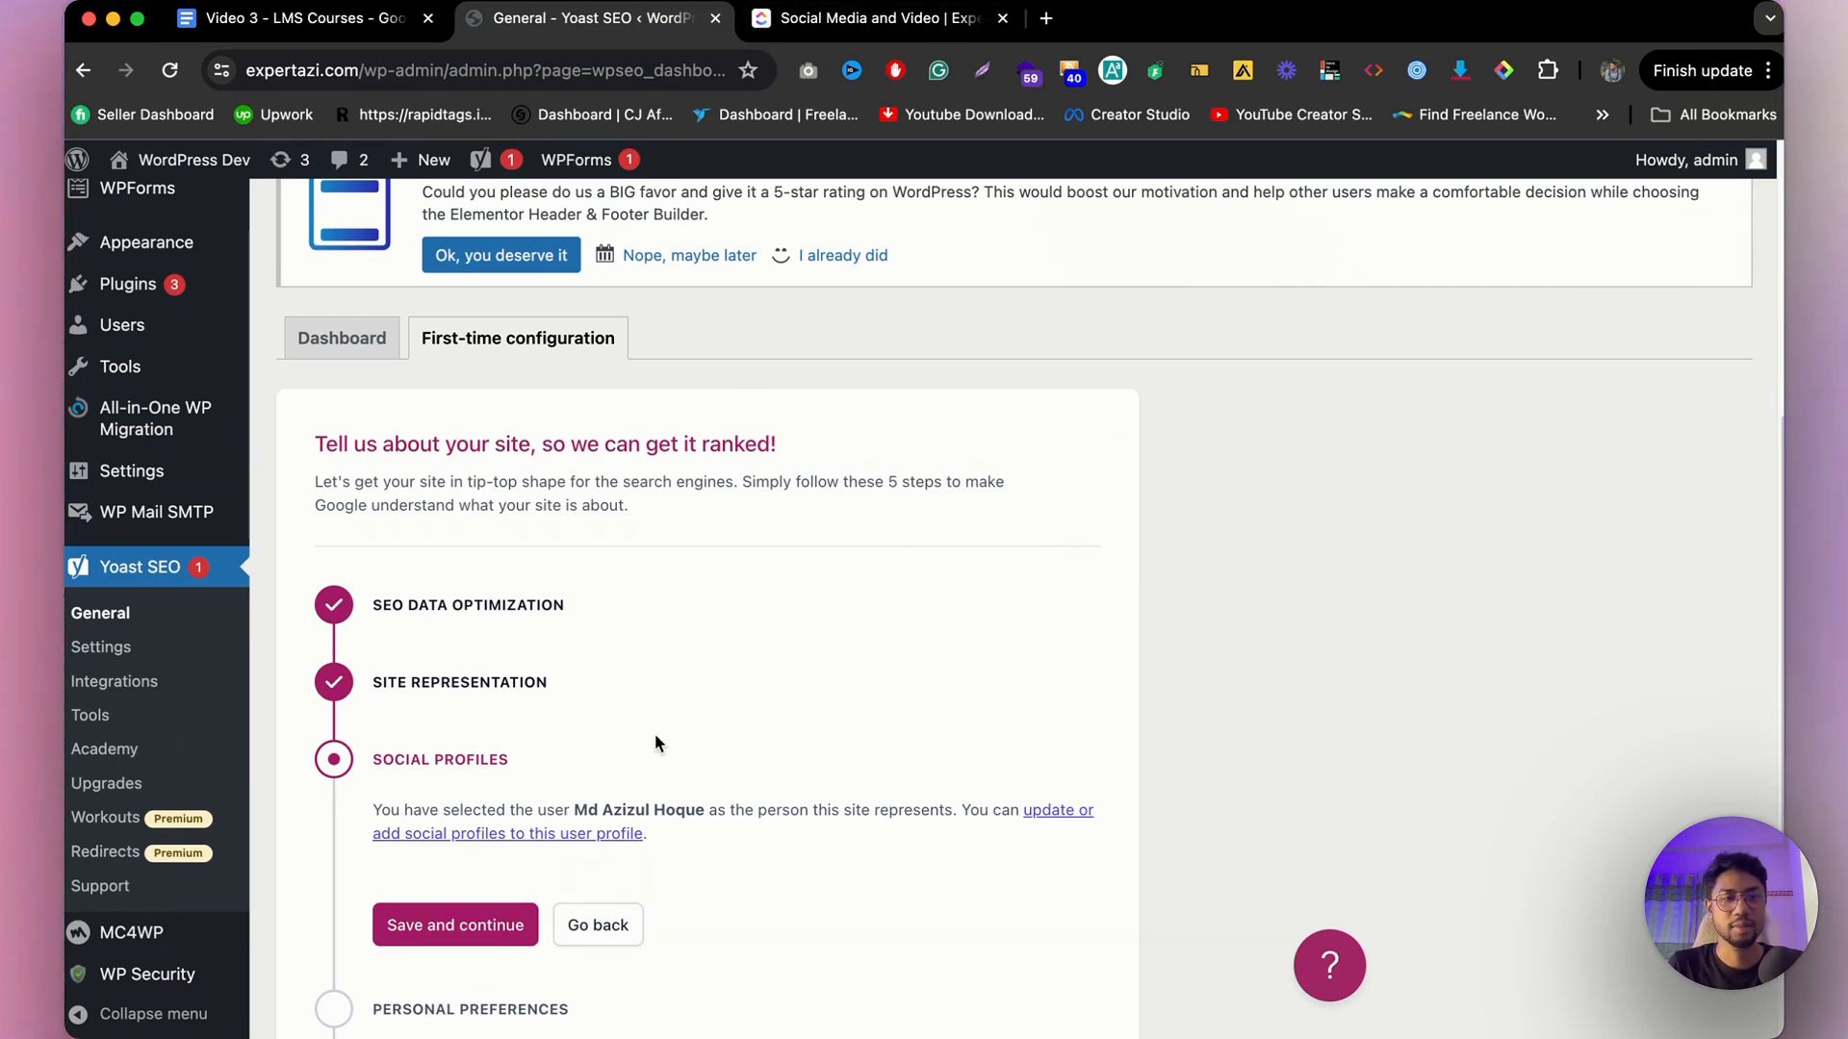
Save the social profiles and personal preferences stages without subscribing to the newsletter, keeping site data sharing declined.
scroll(655, 712, down, 3)
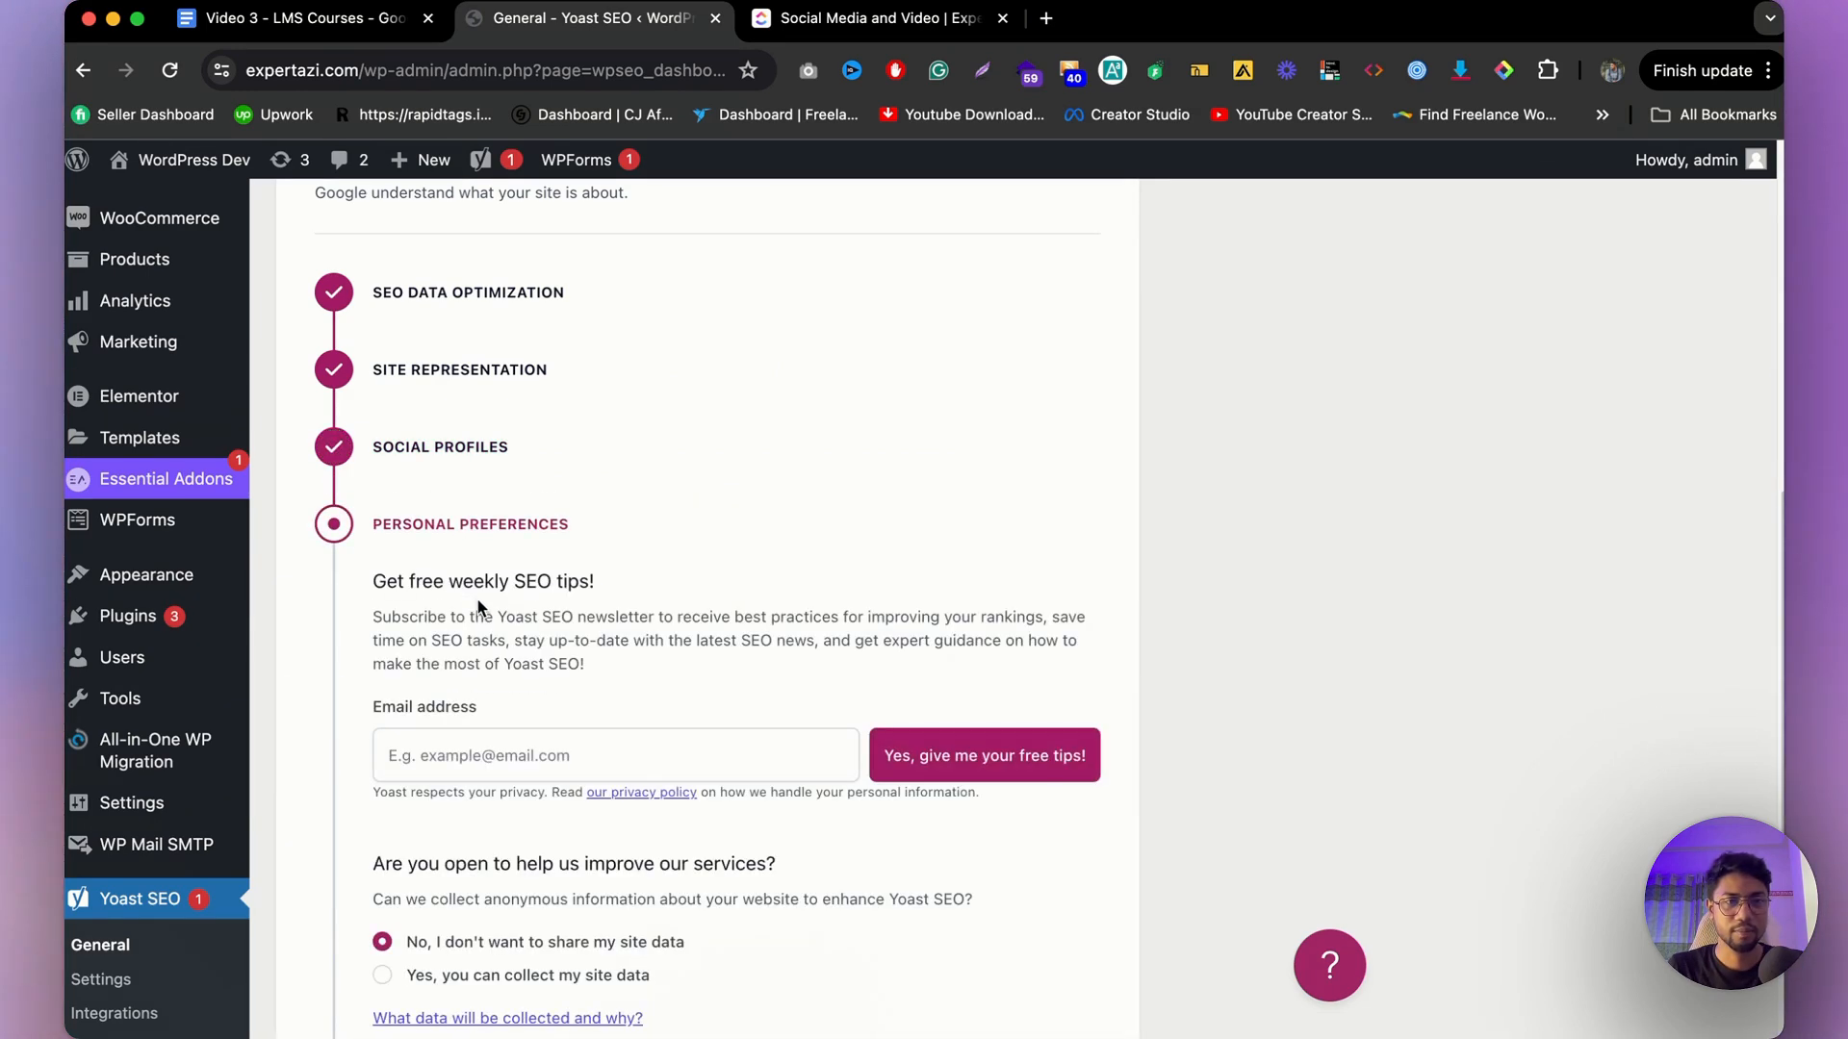
scroll(479, 604, down, 3)
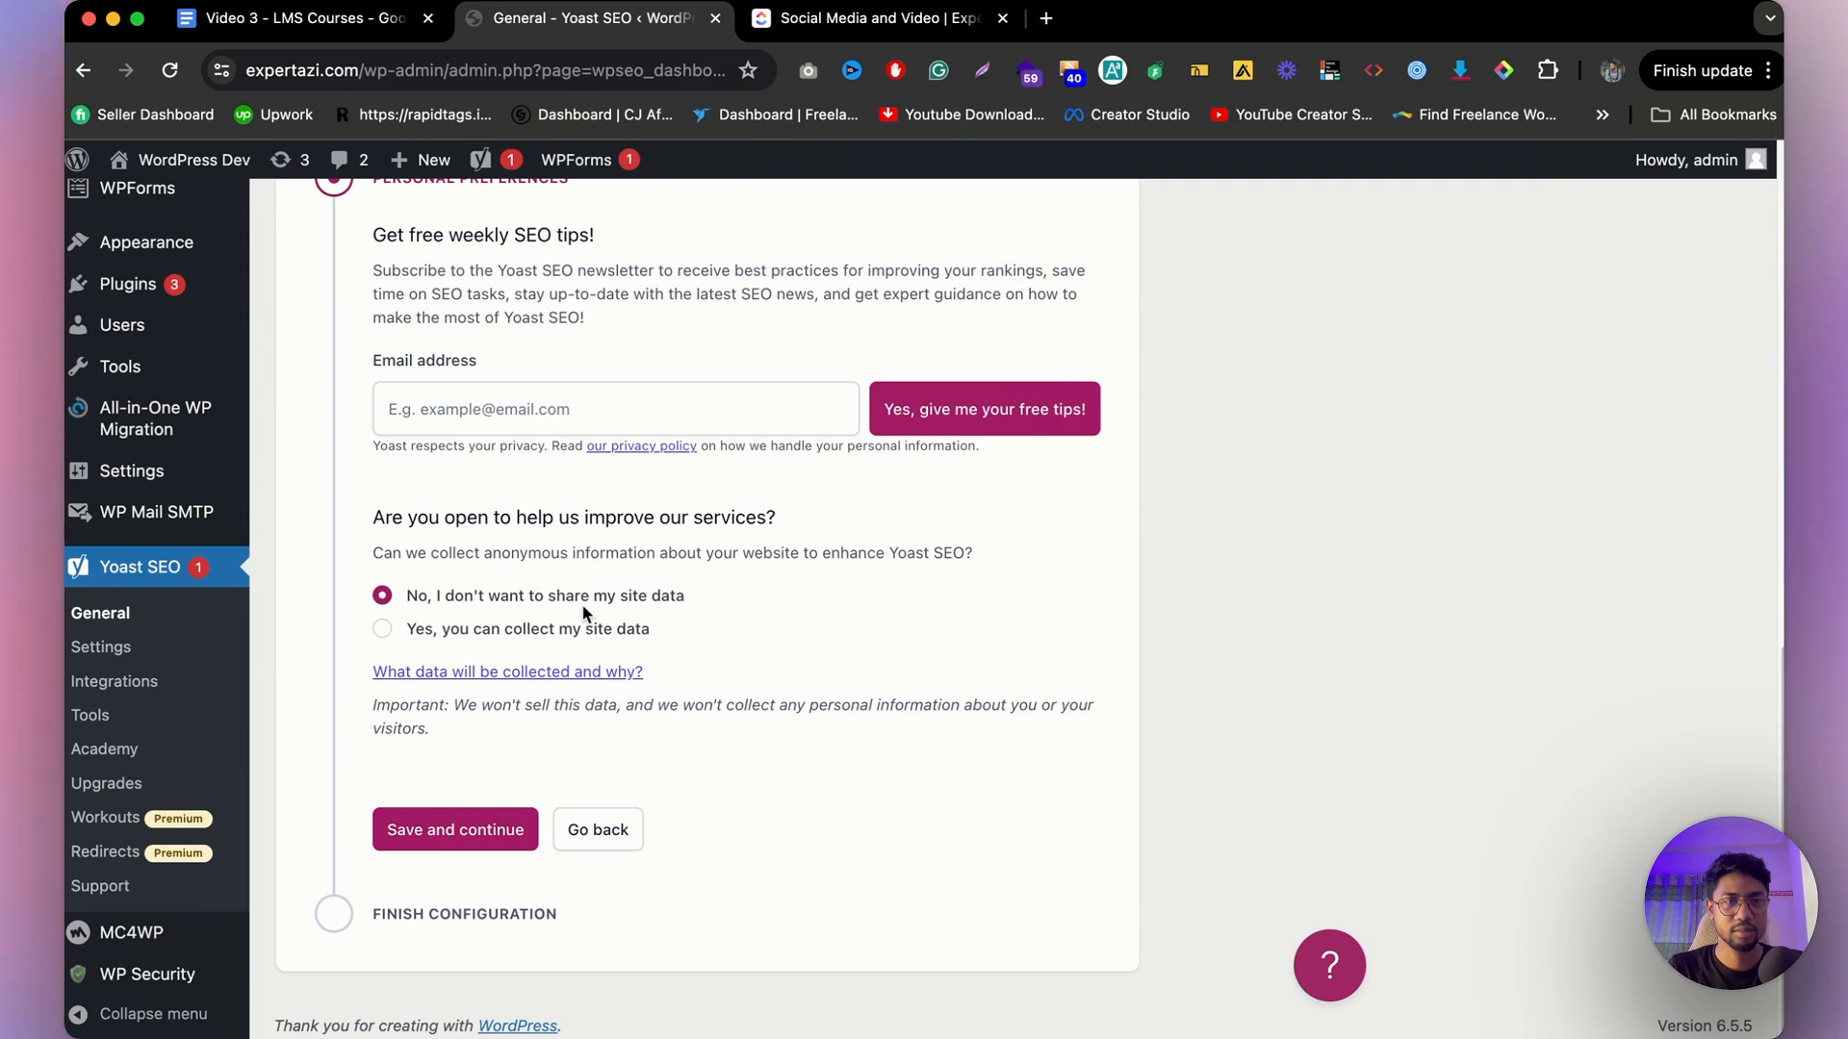
click(486, 829)
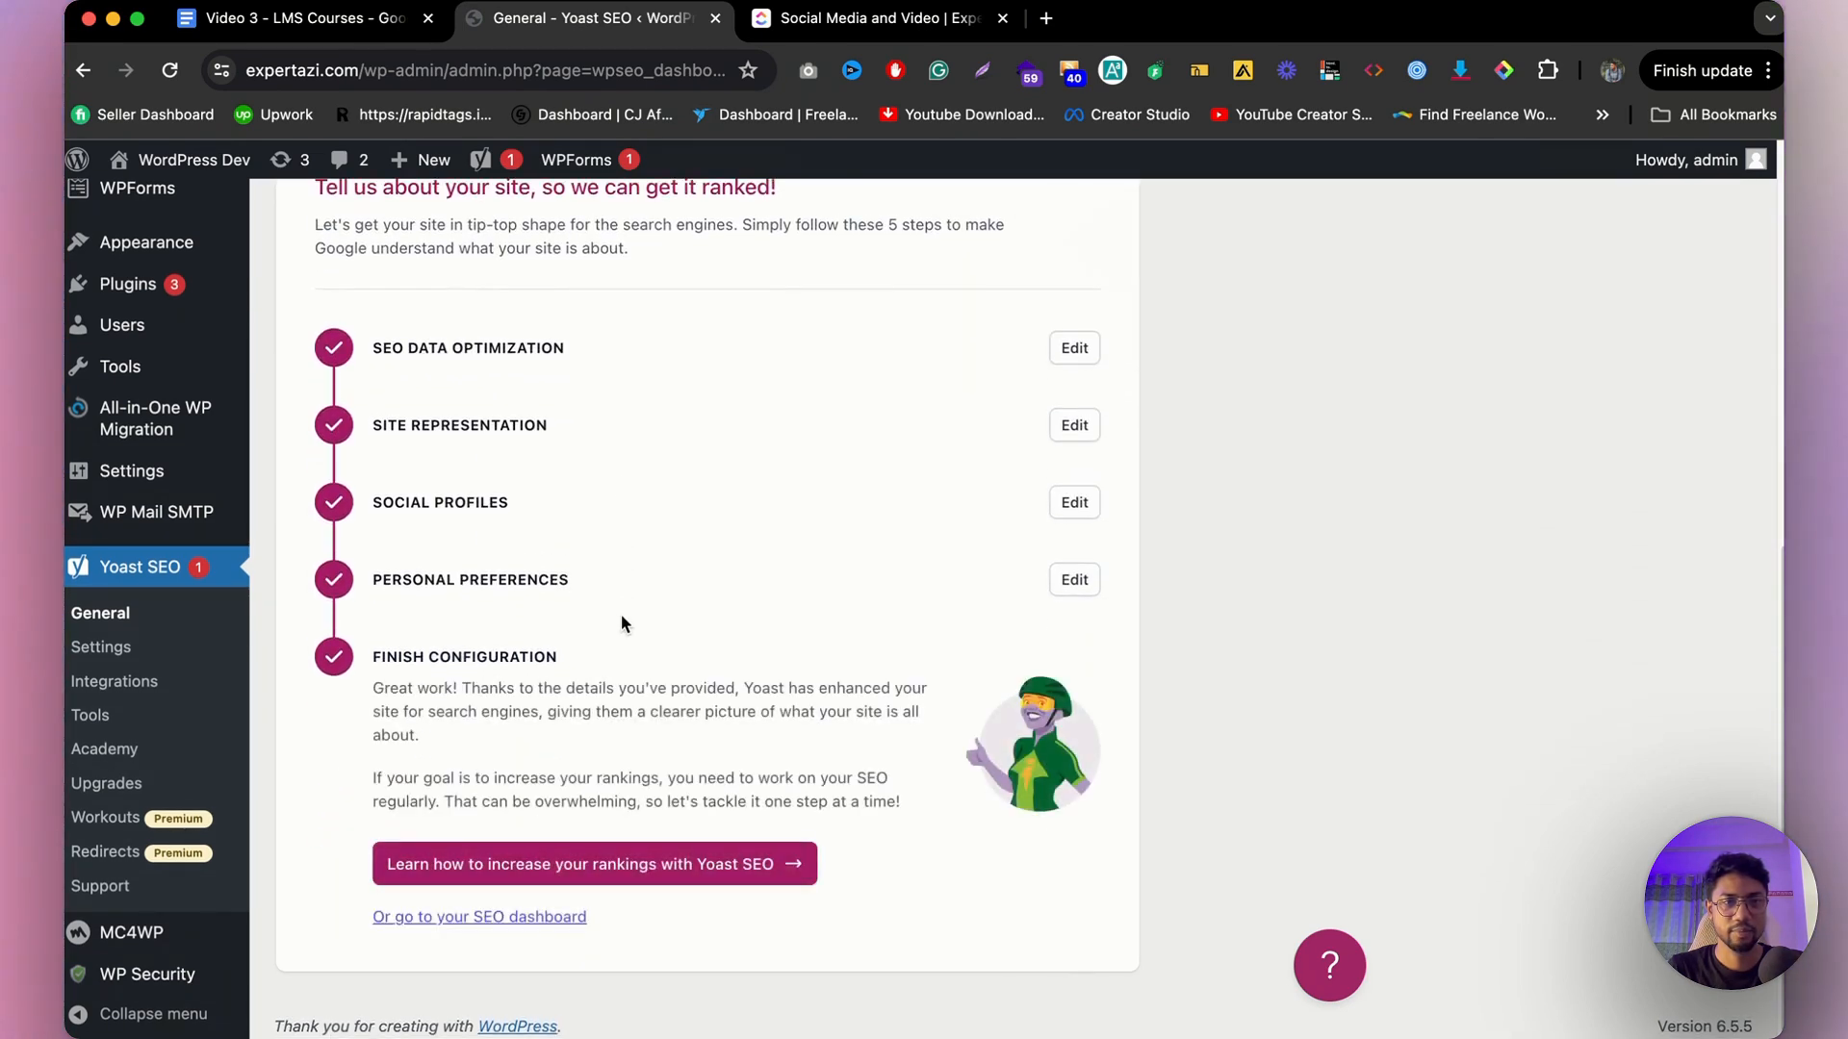
Open the SEO dashboard and review its problems and notifications.
click(510, 917)
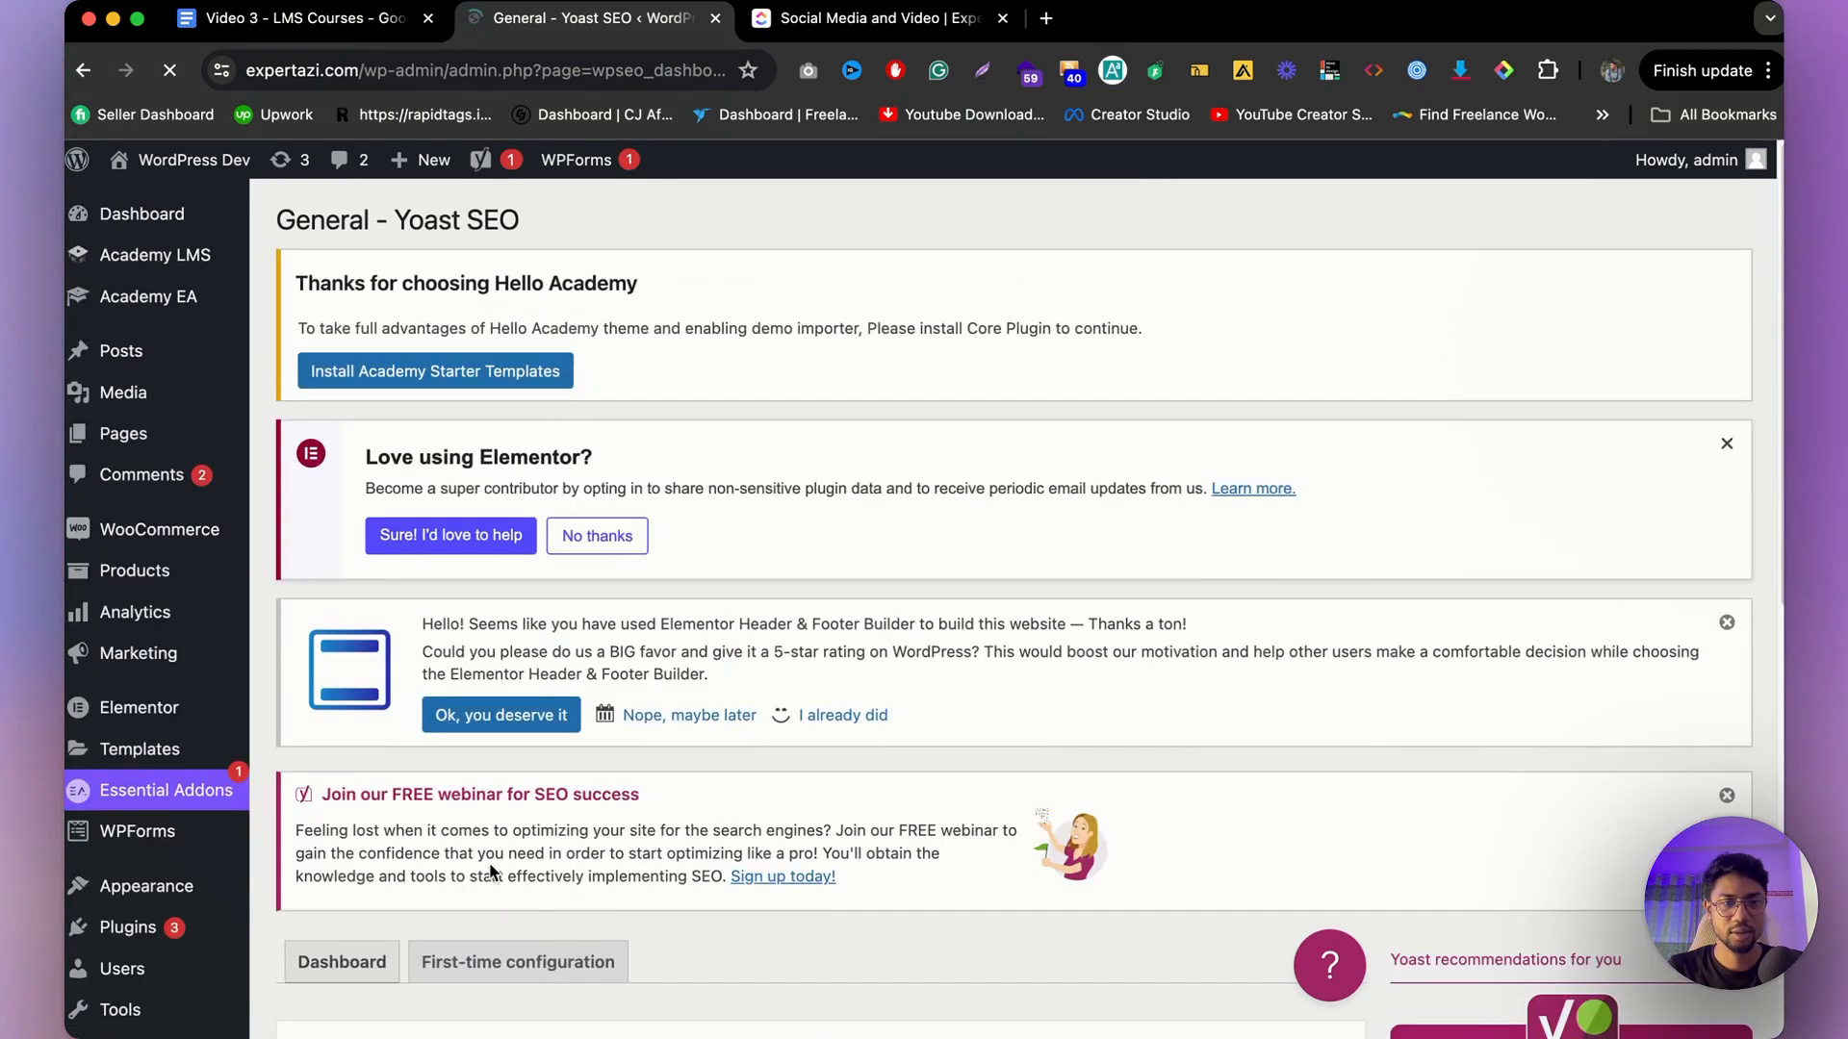
scroll(476, 607, down, 4)
scroll(490, 612, down, 6)
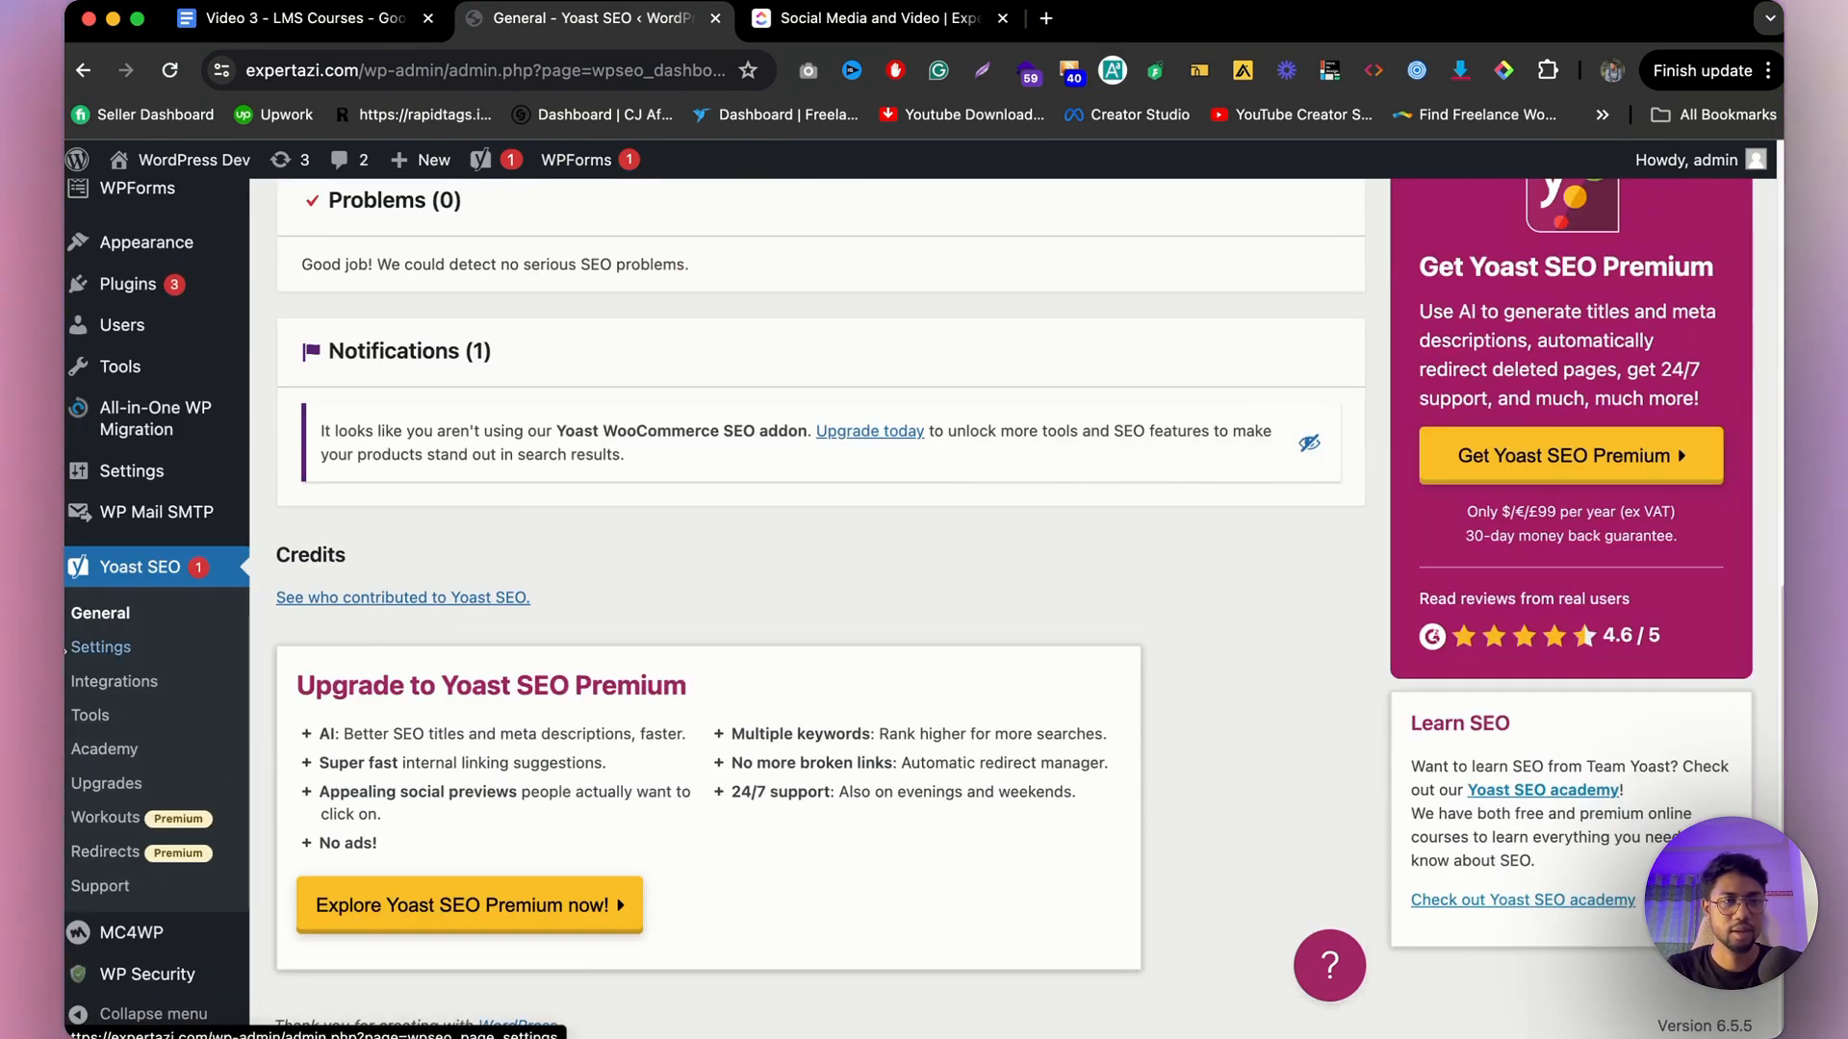
Enable the Inclusive language analysis feature in the Yoast SEO site features settings and save the changes.
click(97, 656)
scroll(97, 659, up, 4)
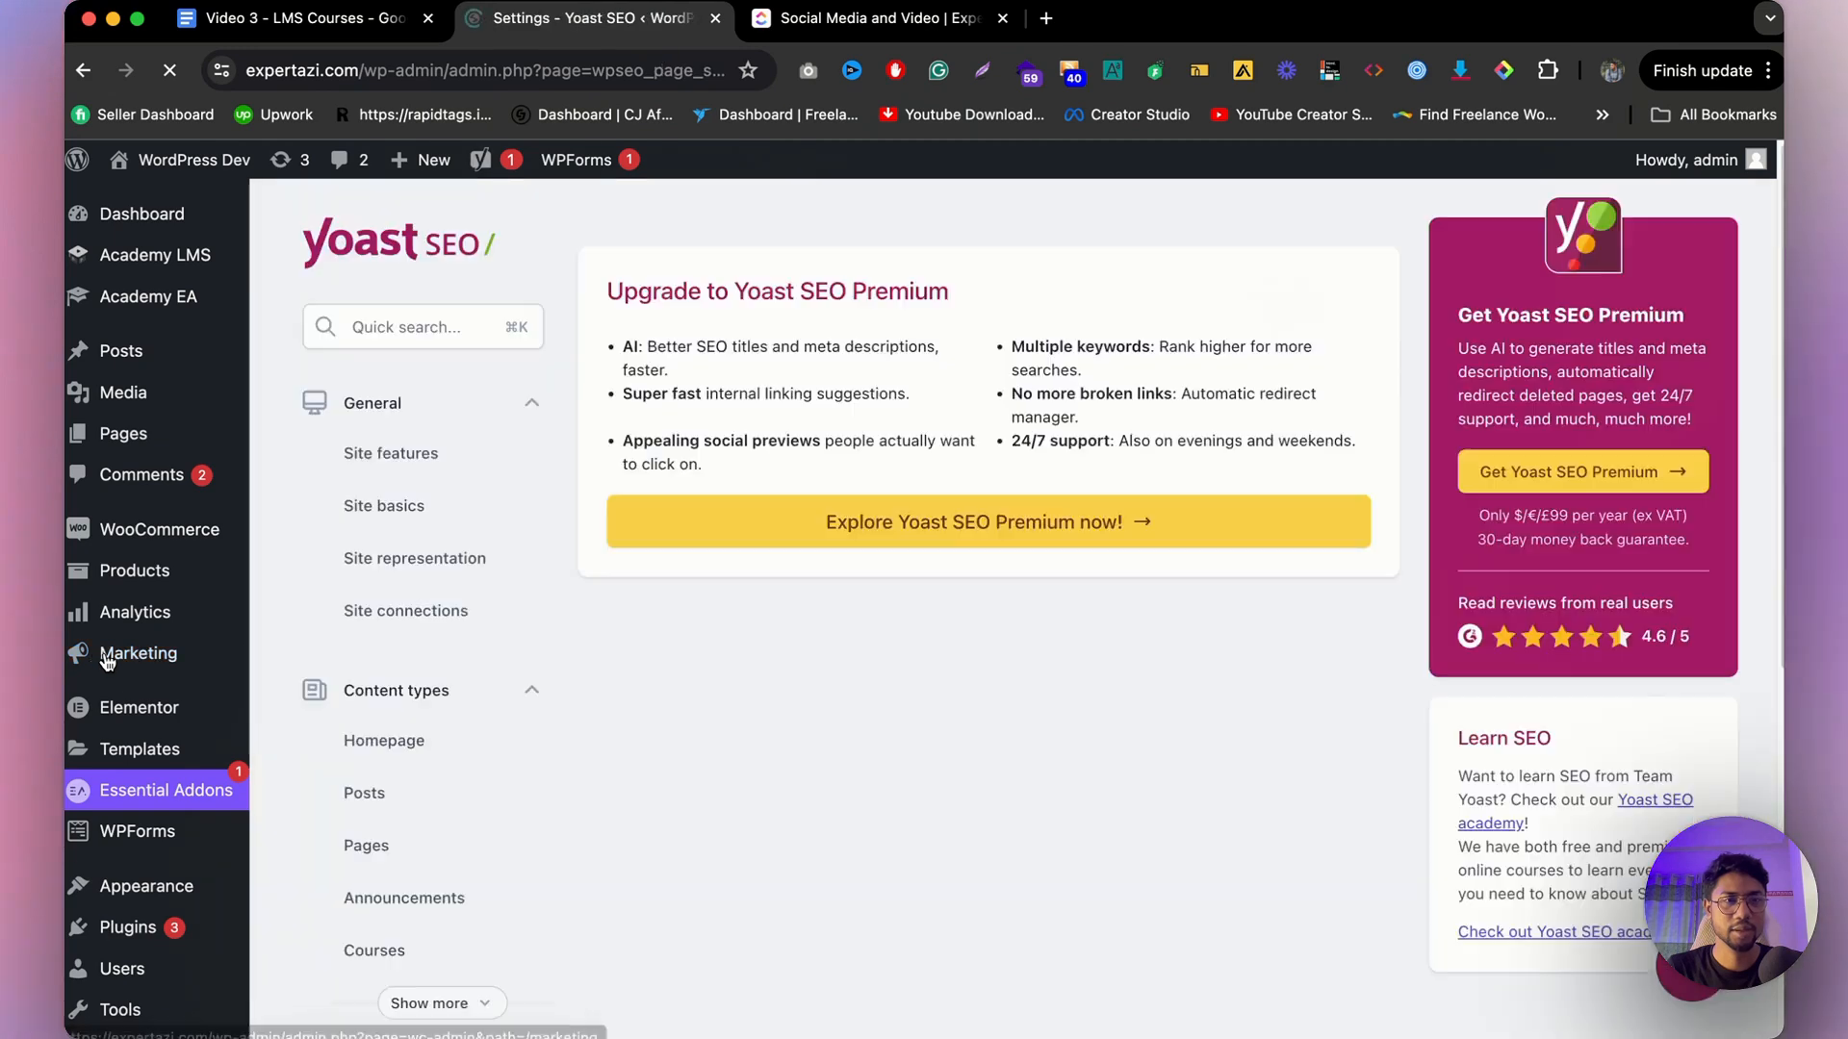
scroll(933, 585, down, 10)
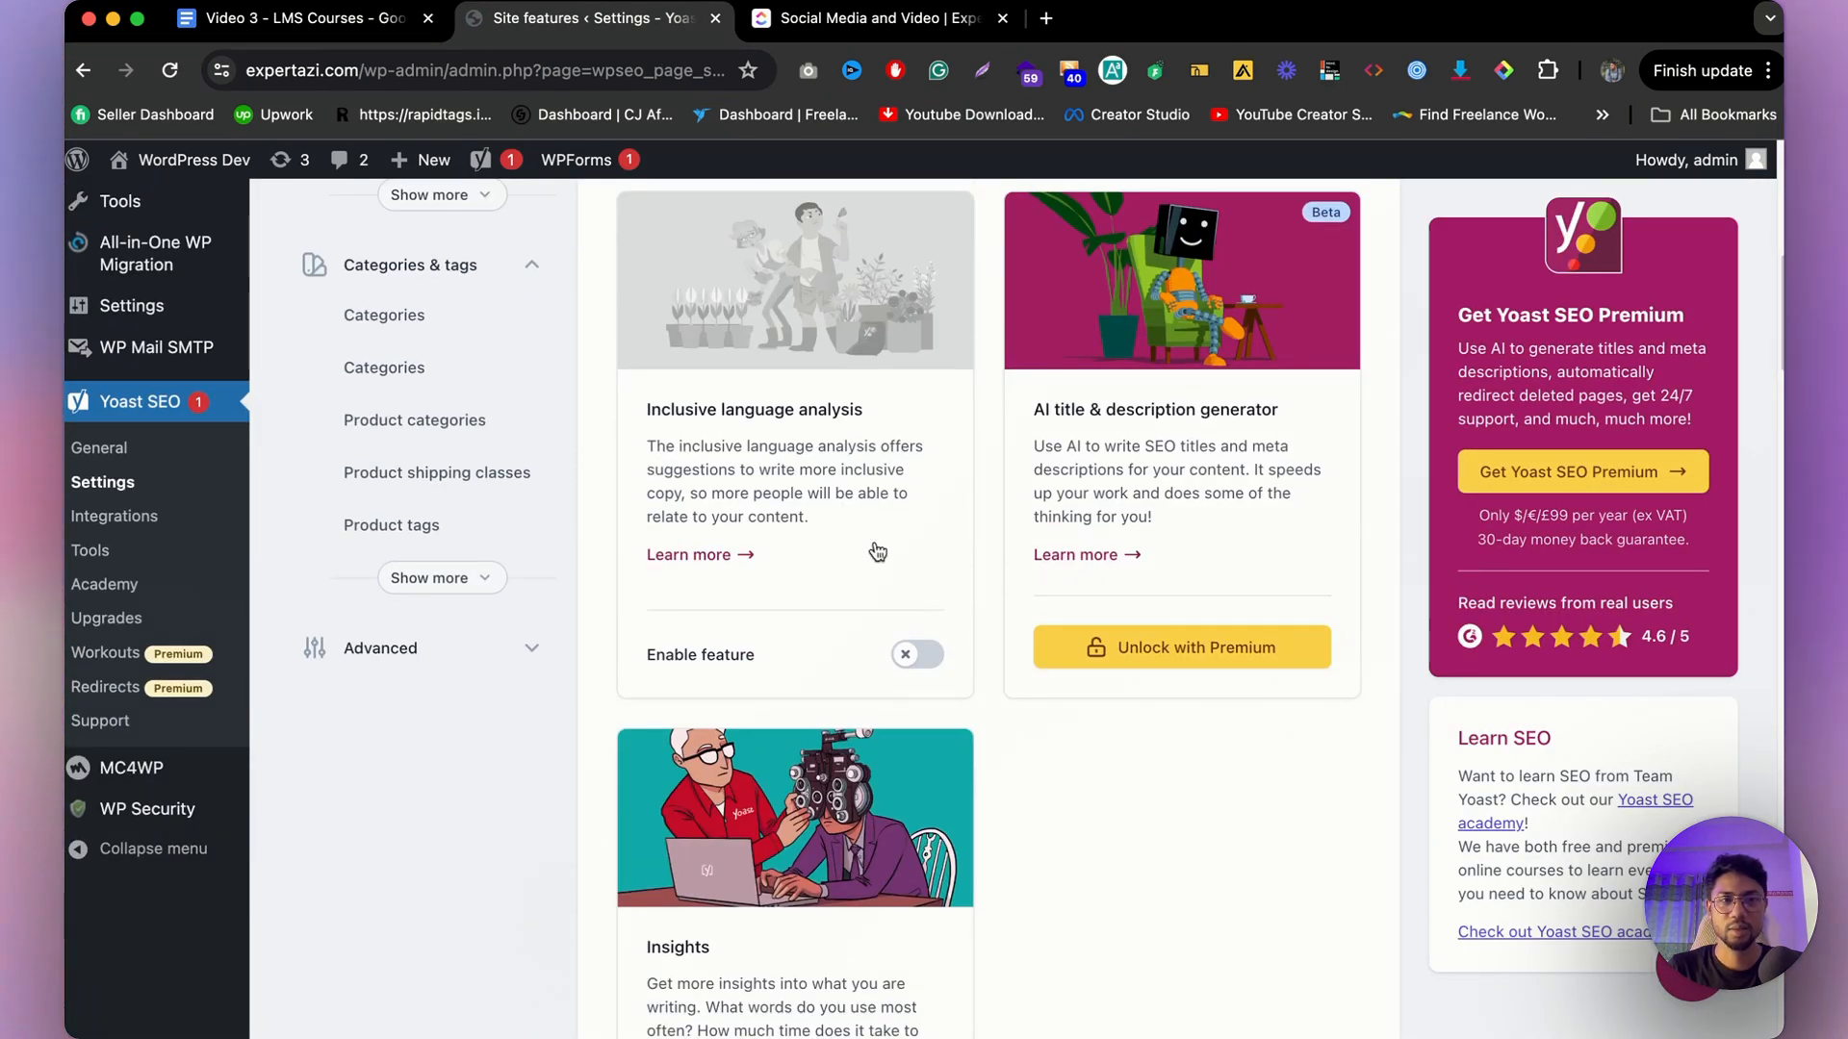
click(917, 656)
click(682, 990)
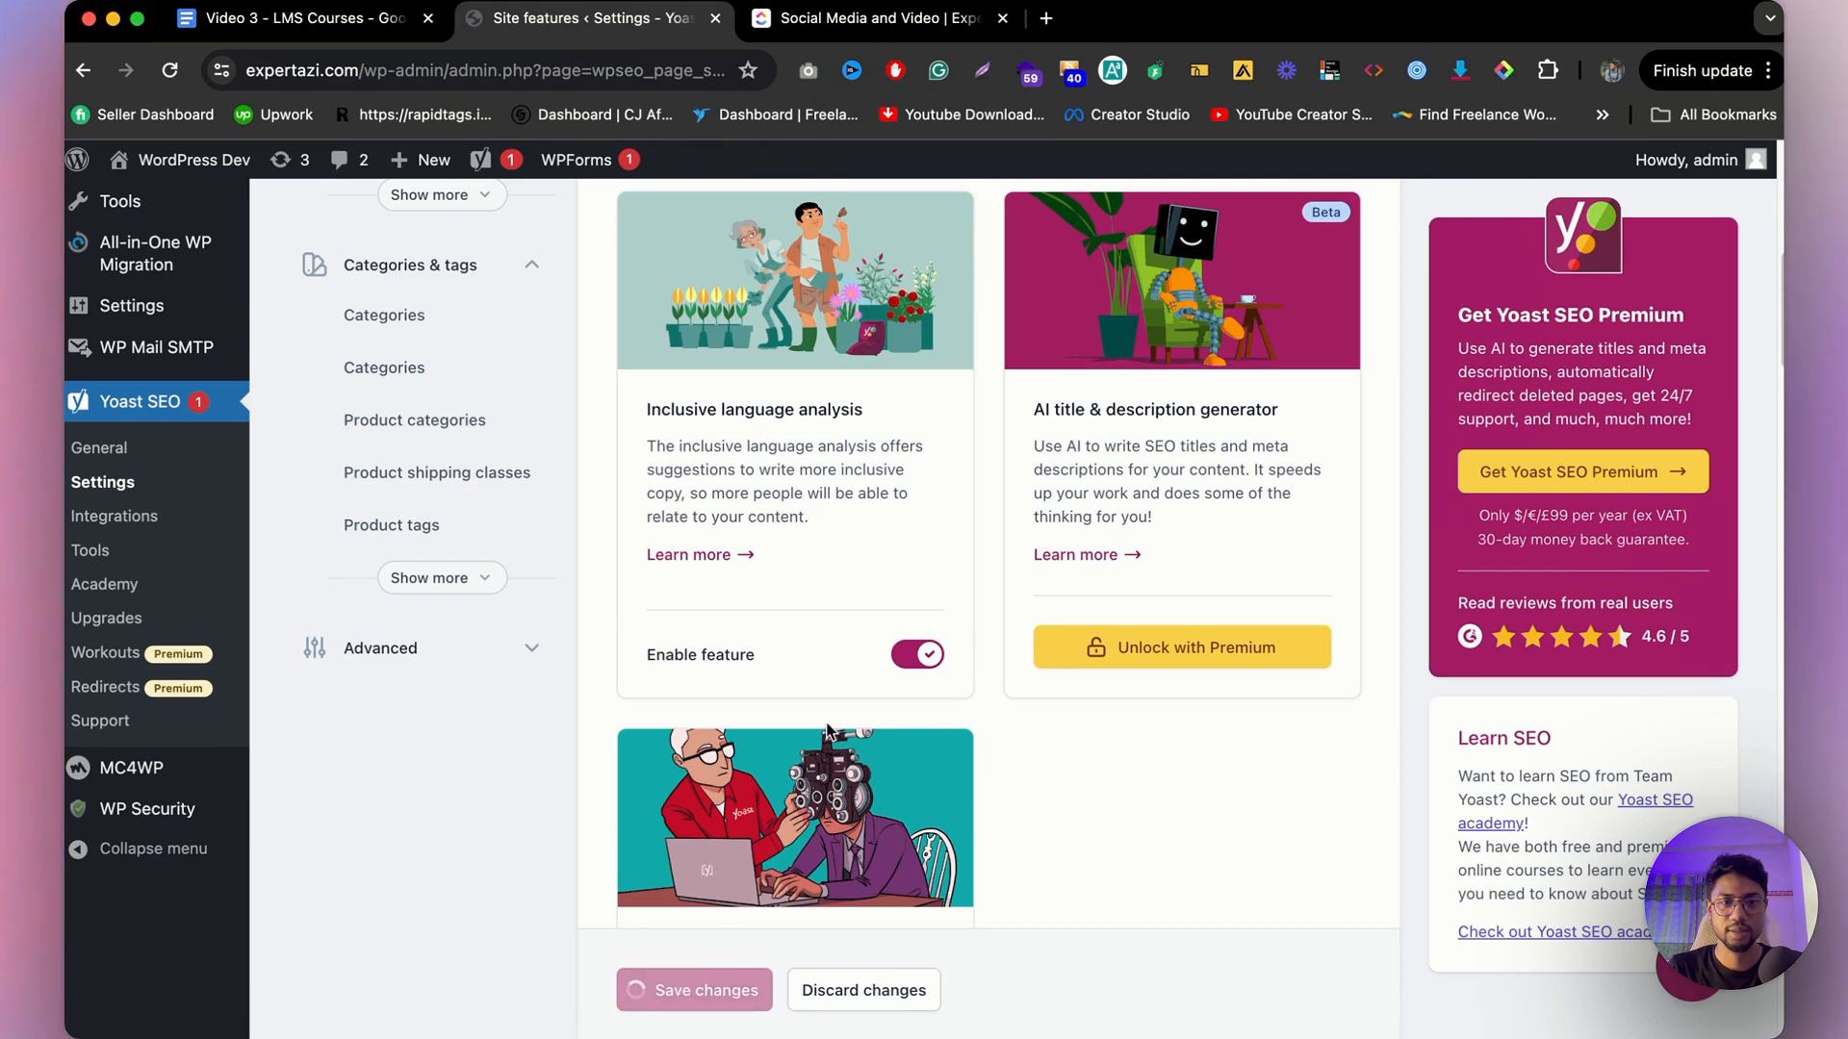
Review the Site basics settings, including the alternate website name, tagline, title separator, site image, site preferences and site policies.
scroll(828, 714, up, 5)
scroll(823, 714, up, 5)
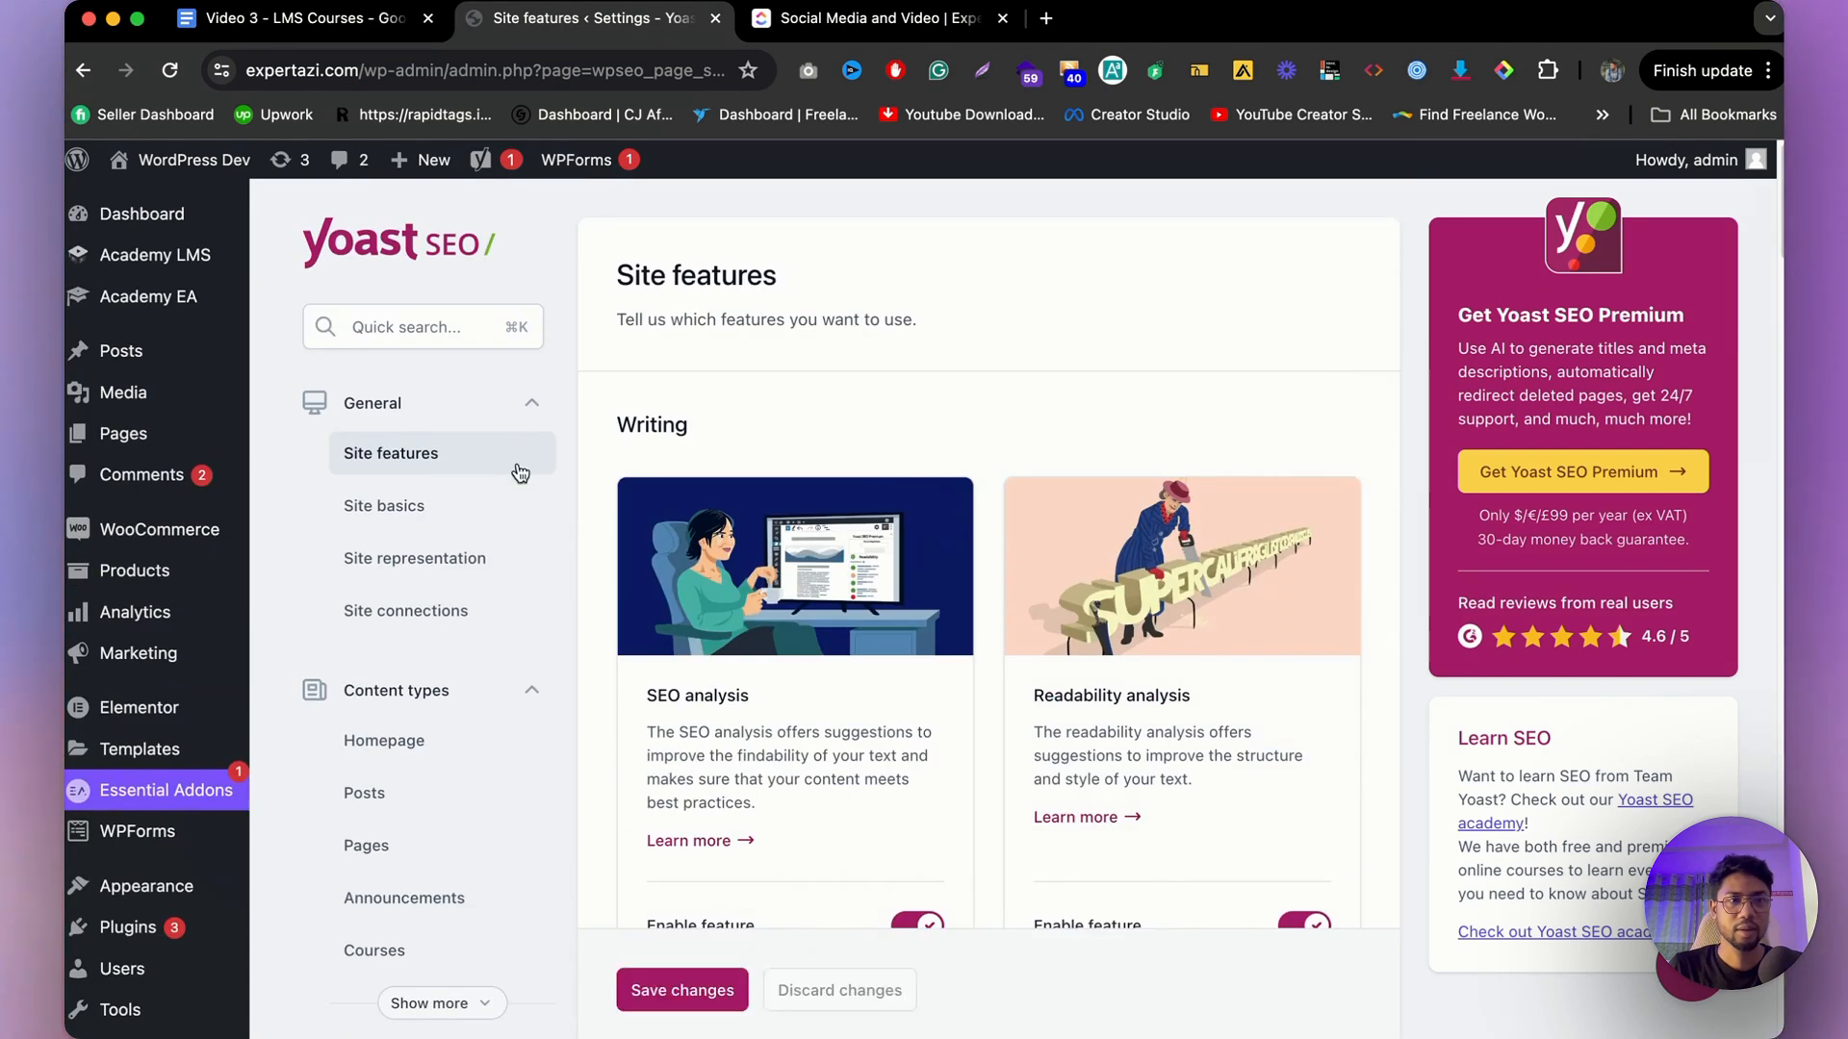
click(418, 525)
scroll(963, 569, down, 3)
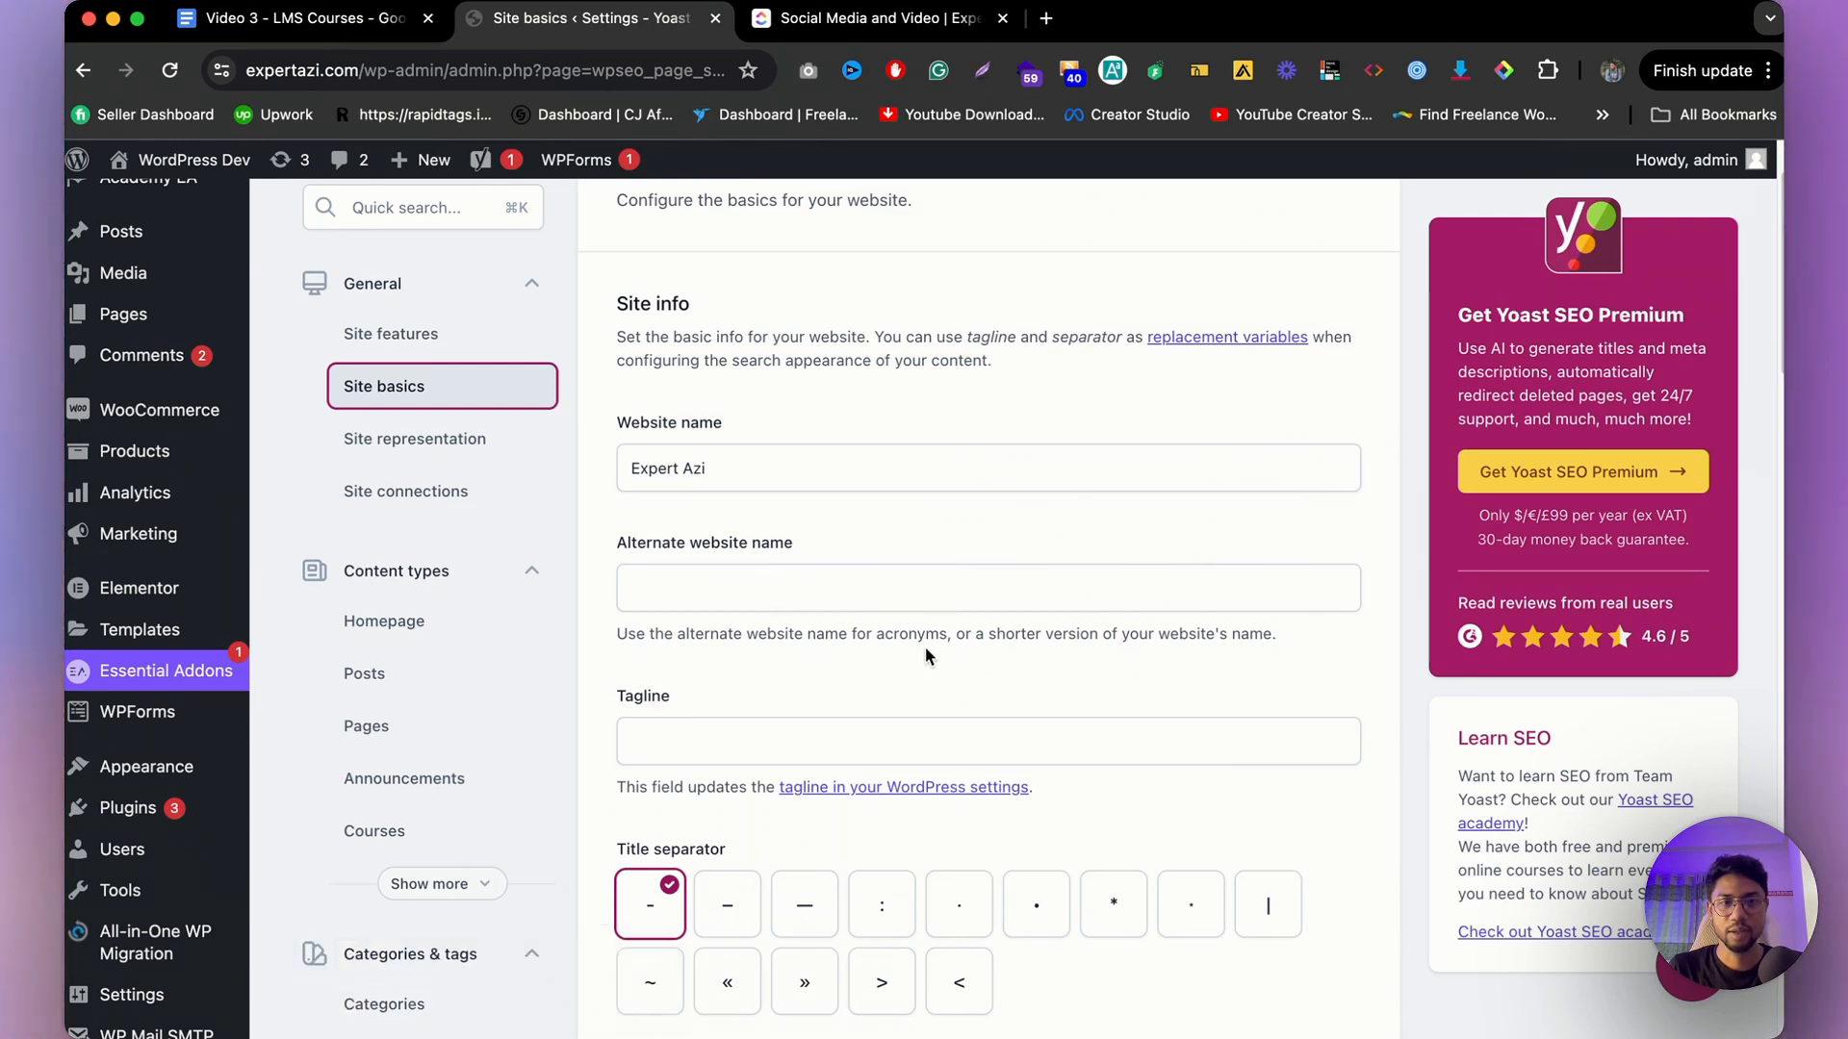
triple_click(900, 627)
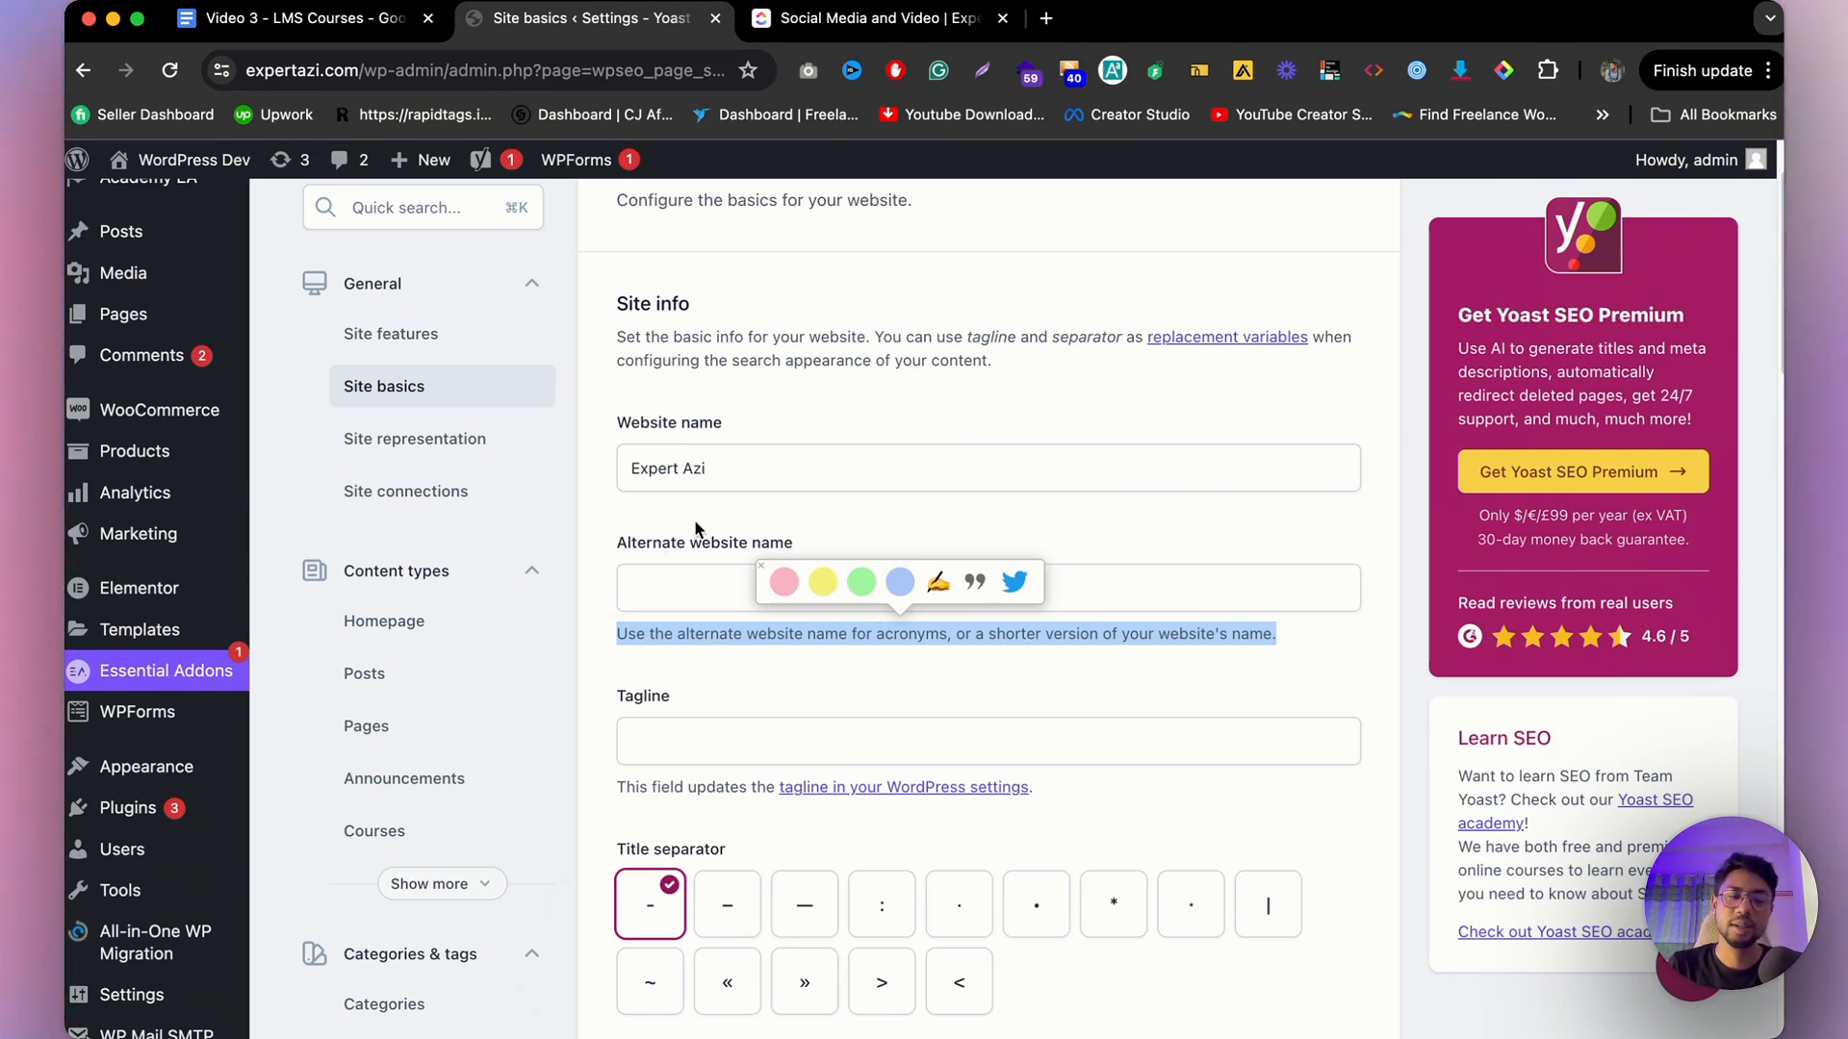
click(712, 569)
scroll(712, 569, down, 4)
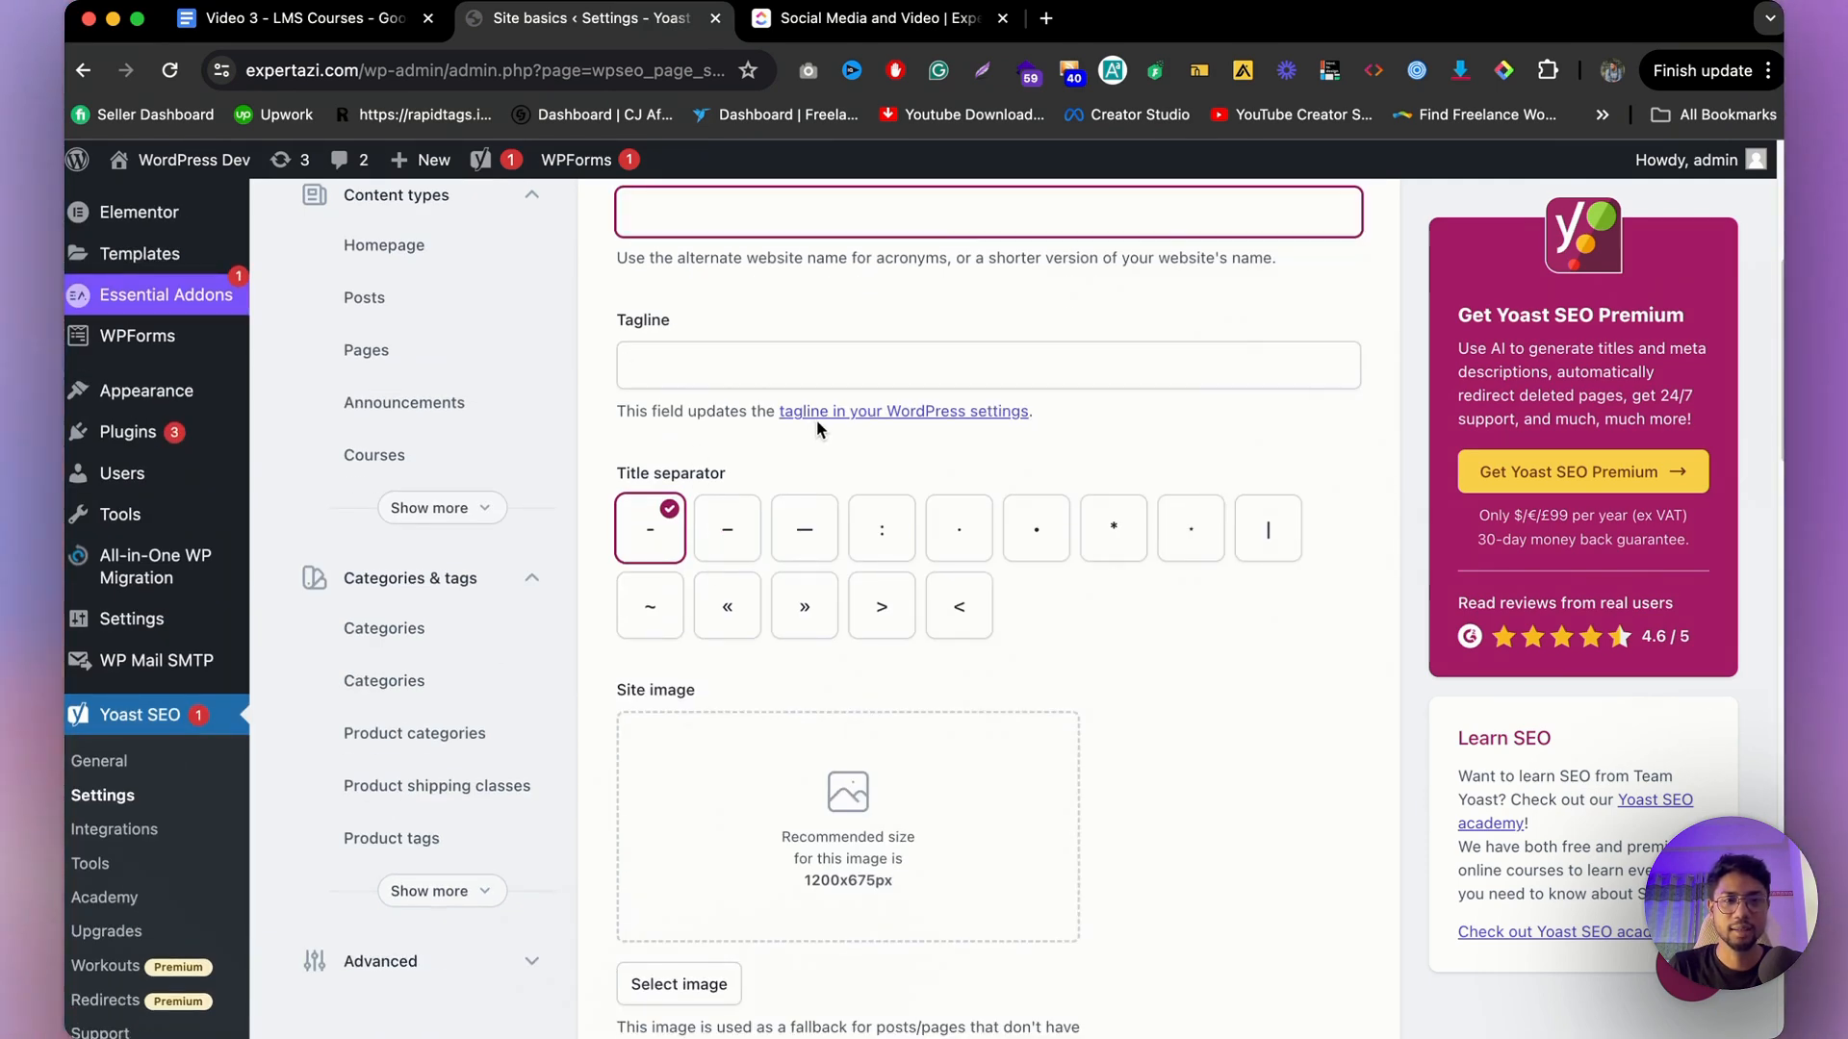
scroll(816, 420, down, 2)
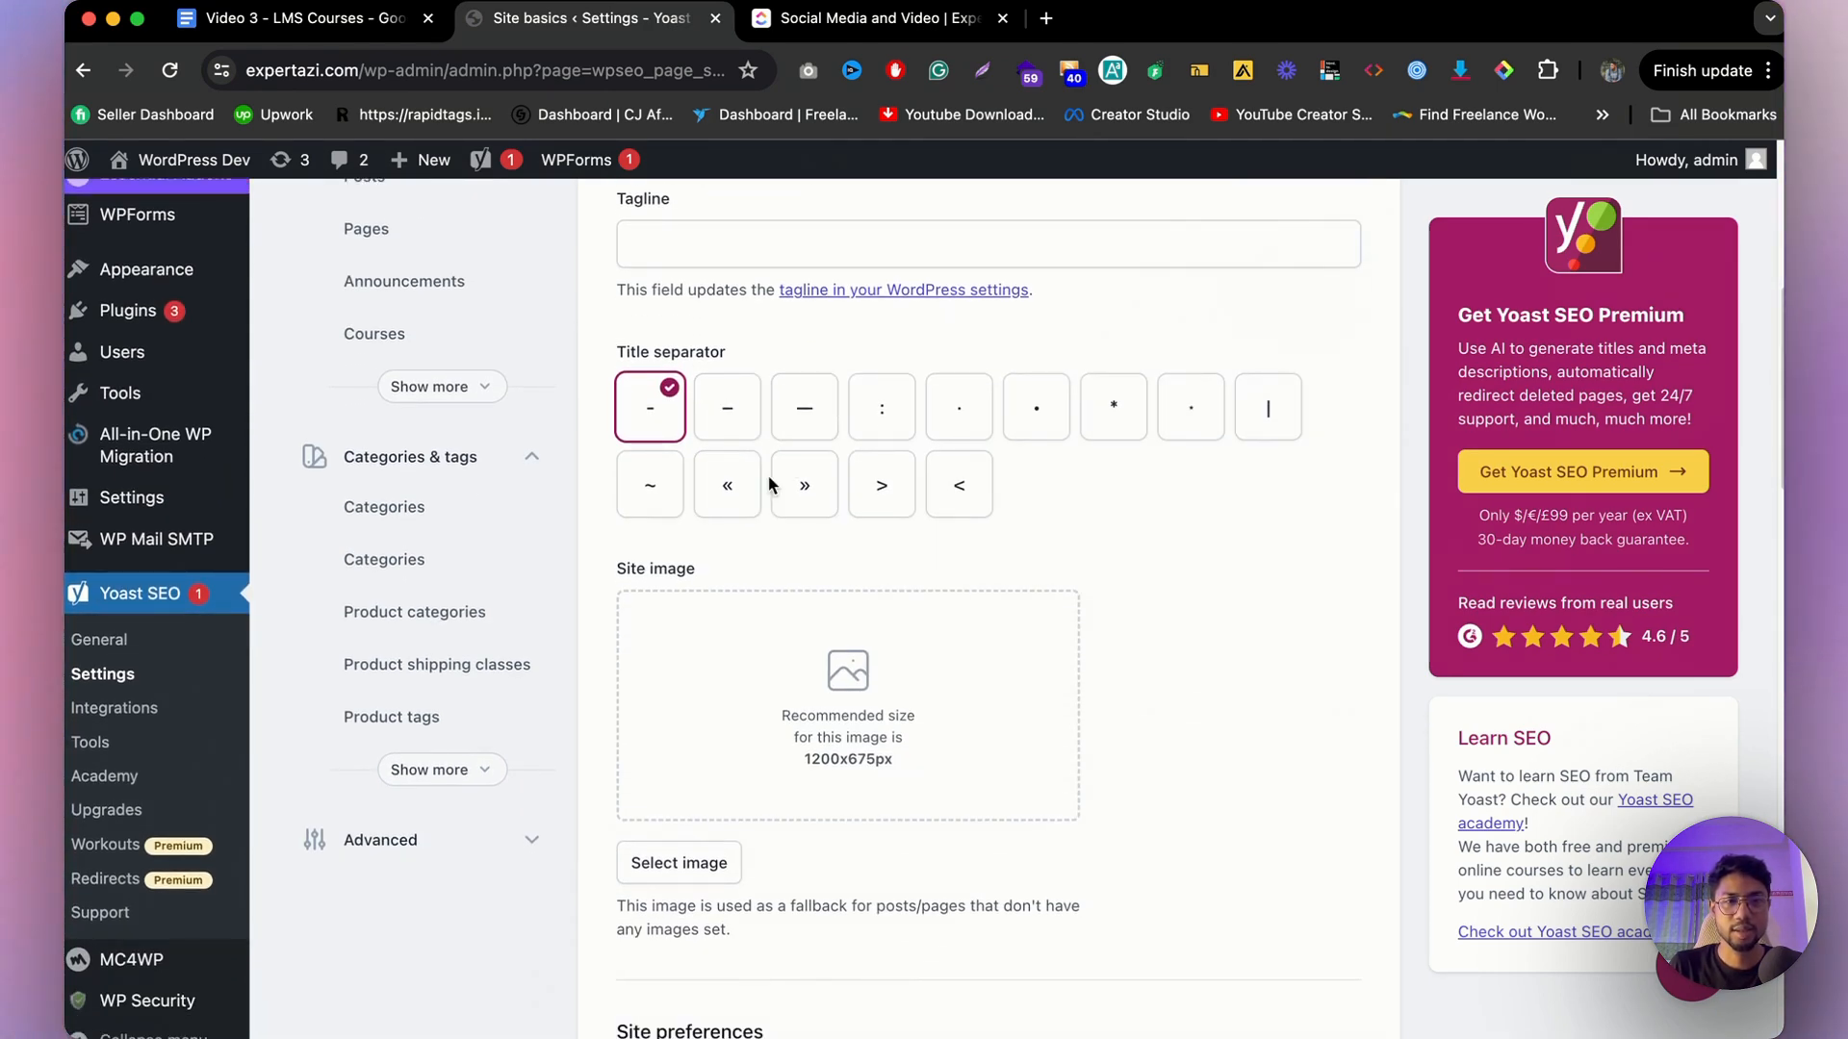
scroll(741, 626, down, 2)
scroll(790, 626, down, 5)
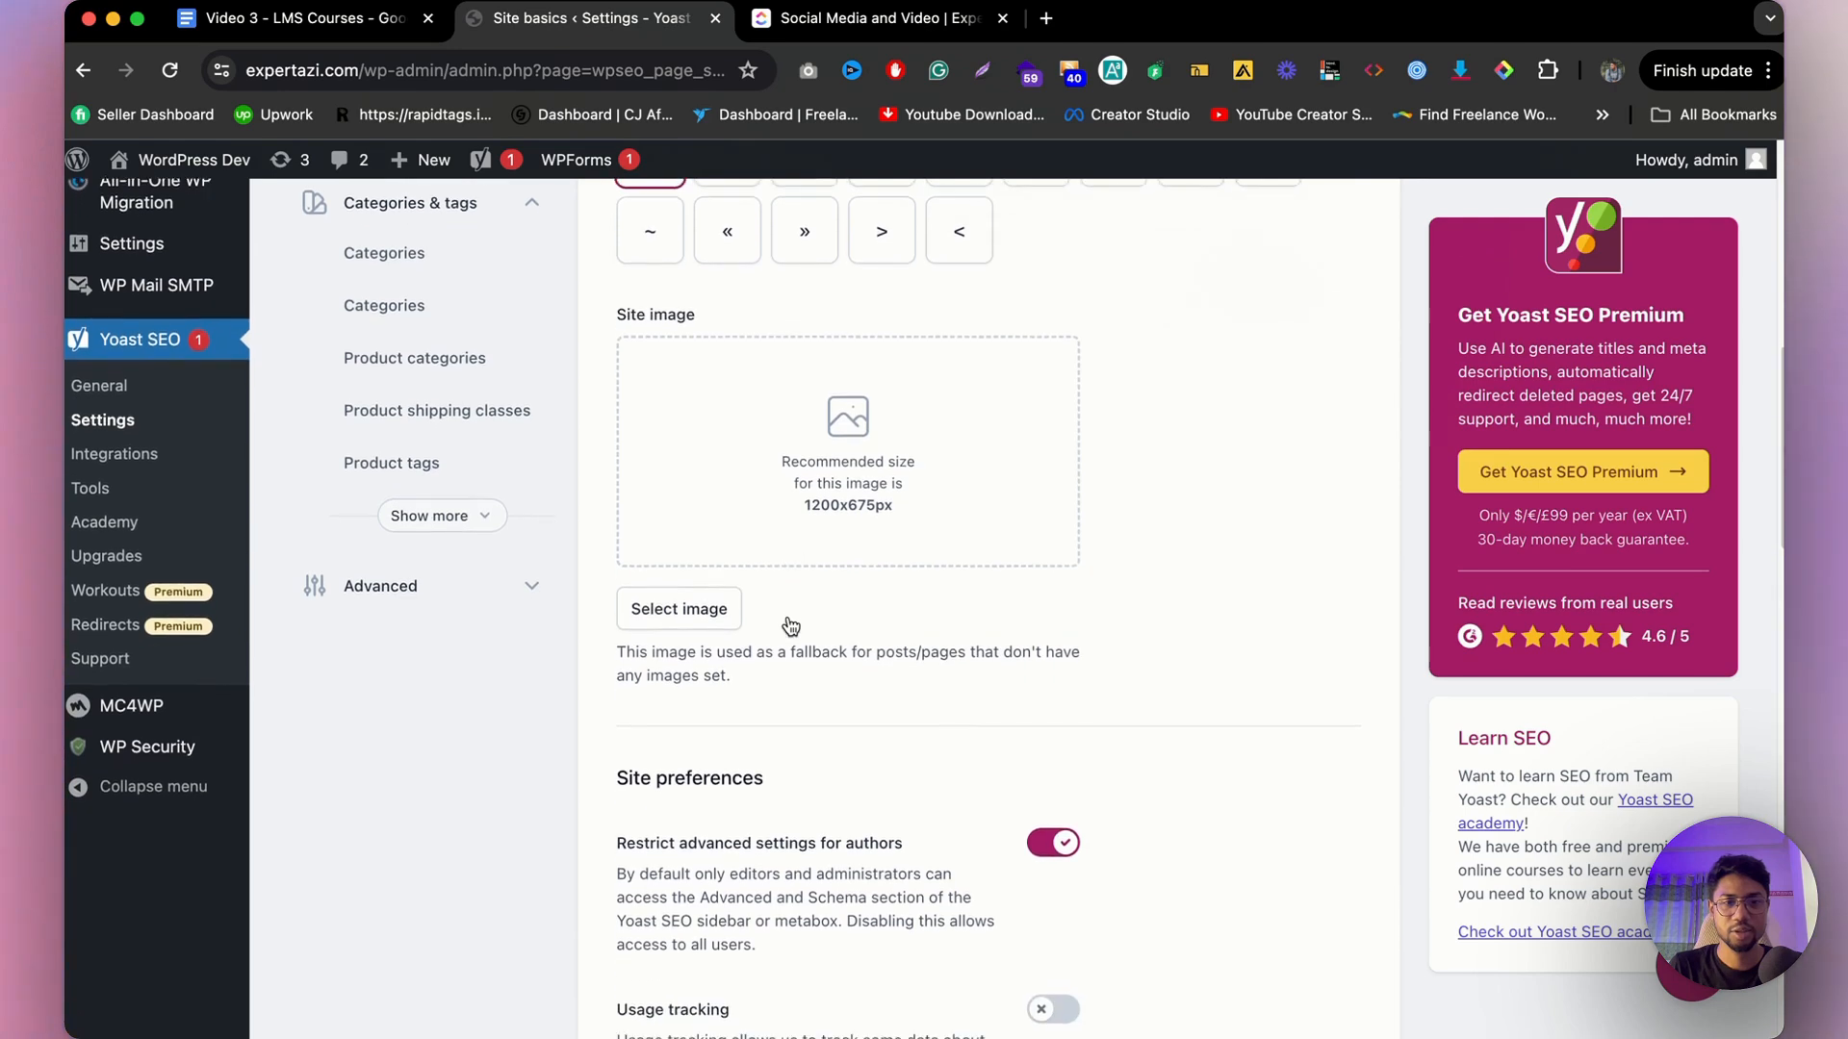
scroll(810, 452, down, 15)
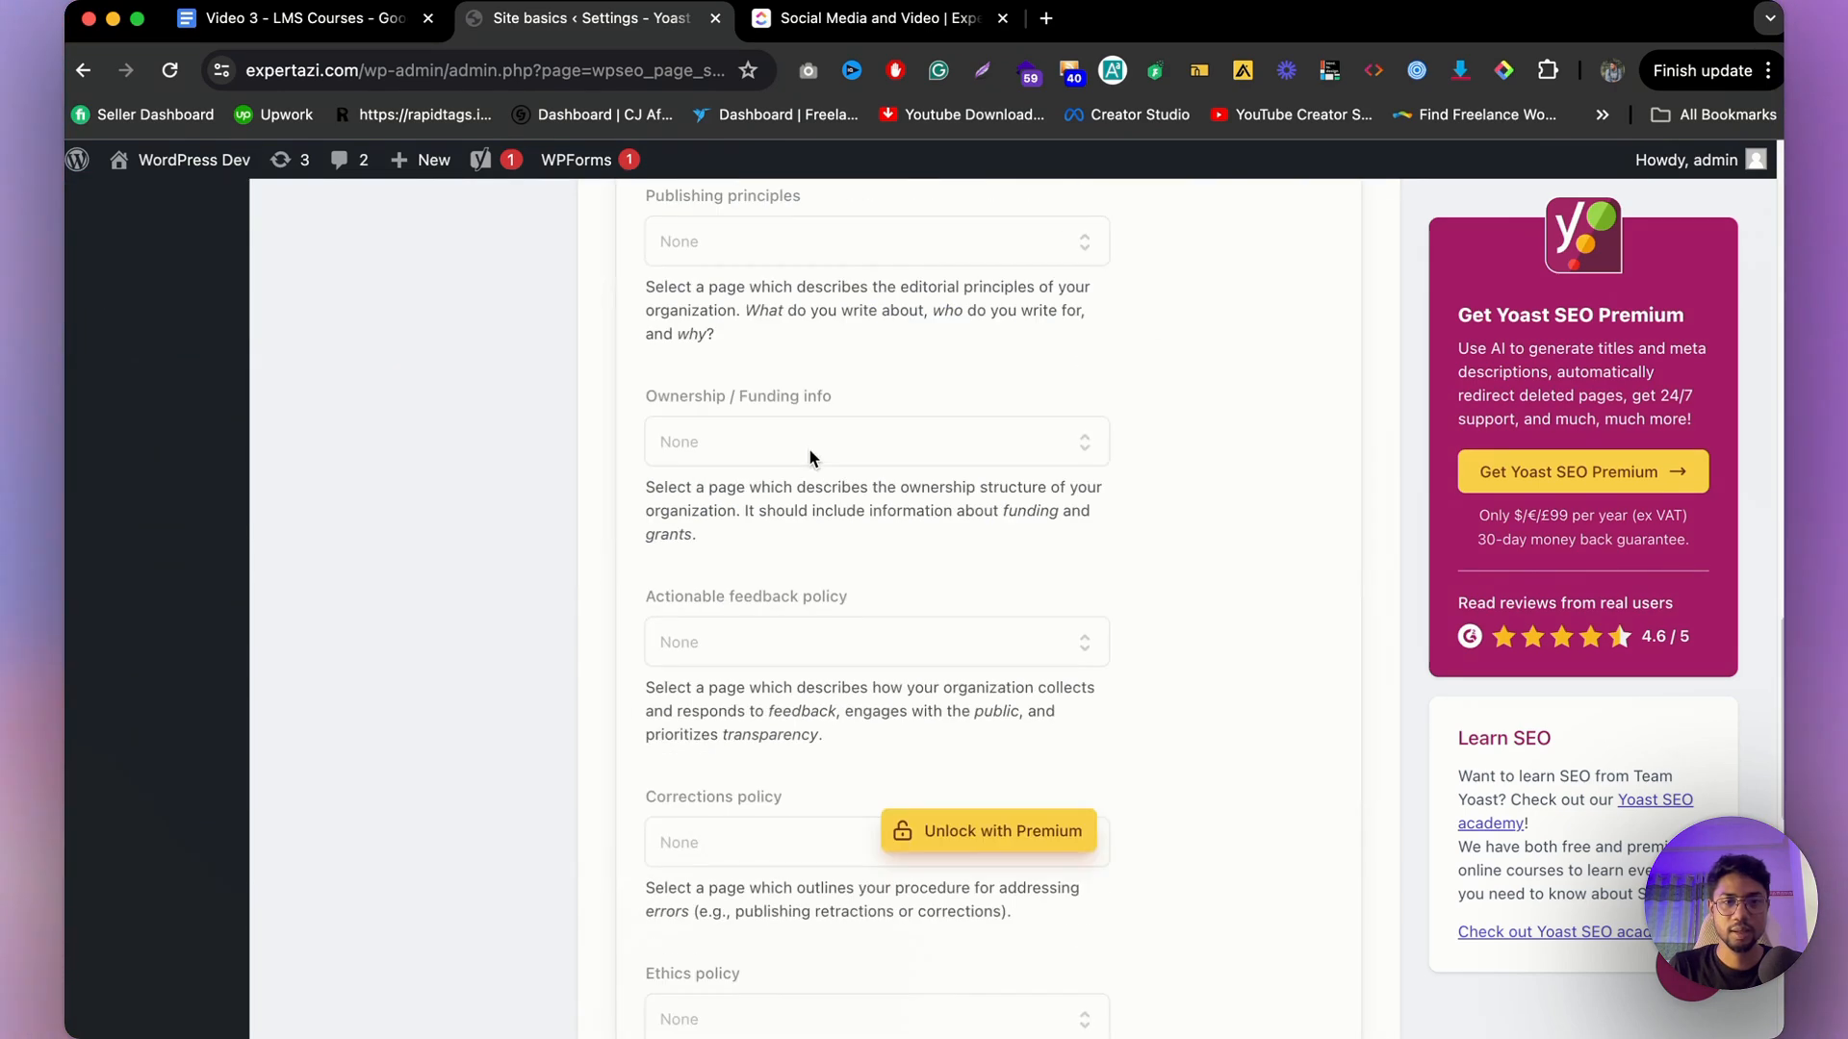
scroll(811, 450, up, 8)
scroll(811, 452, up, 15)
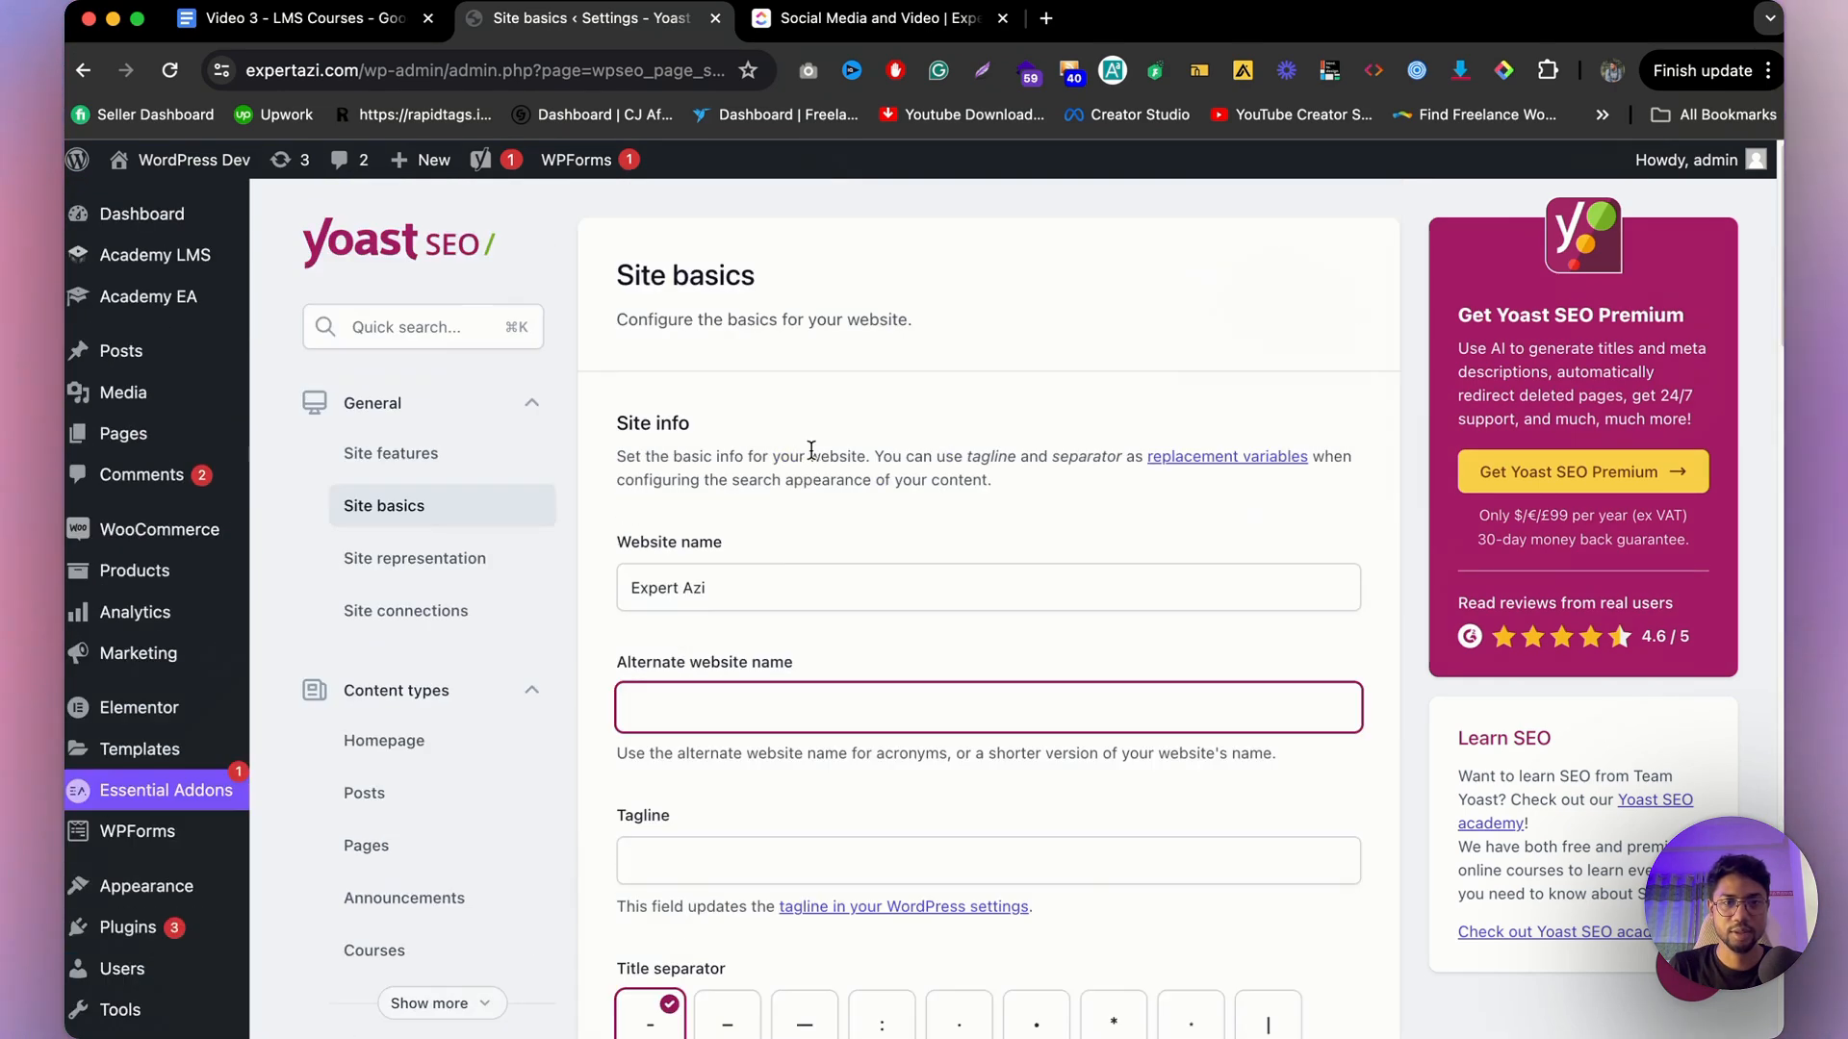
Review the Site representation settings, including the organization or person choice, the selected user and the personal avatar.
click(469, 556)
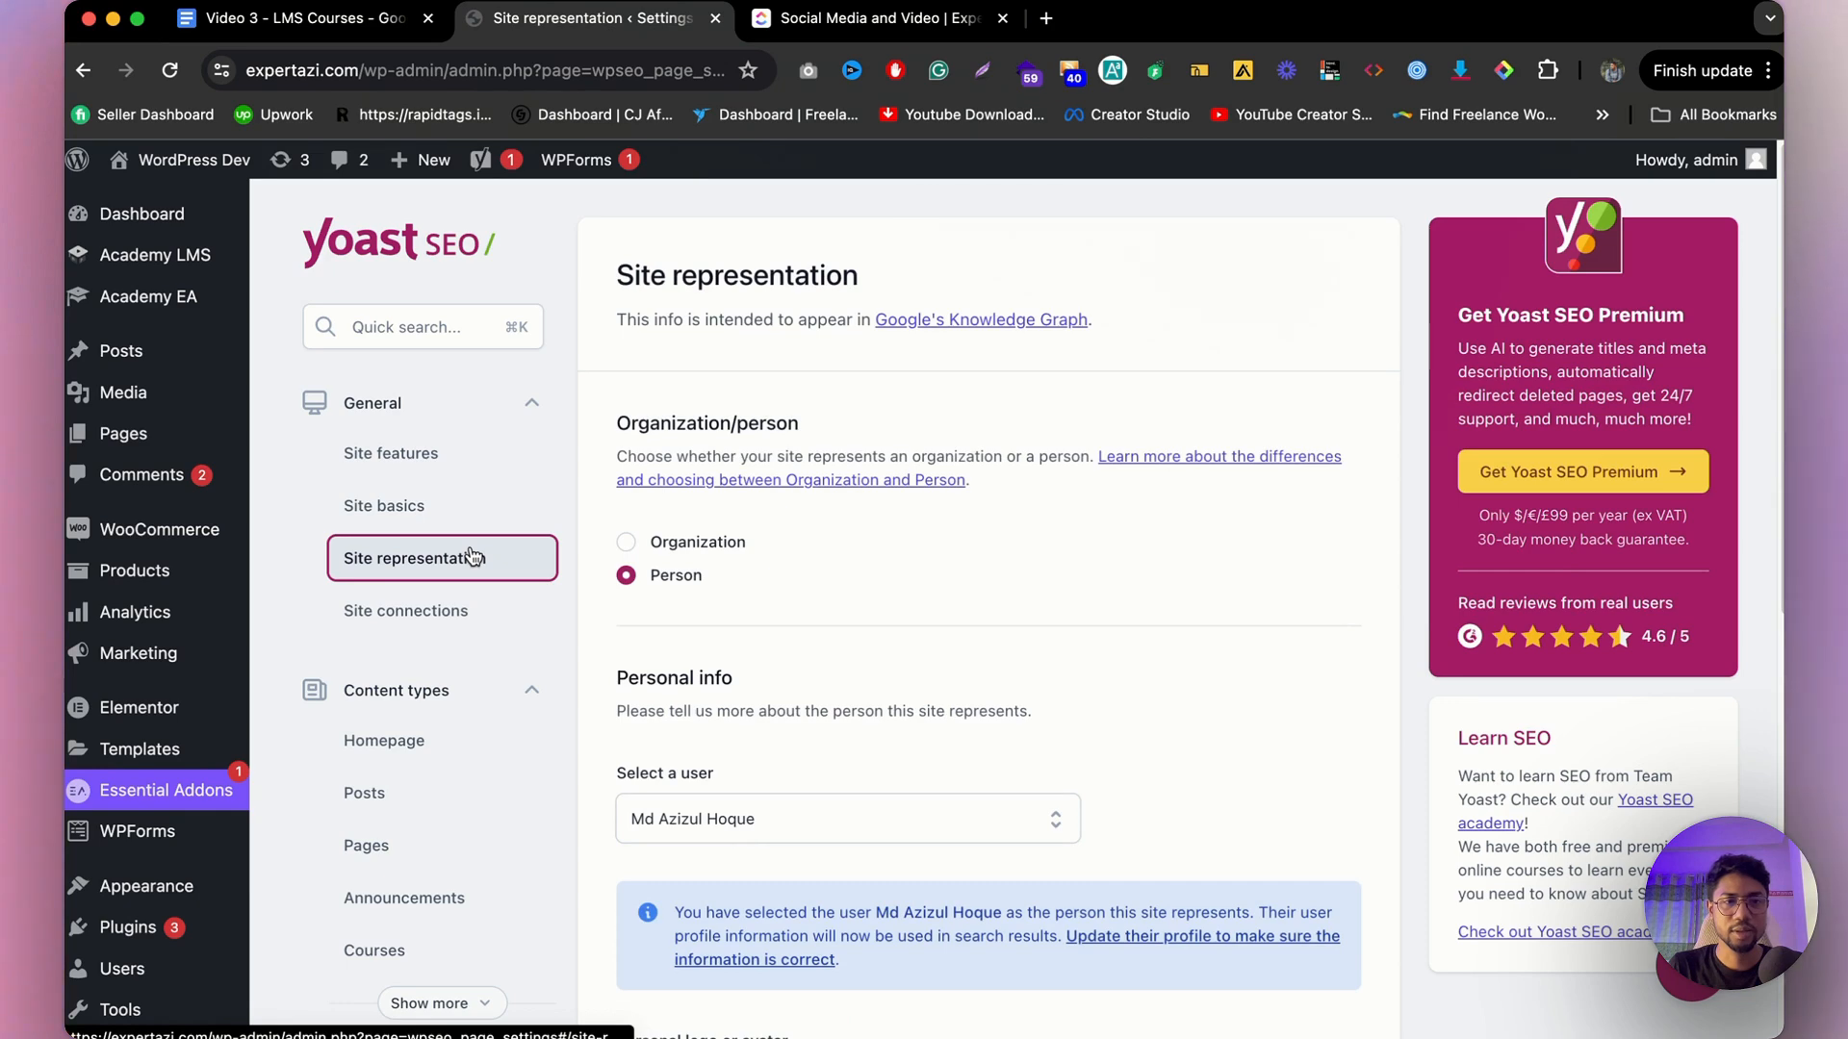
scroll(1015, 570, down, 8)
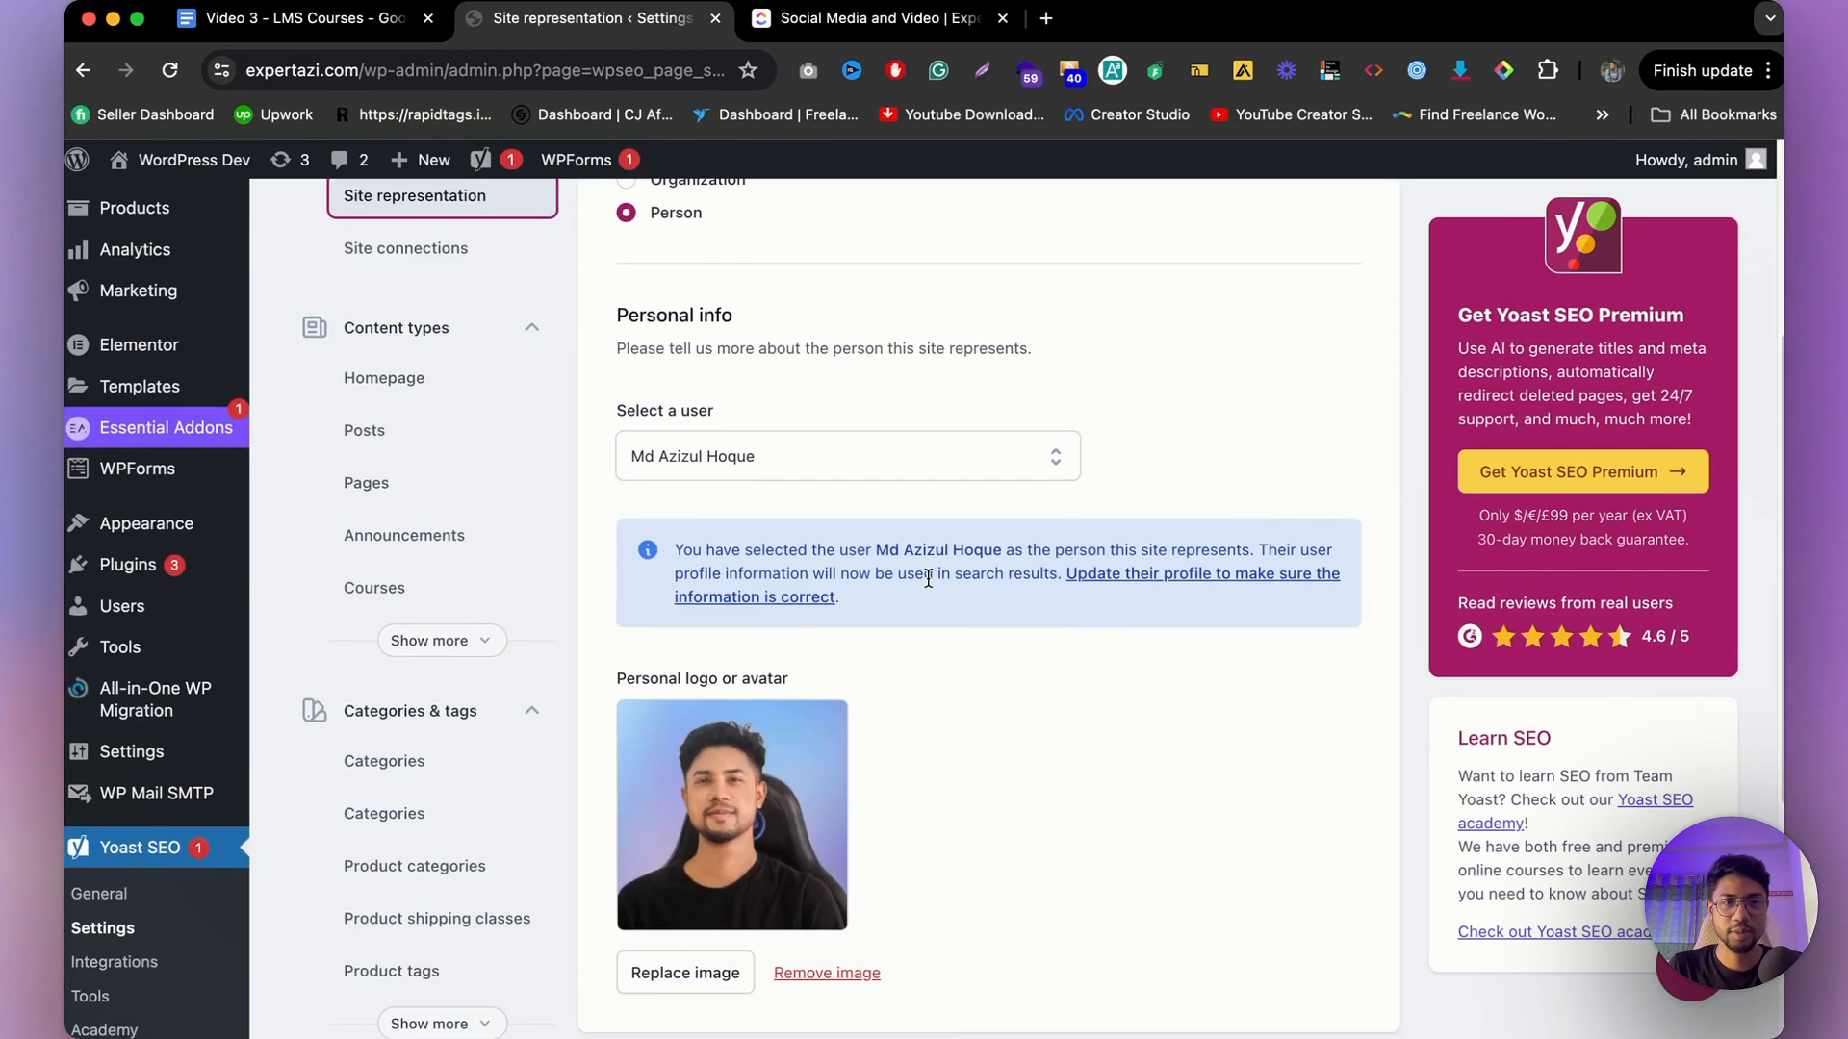
scroll(925, 577, up, 5)
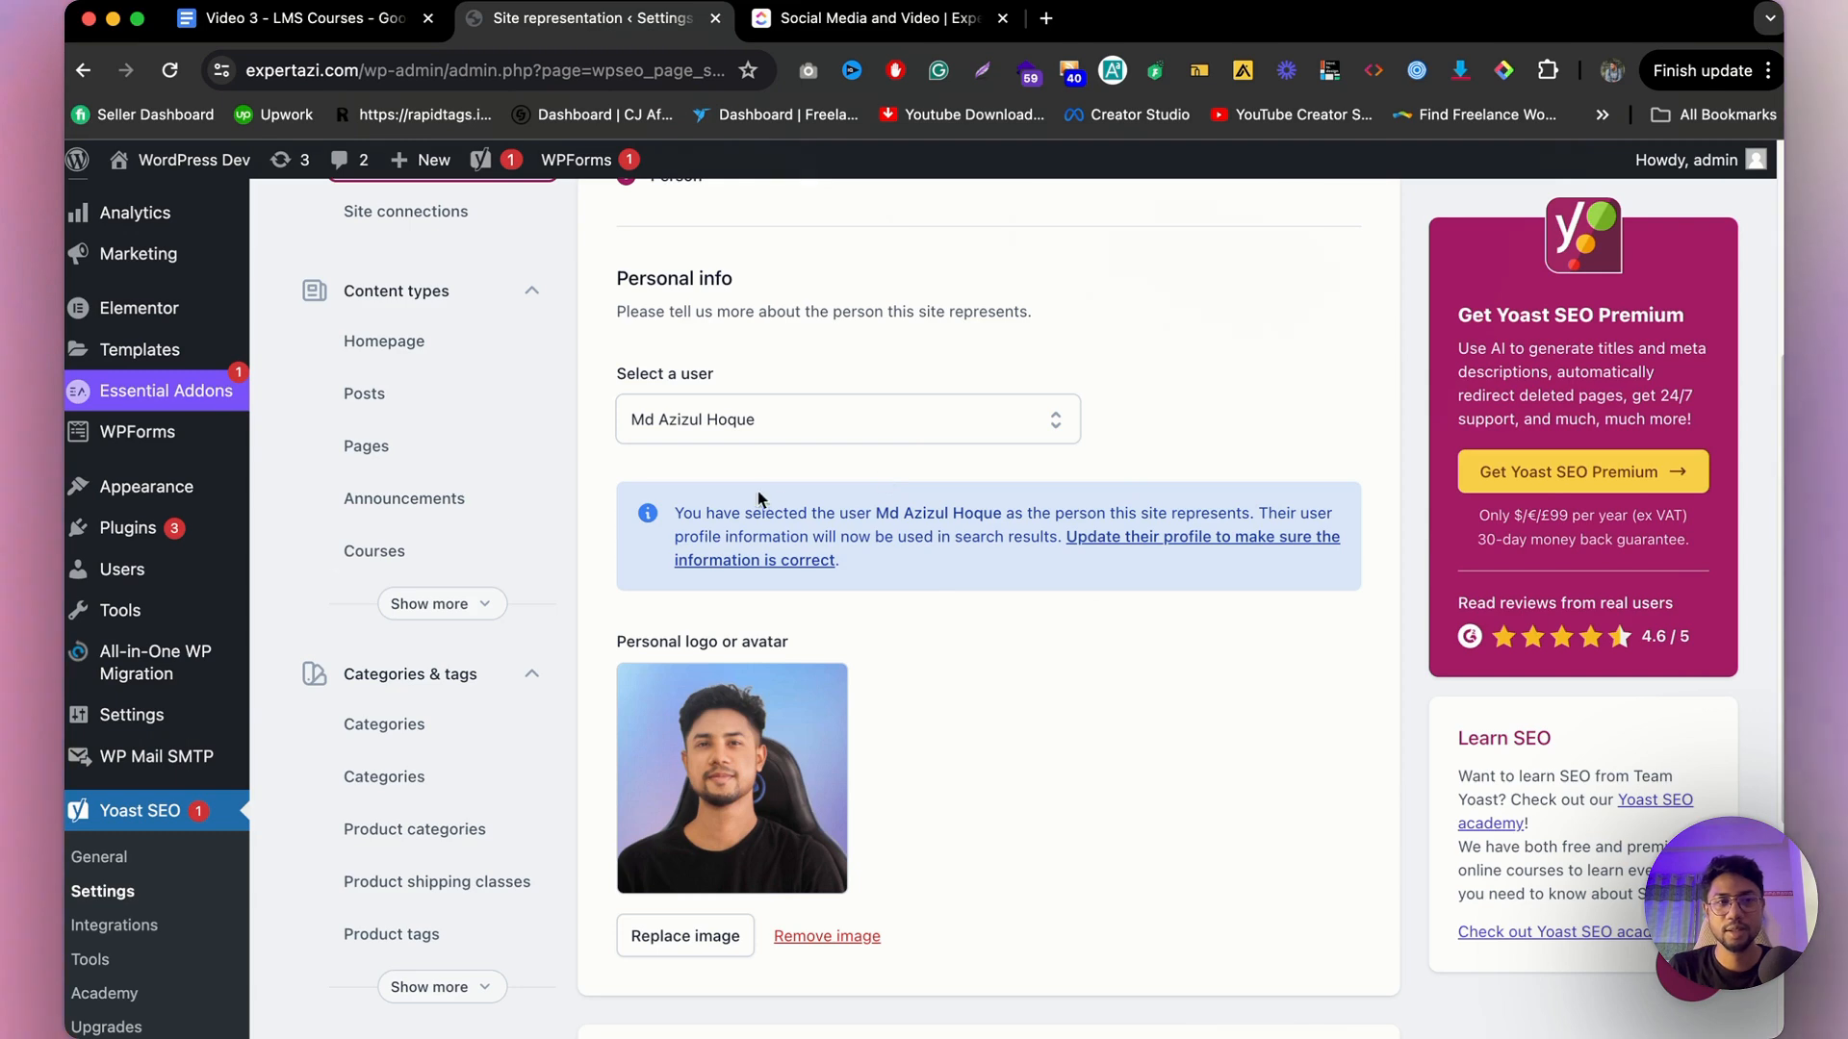
scroll(799, 510, up, 4)
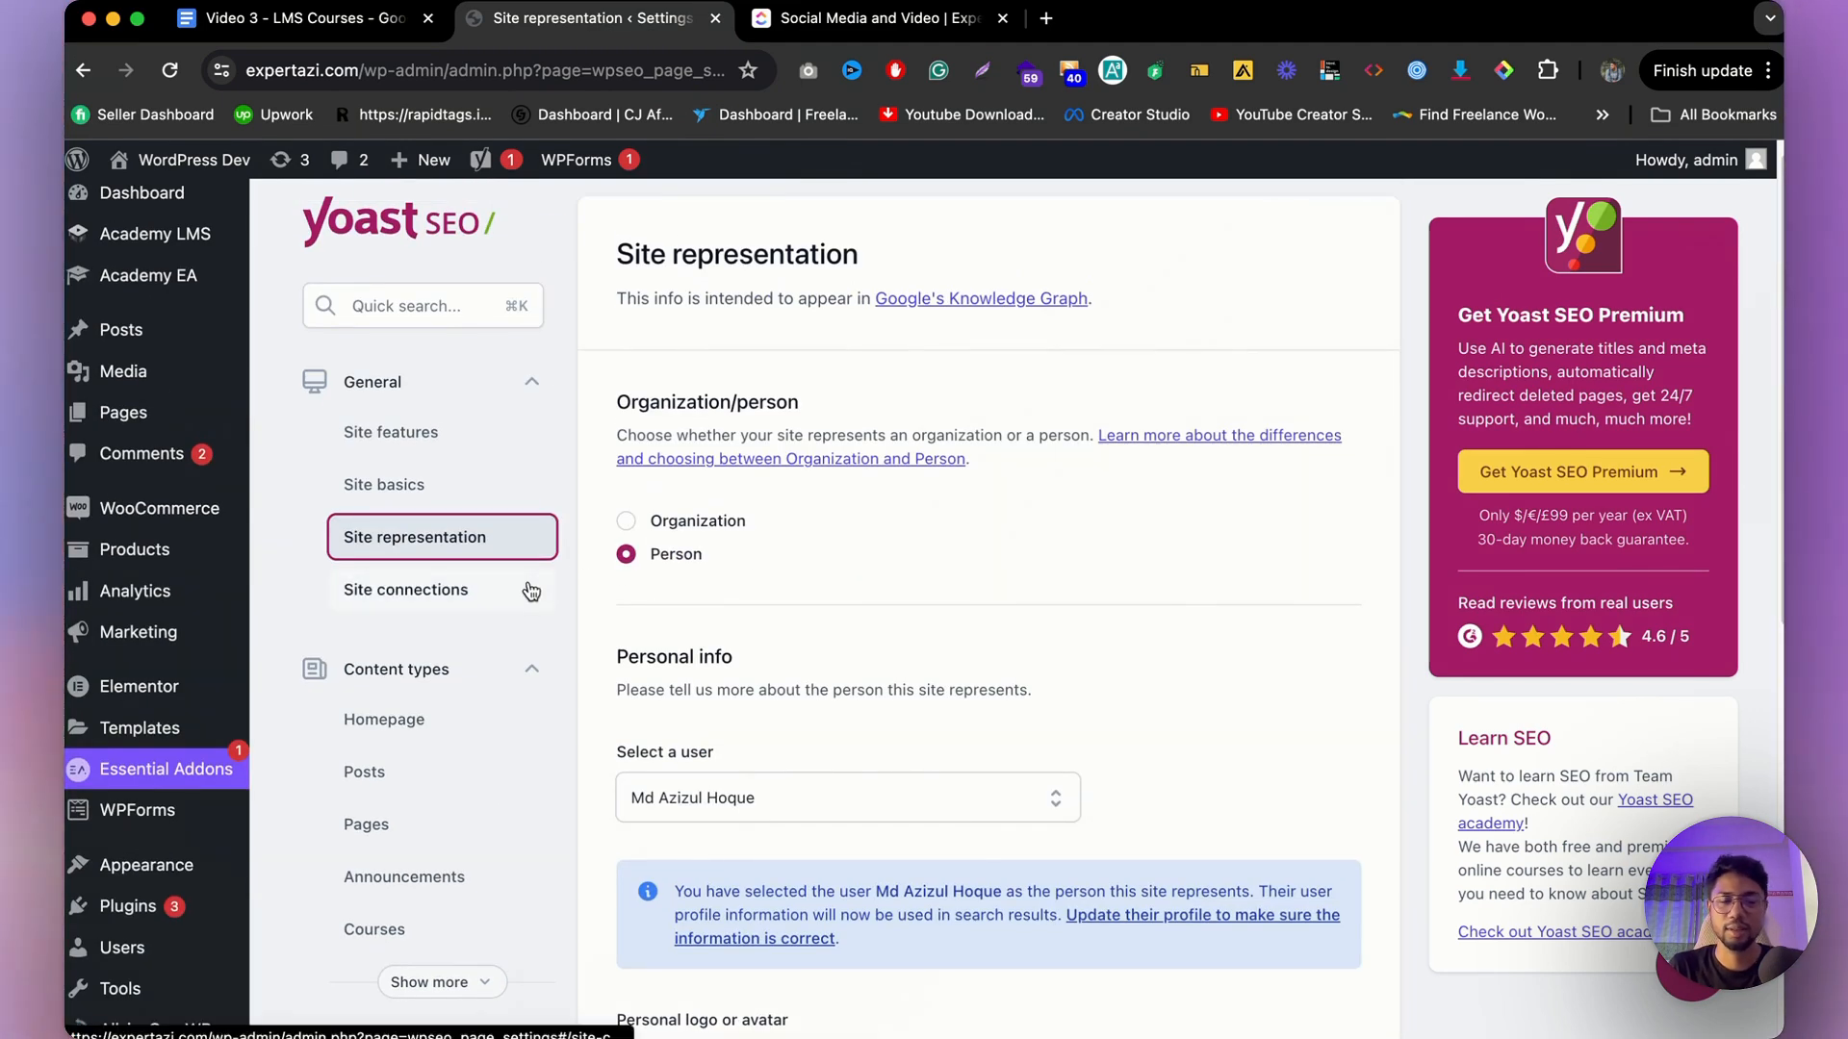
Review the Site connections settings with the verification code fields for Baidu, Bing, Google, Pinterest and Yandex.
click(491, 602)
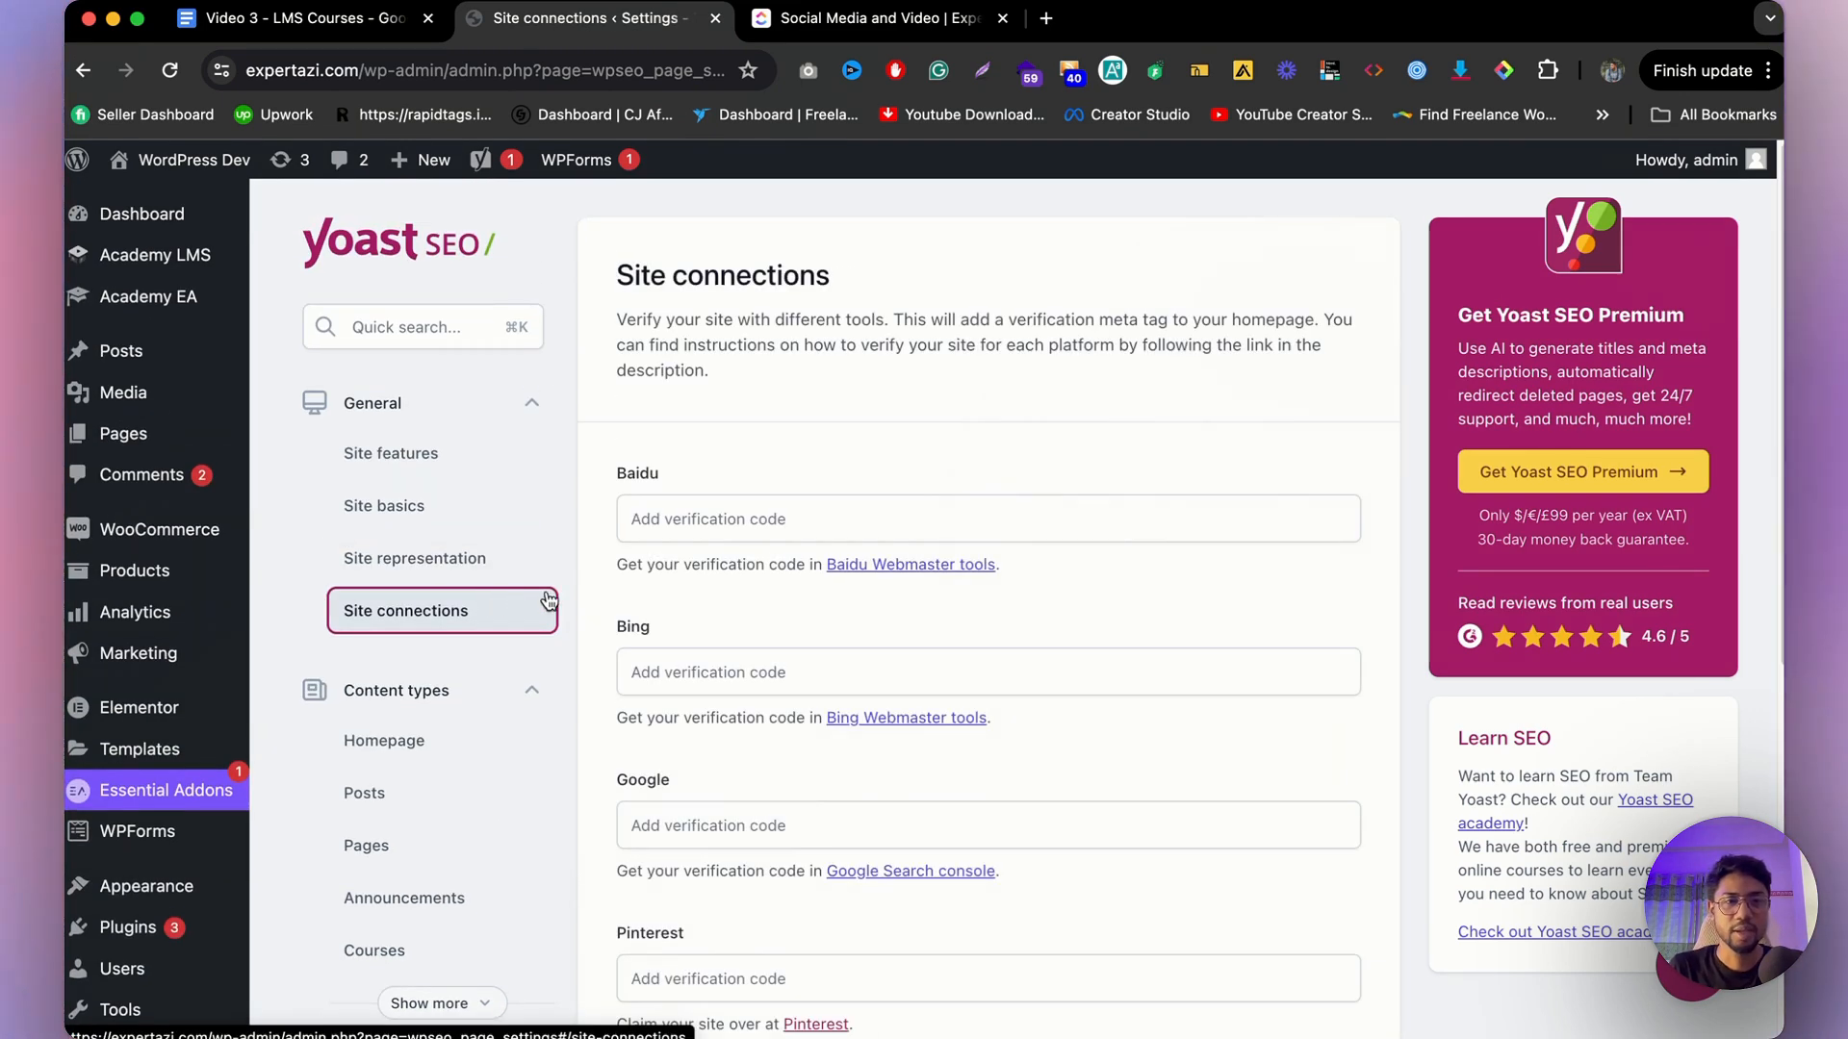
scroll(779, 532, down, 1)
scroll(779, 531, down, 1)
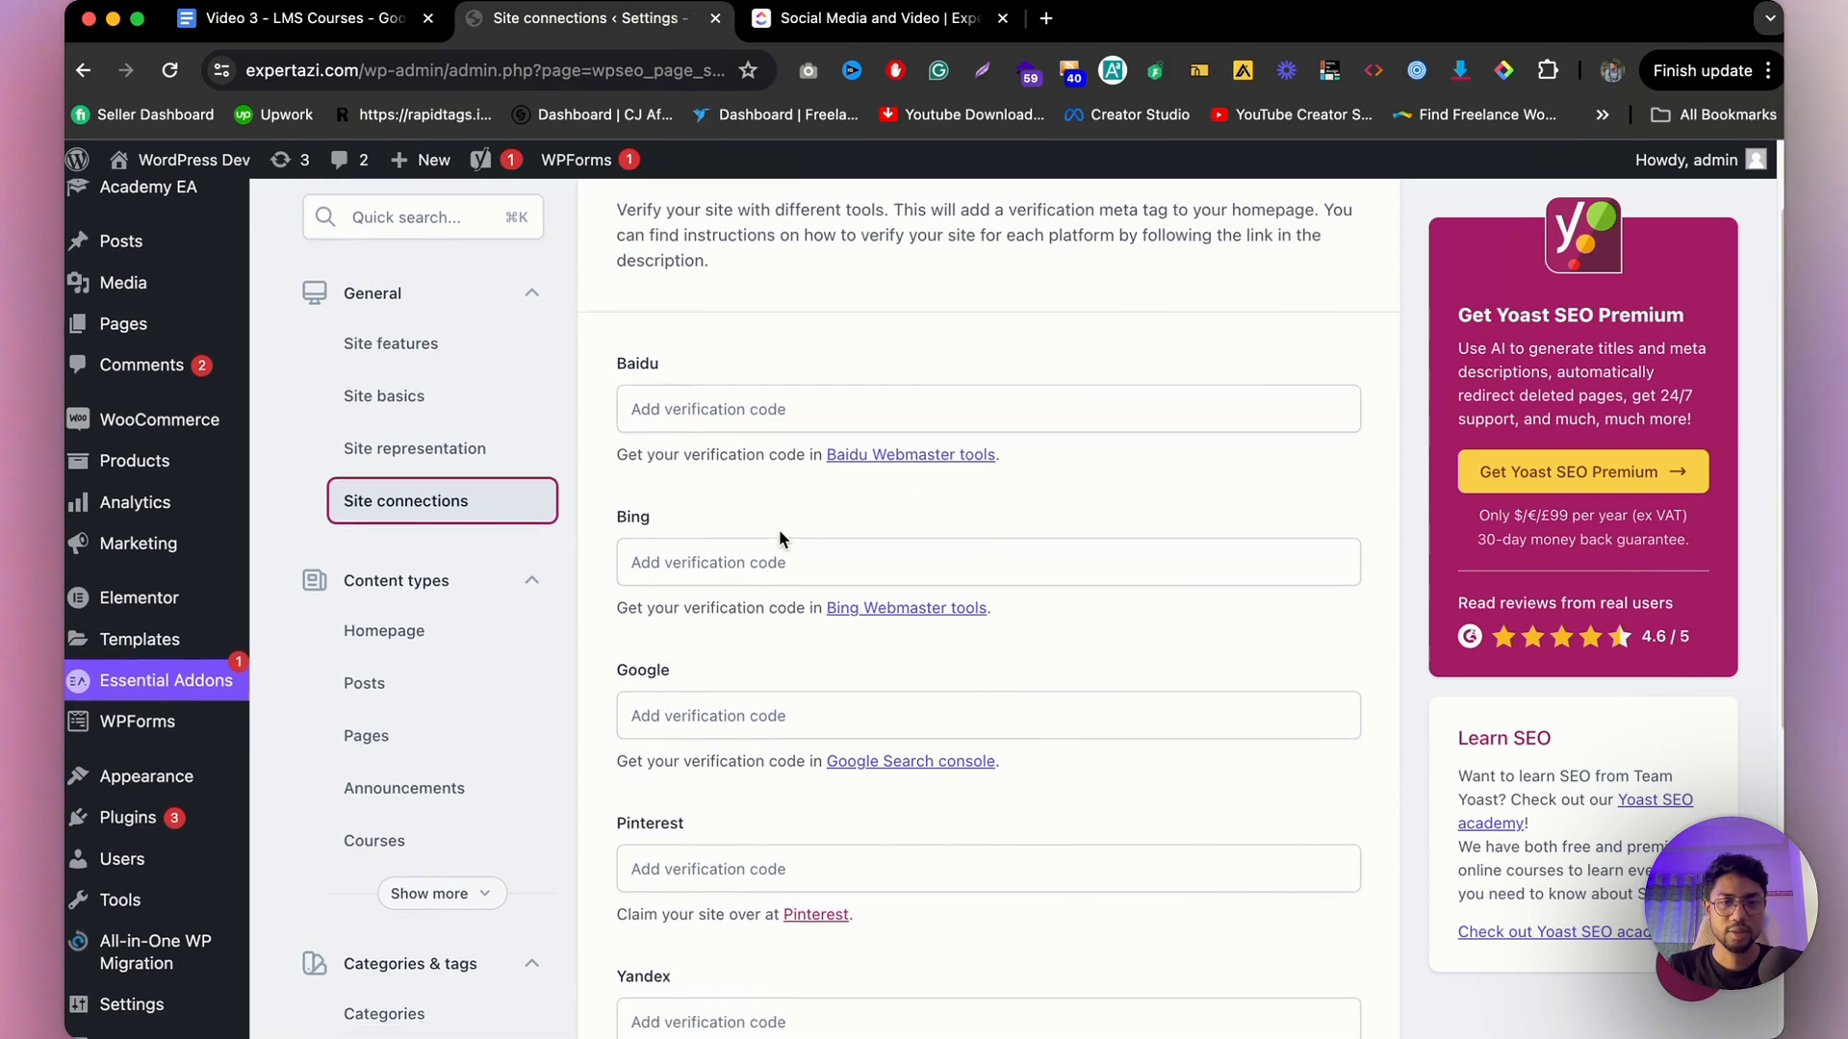
scroll(779, 531, down, 1)
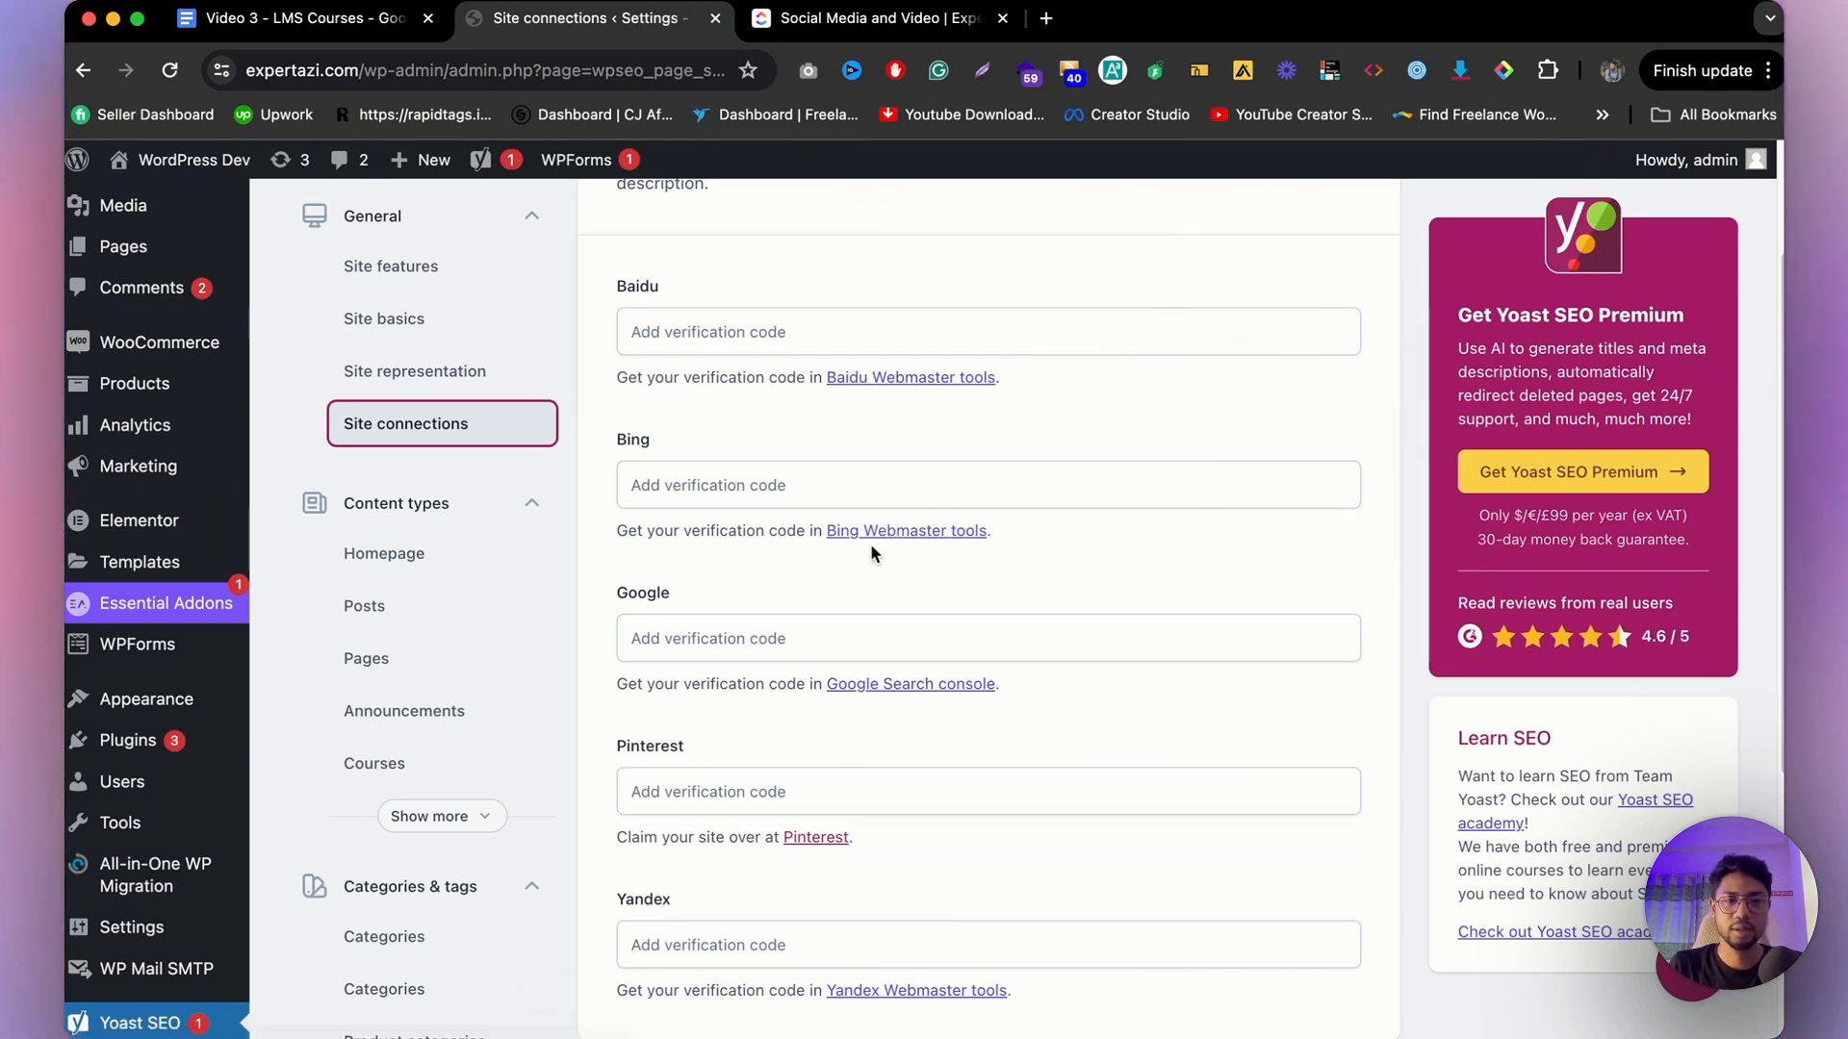
View the Bing Webmaster Tools page linked from the Bing verification field in a new browser tab and close that tab.
right_click(930, 536)
click(1000, 529)
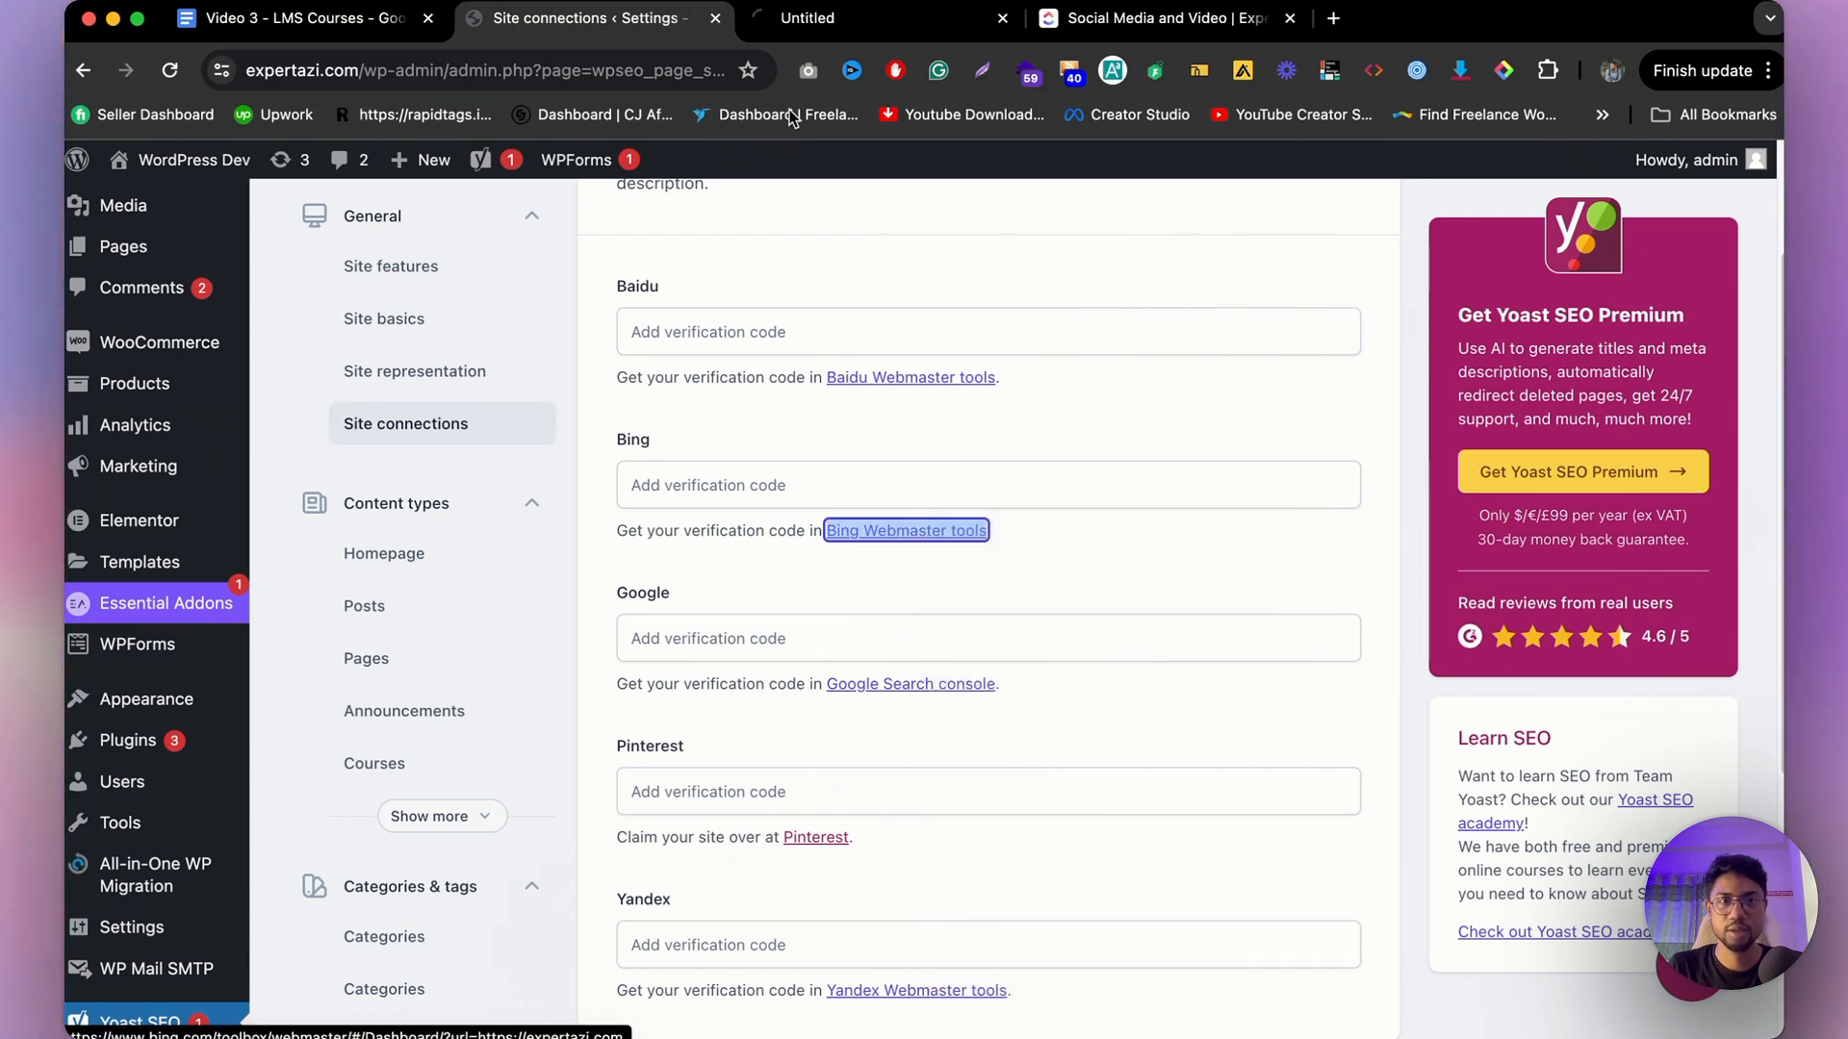
click(905, 32)
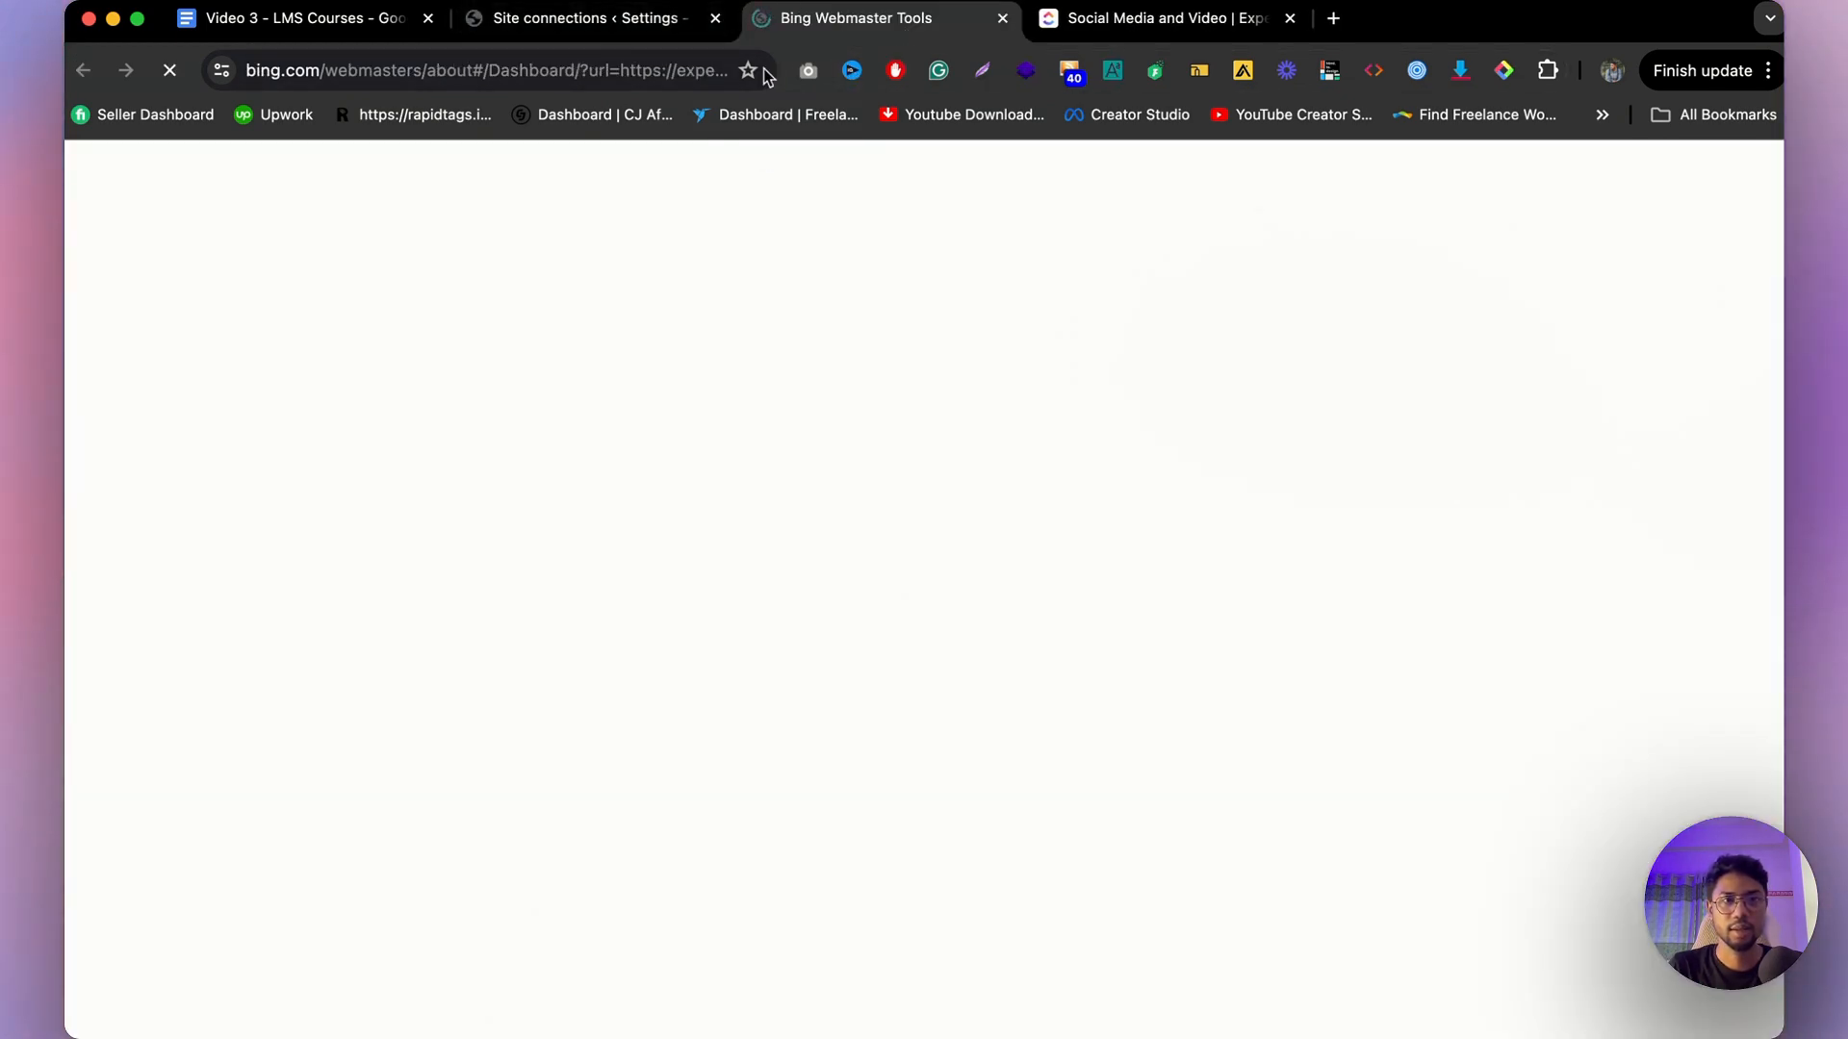
click(1002, 18)
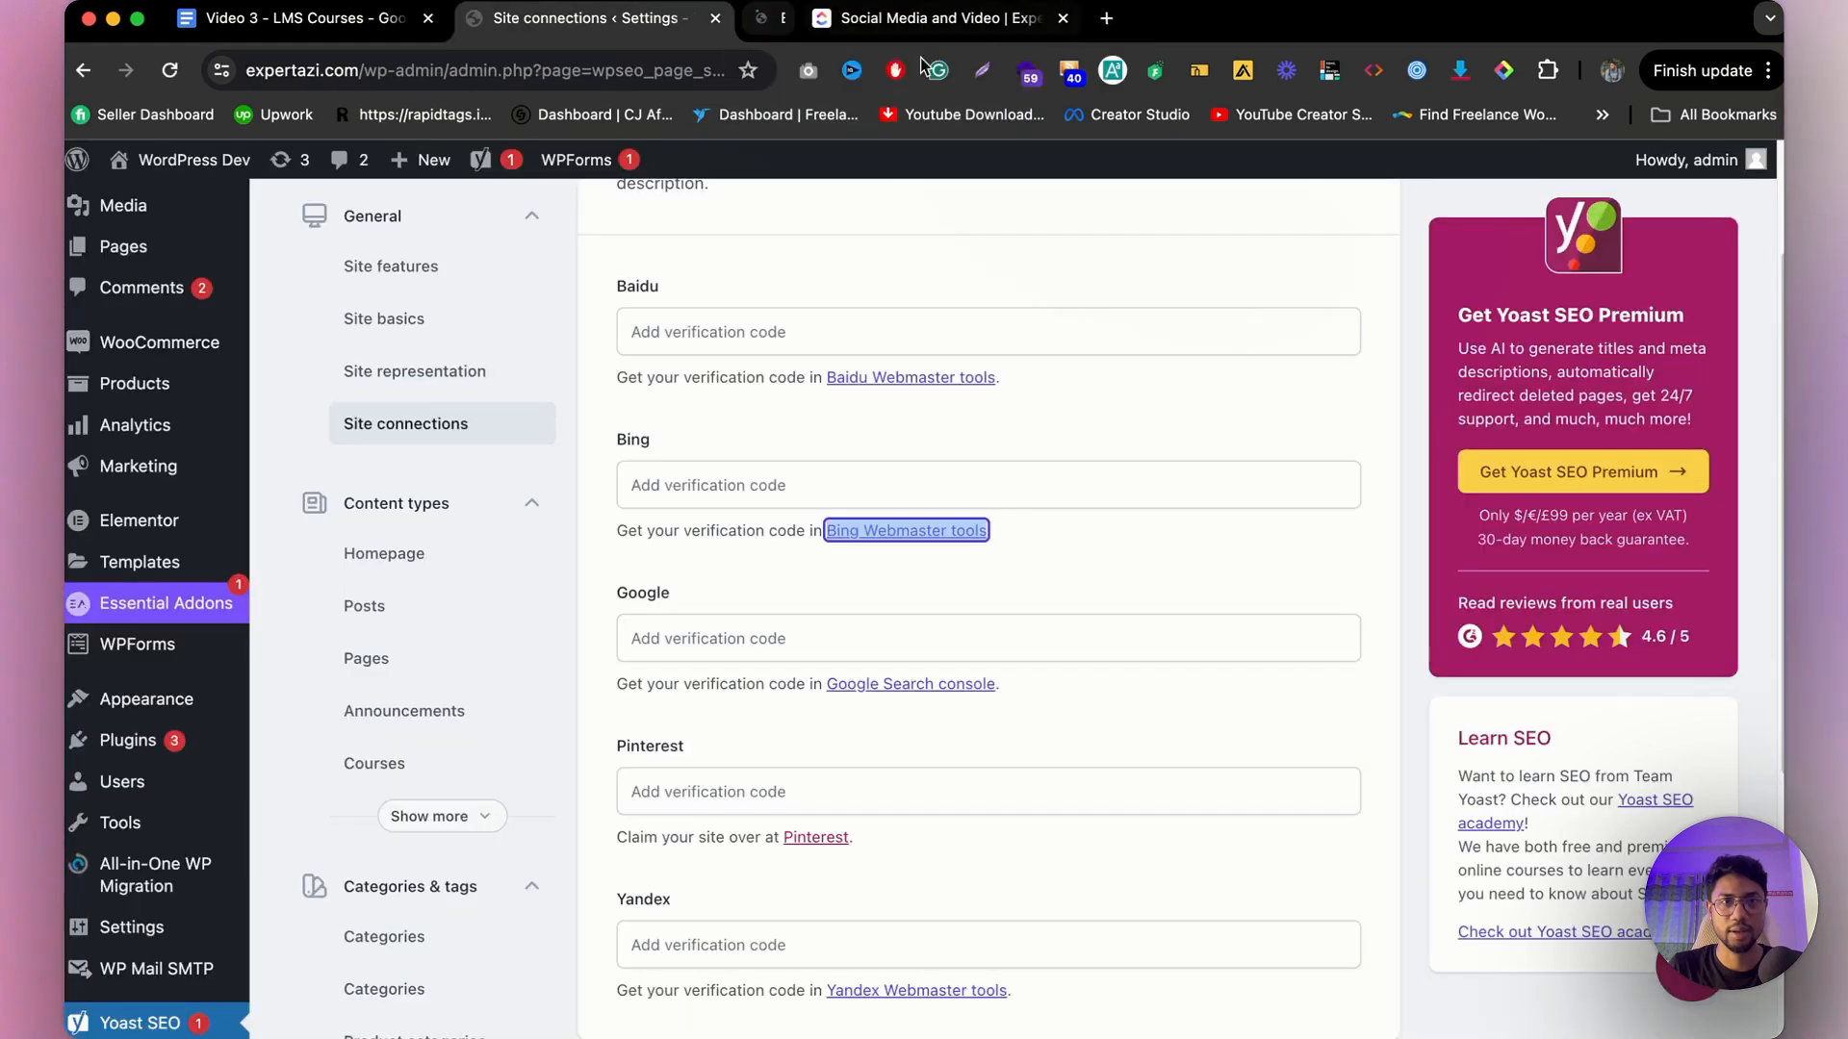
Check the Google verification code field and the remaining site connections, leaving every field empty.
click(1016, 617)
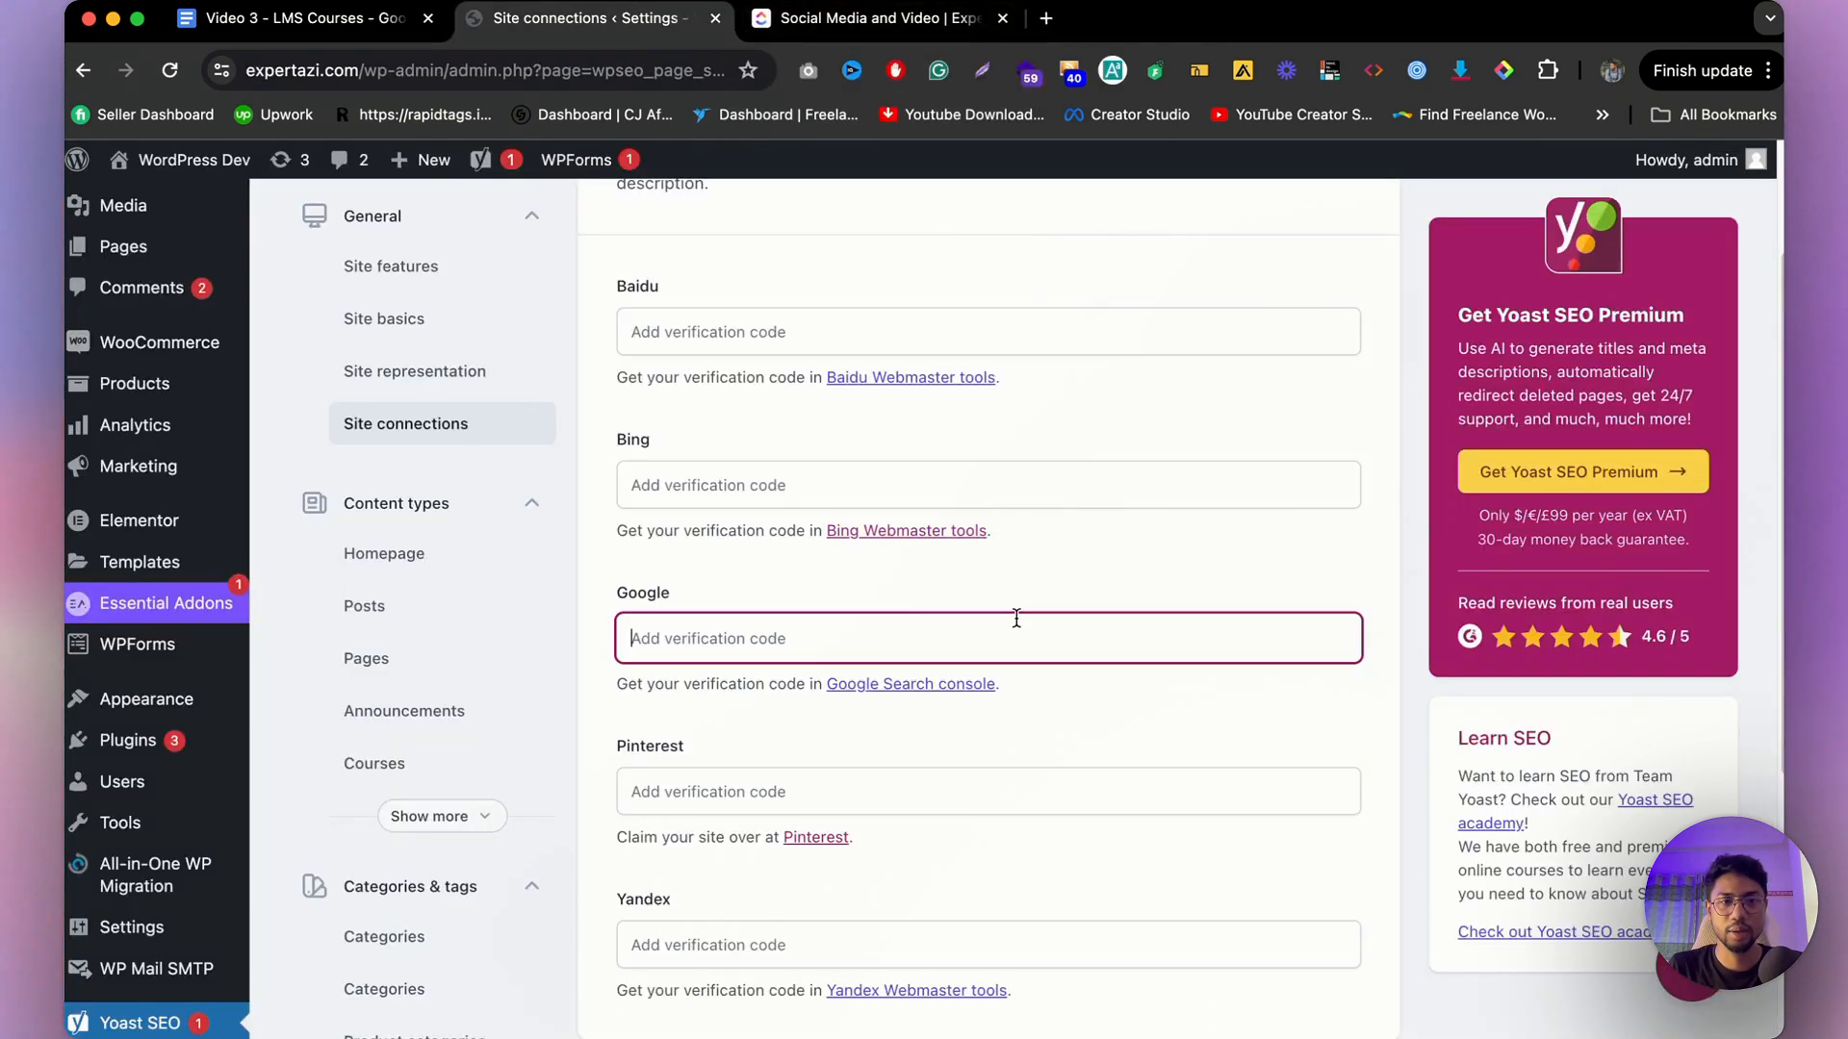
click(780, 554)
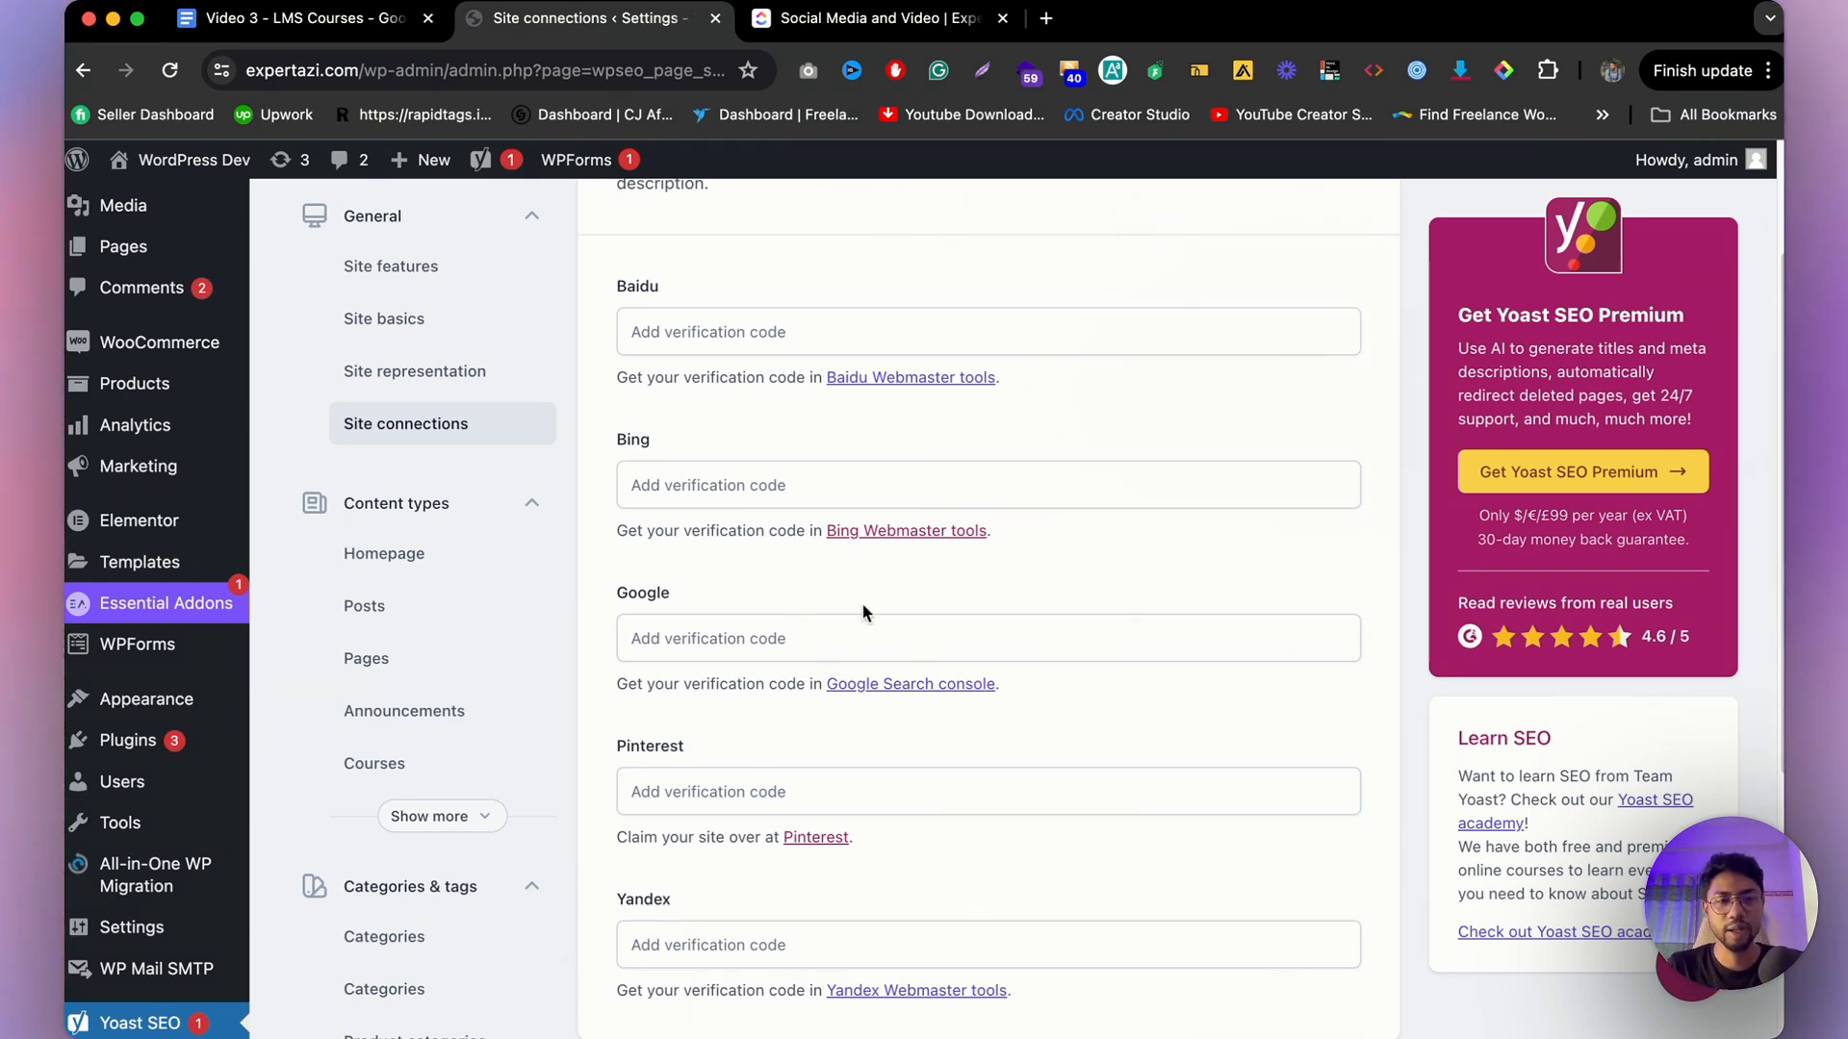
scroll(864, 612, down, 5)
scroll(892, 533, up, 7)
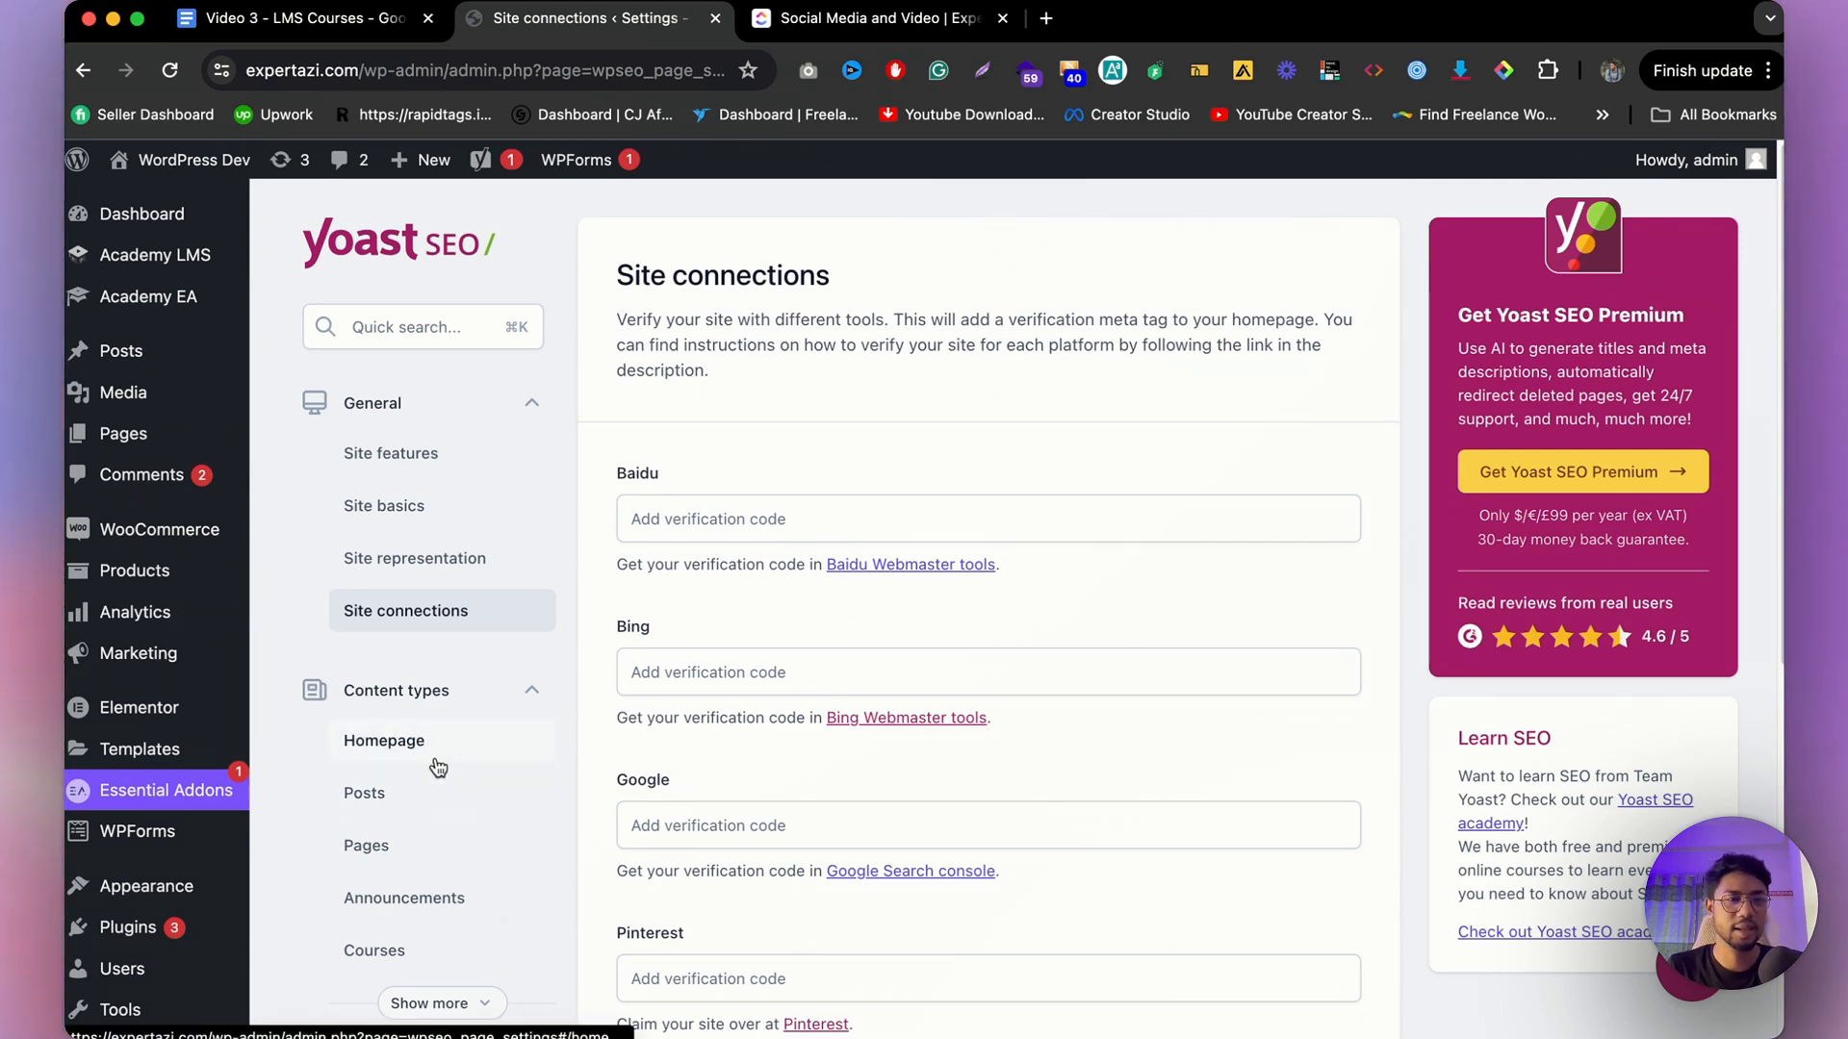
Review the Homepage content type settings and the Posts settings for search appearance, social appearance and schema.
click(404, 743)
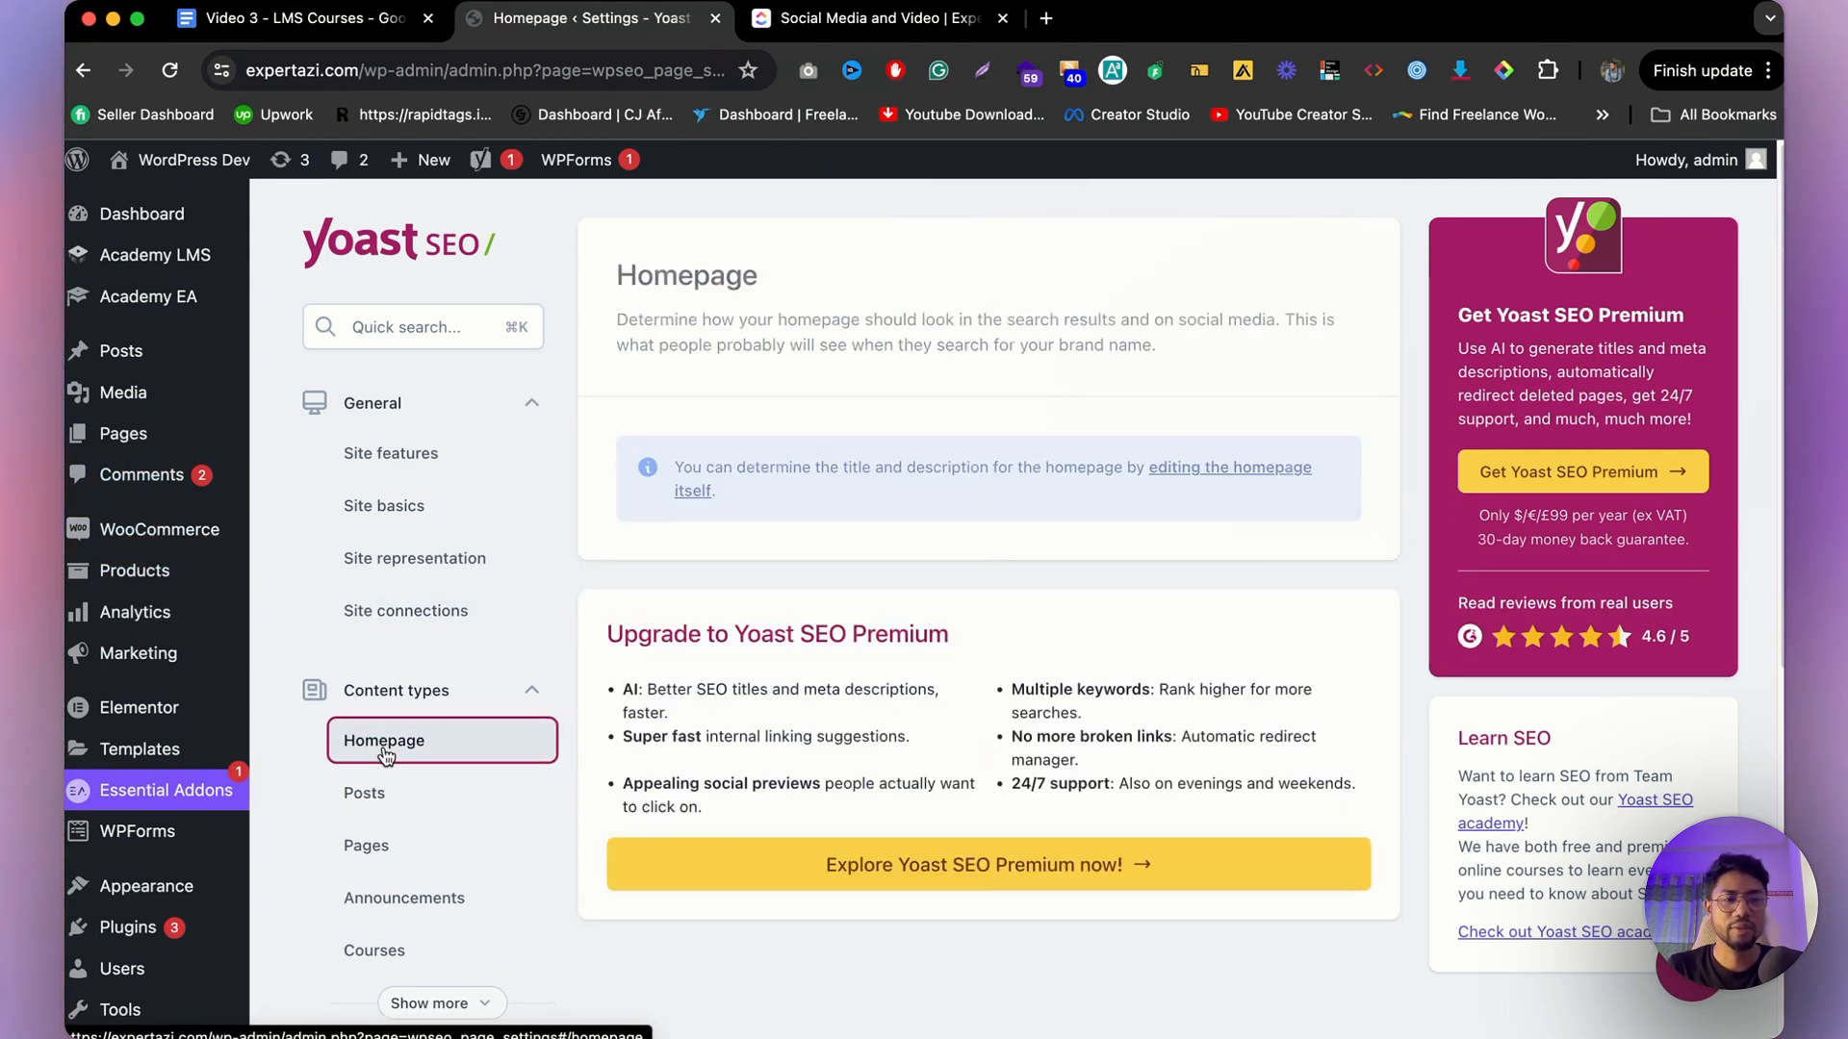
click(414, 792)
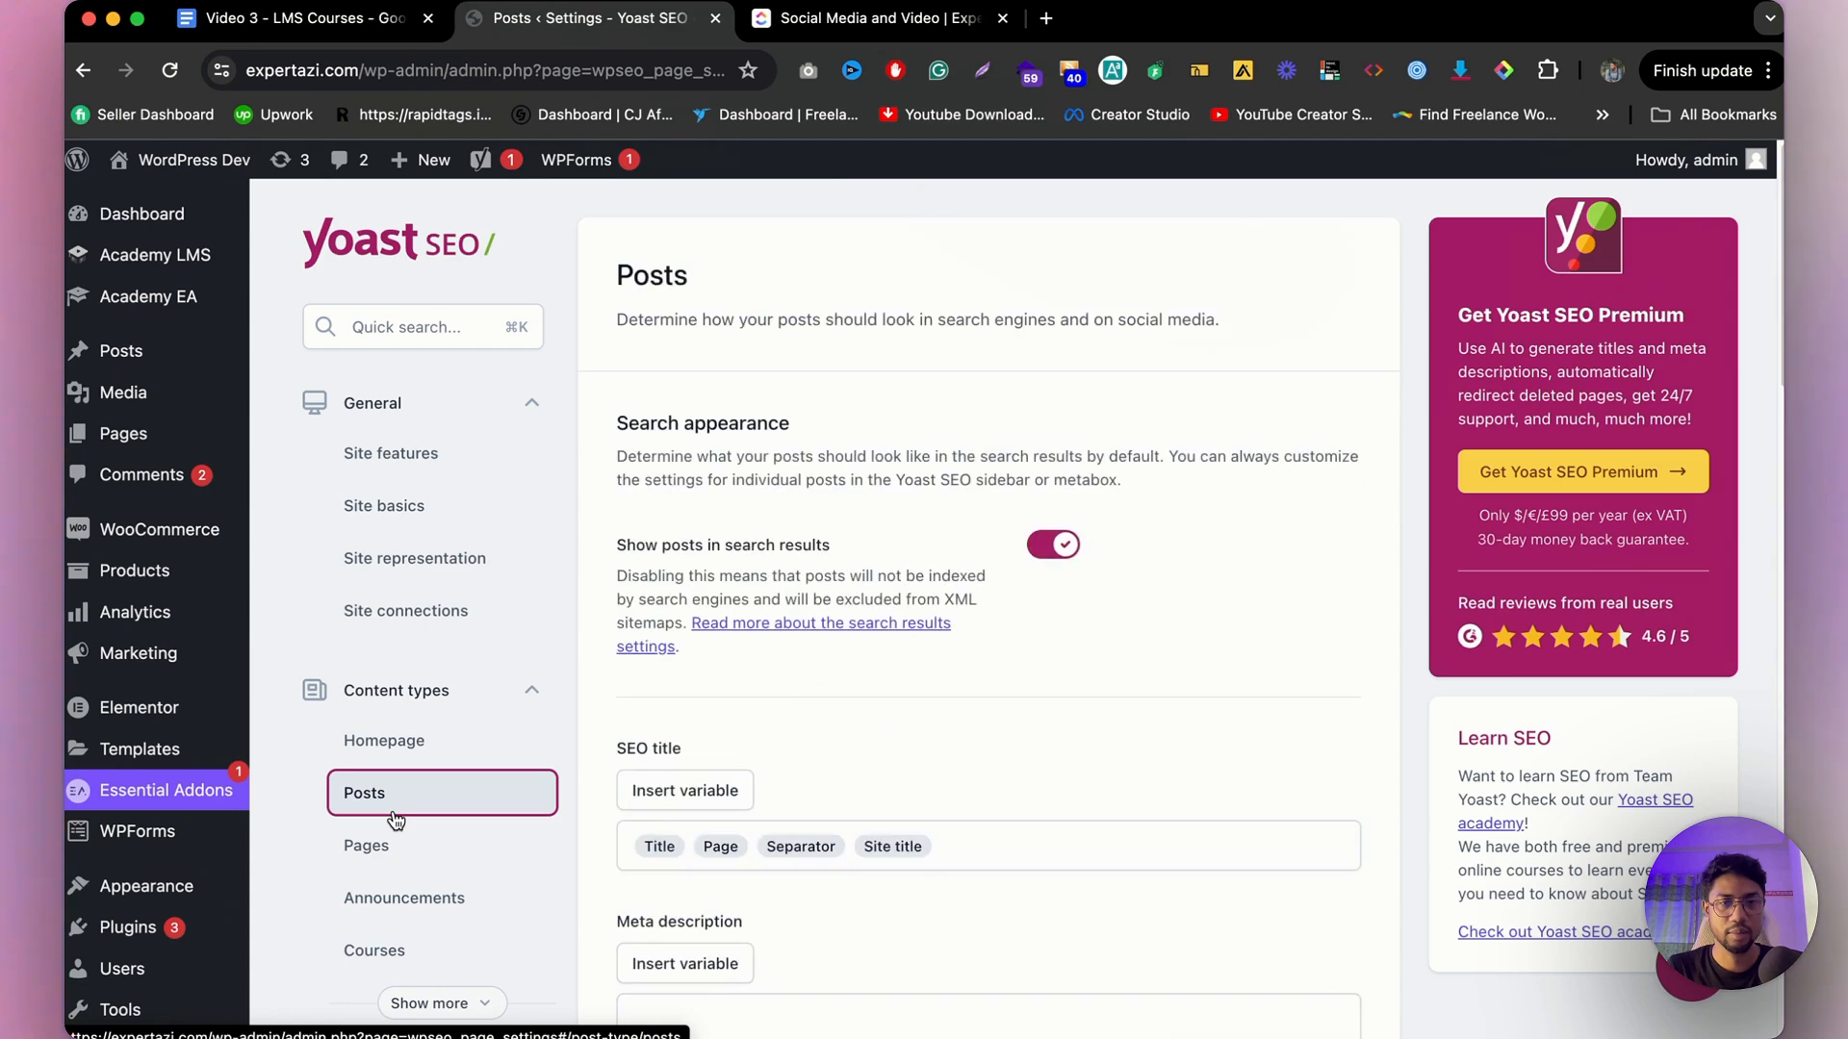
scroll(798, 702, down, 10)
scroll(817, 620, down, 9)
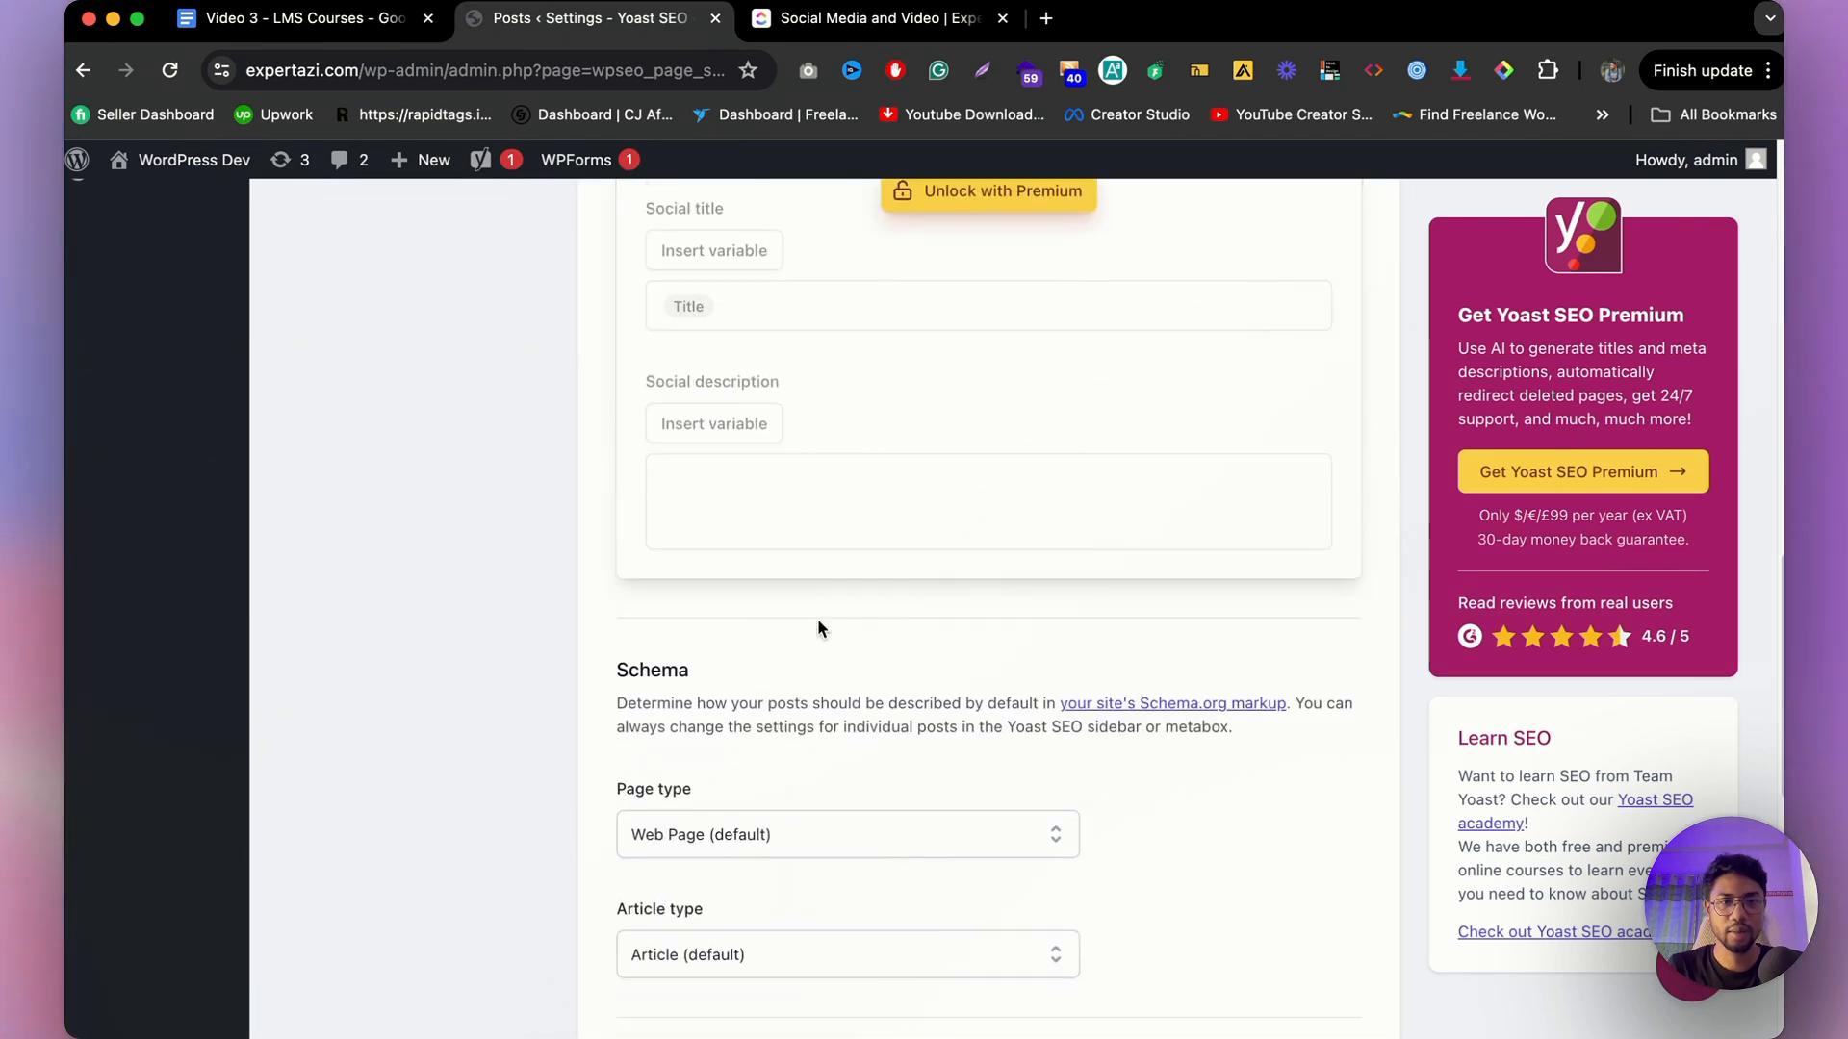
scroll(817, 621, up, 16)
Open the post "Many desktop publishing packages" from the list of all posts for editing in a new browser tab.
mouse_move(120, 350)
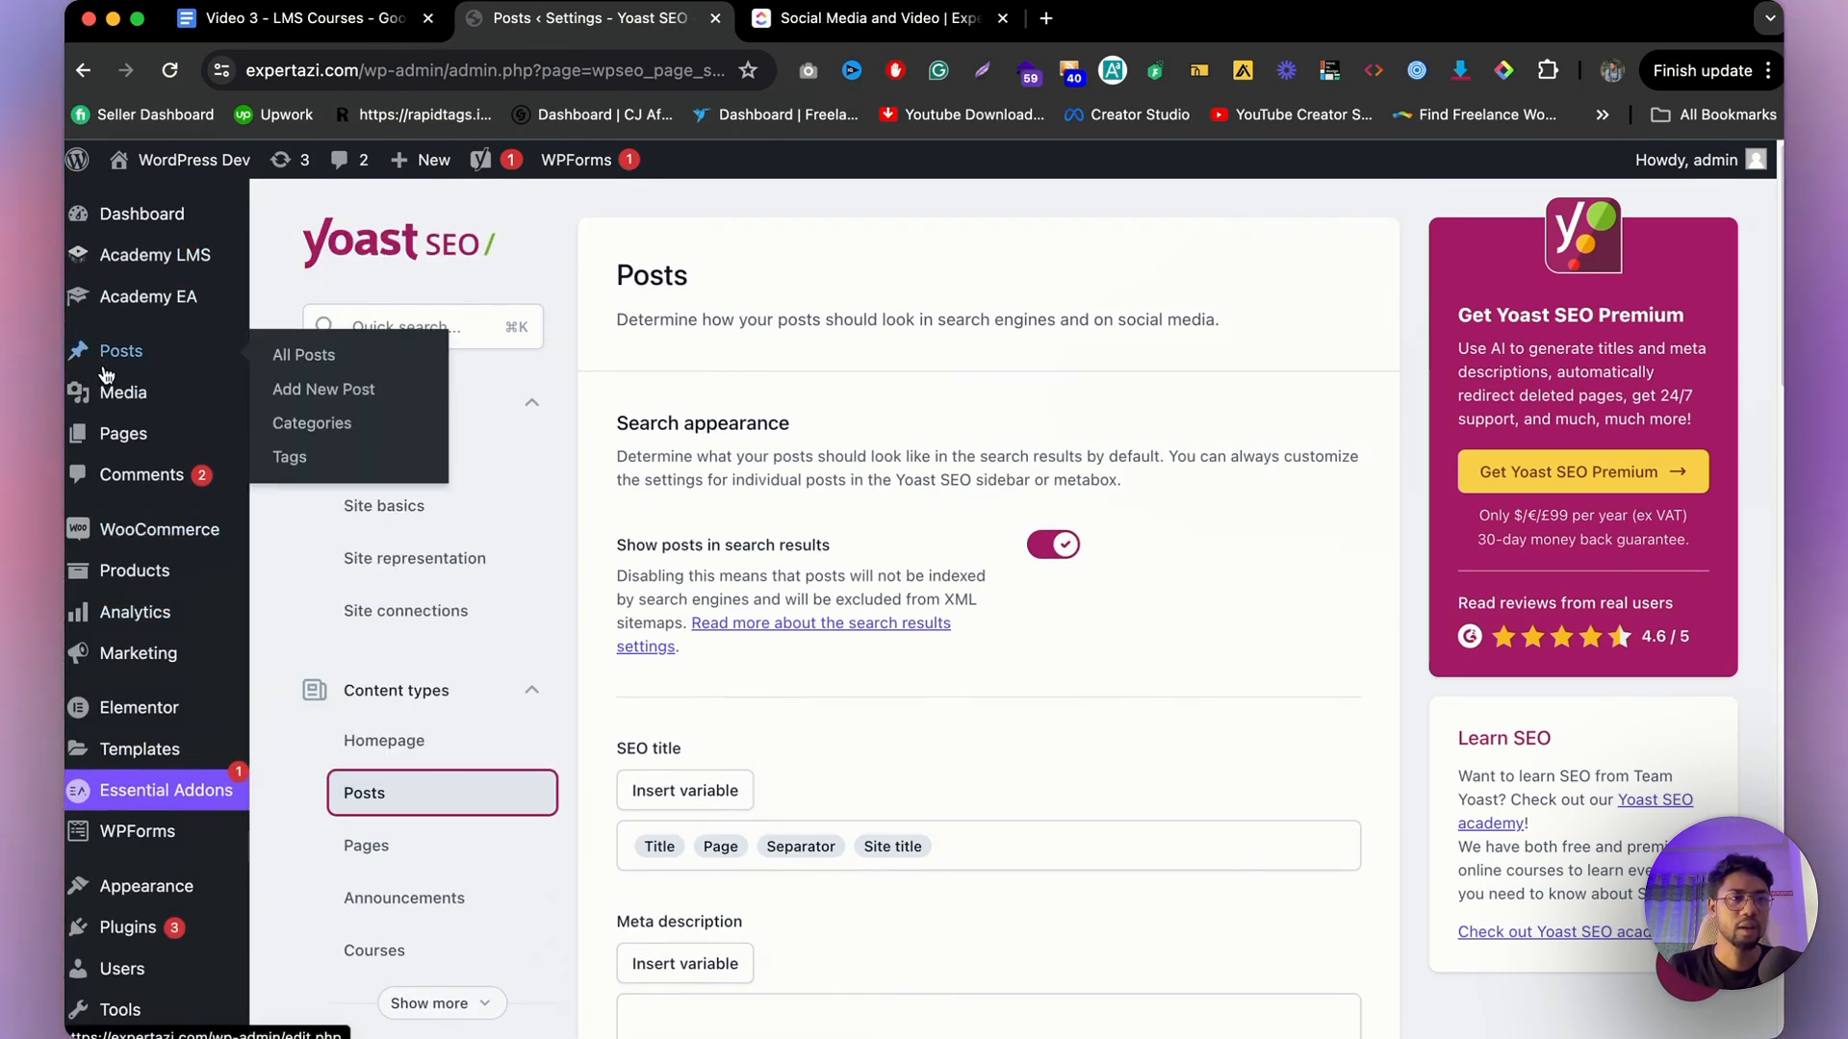
click(278, 358)
scroll(582, 643, down, 5)
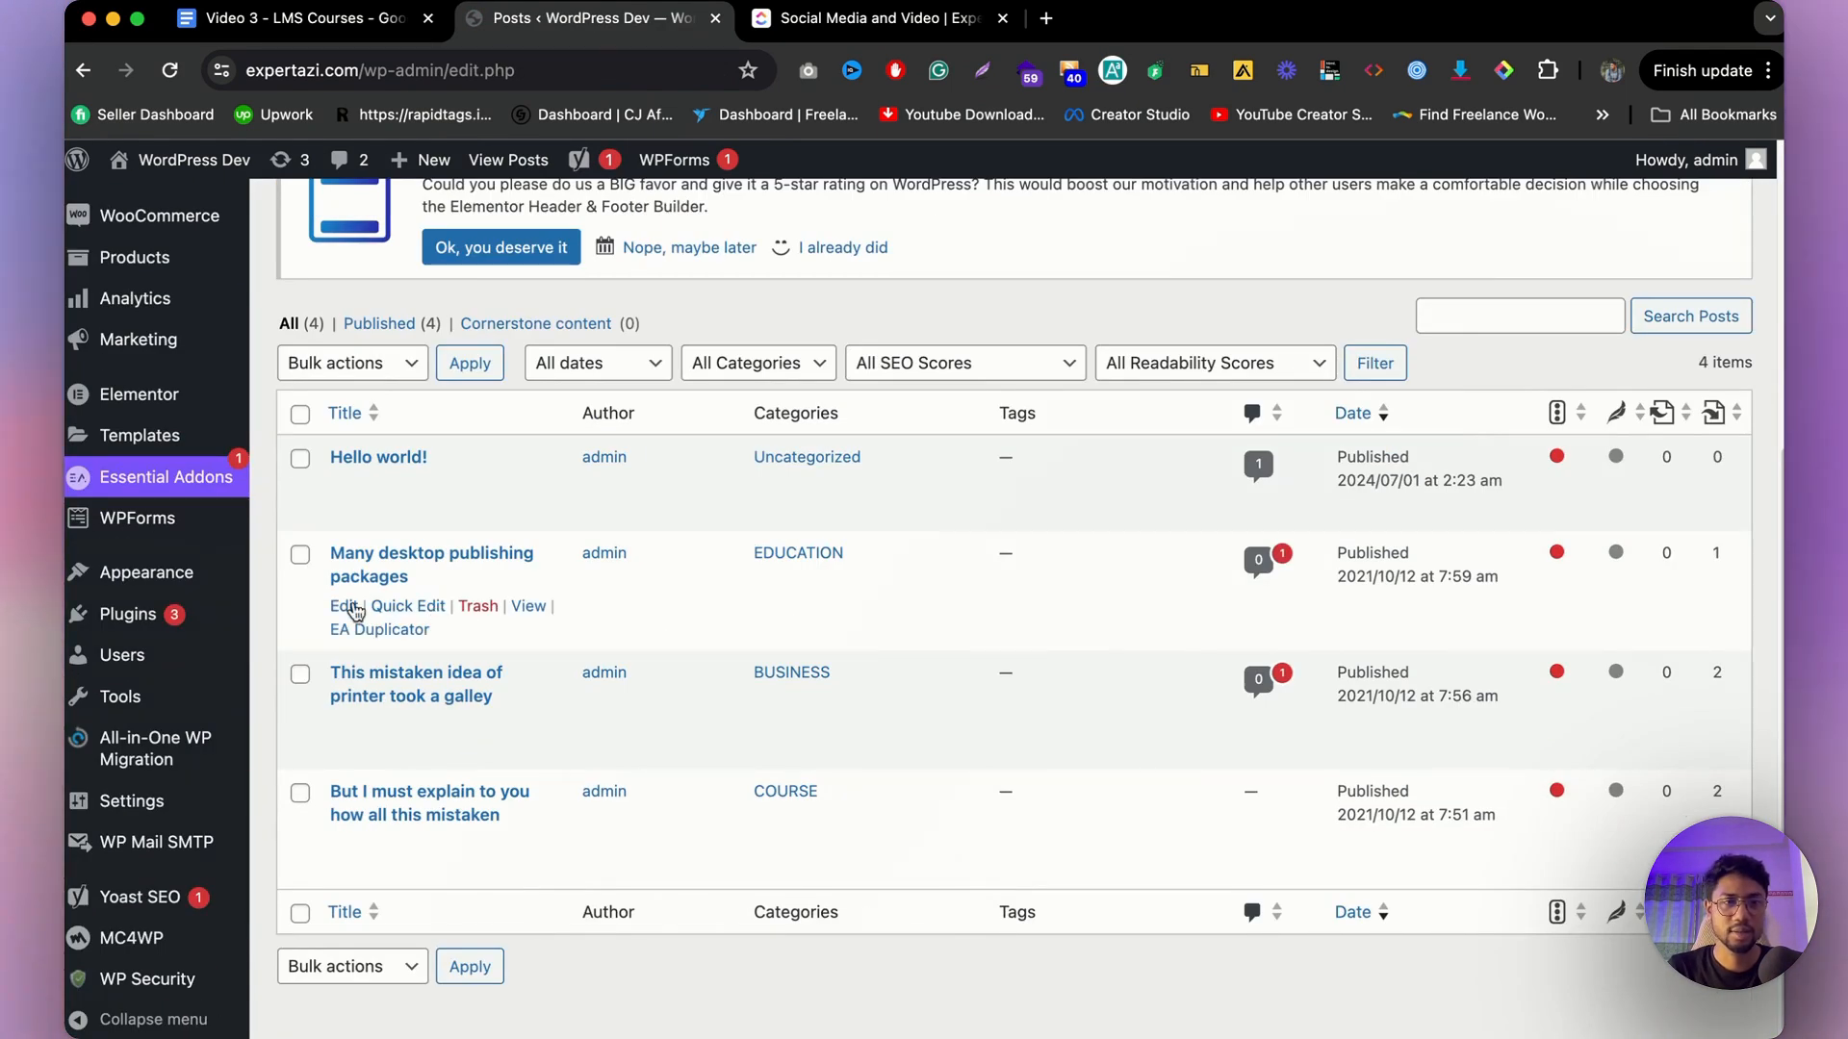
right_click(355, 611)
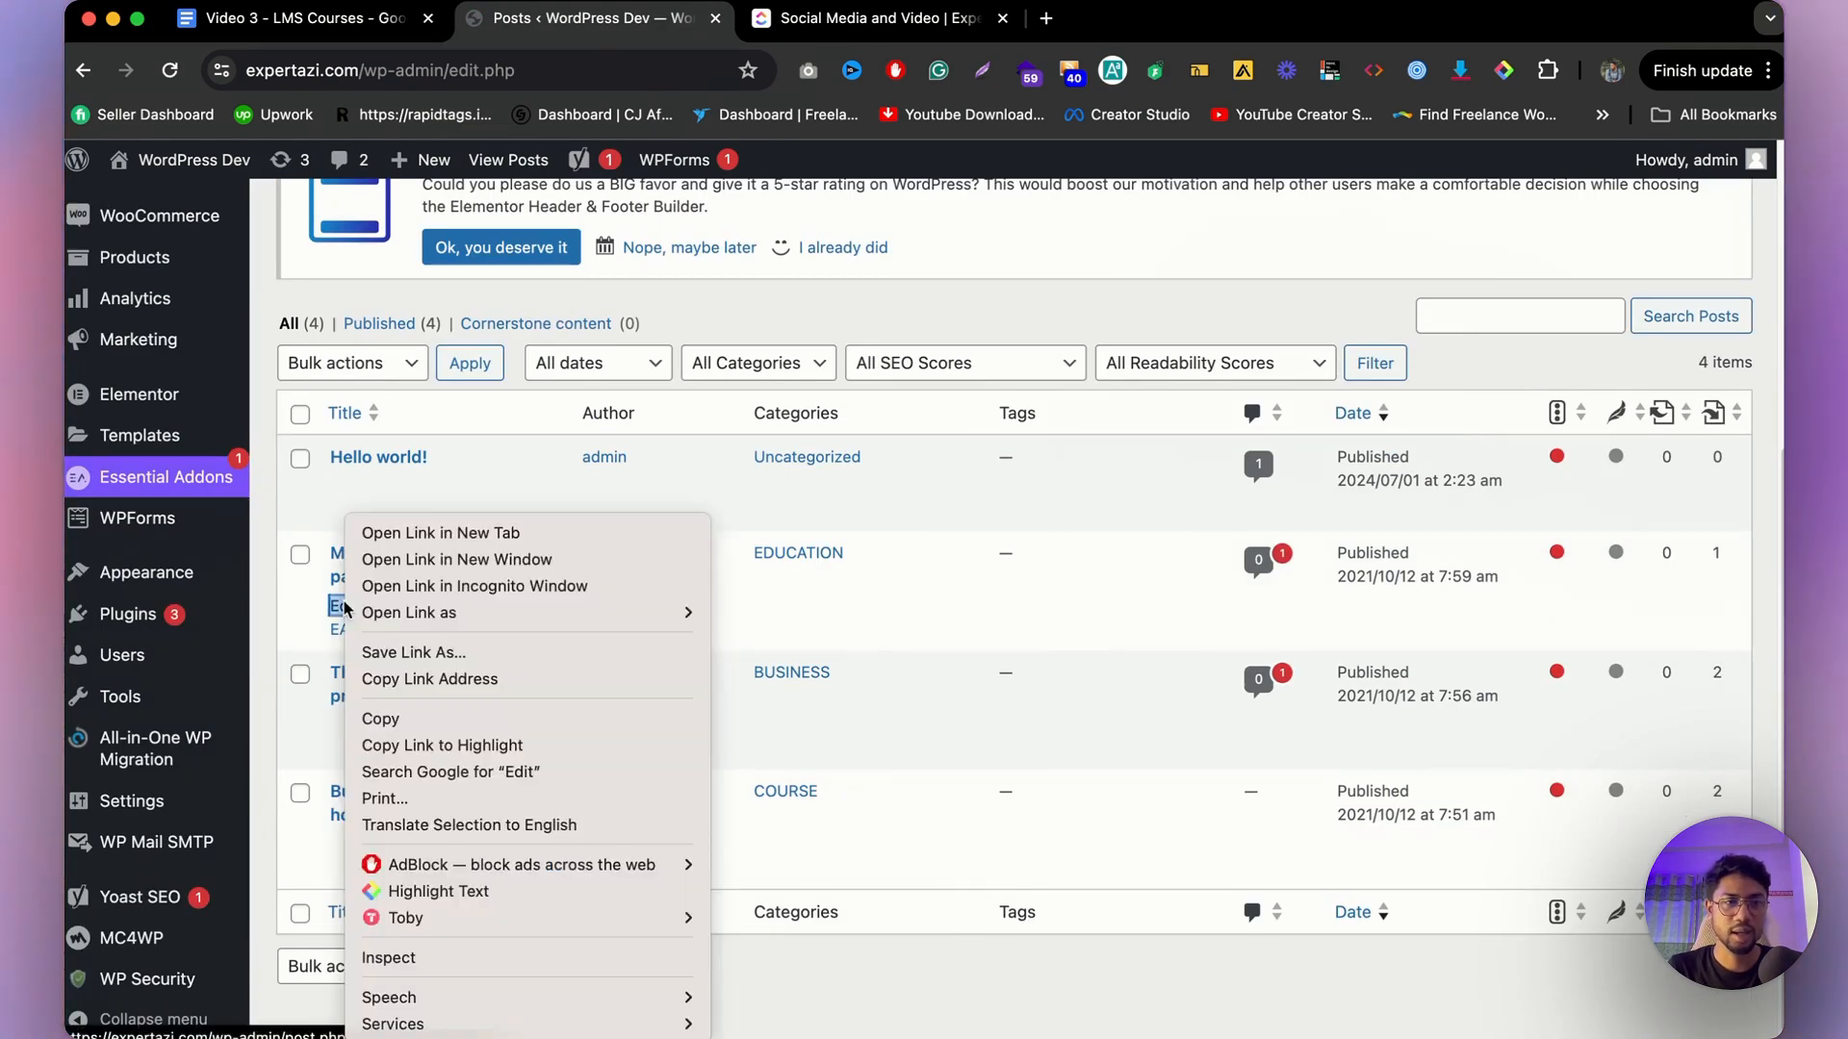
click(423, 528)
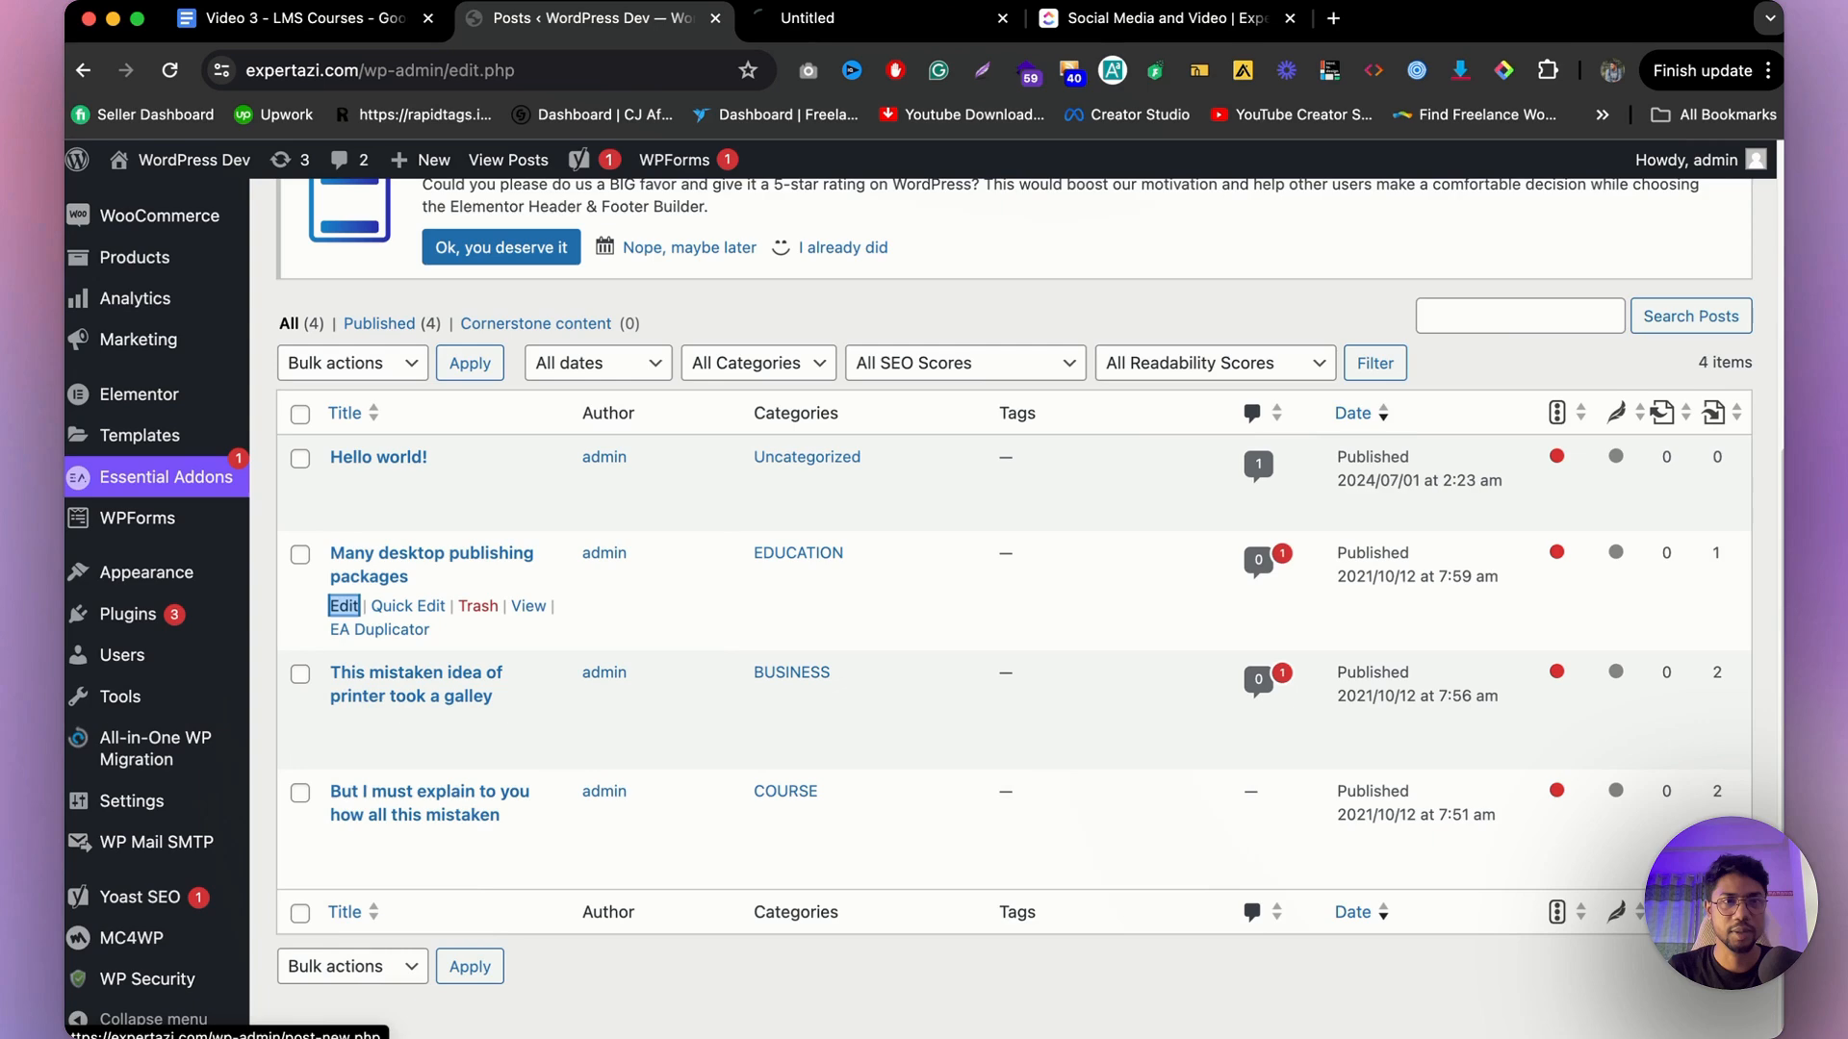
click(931, 23)
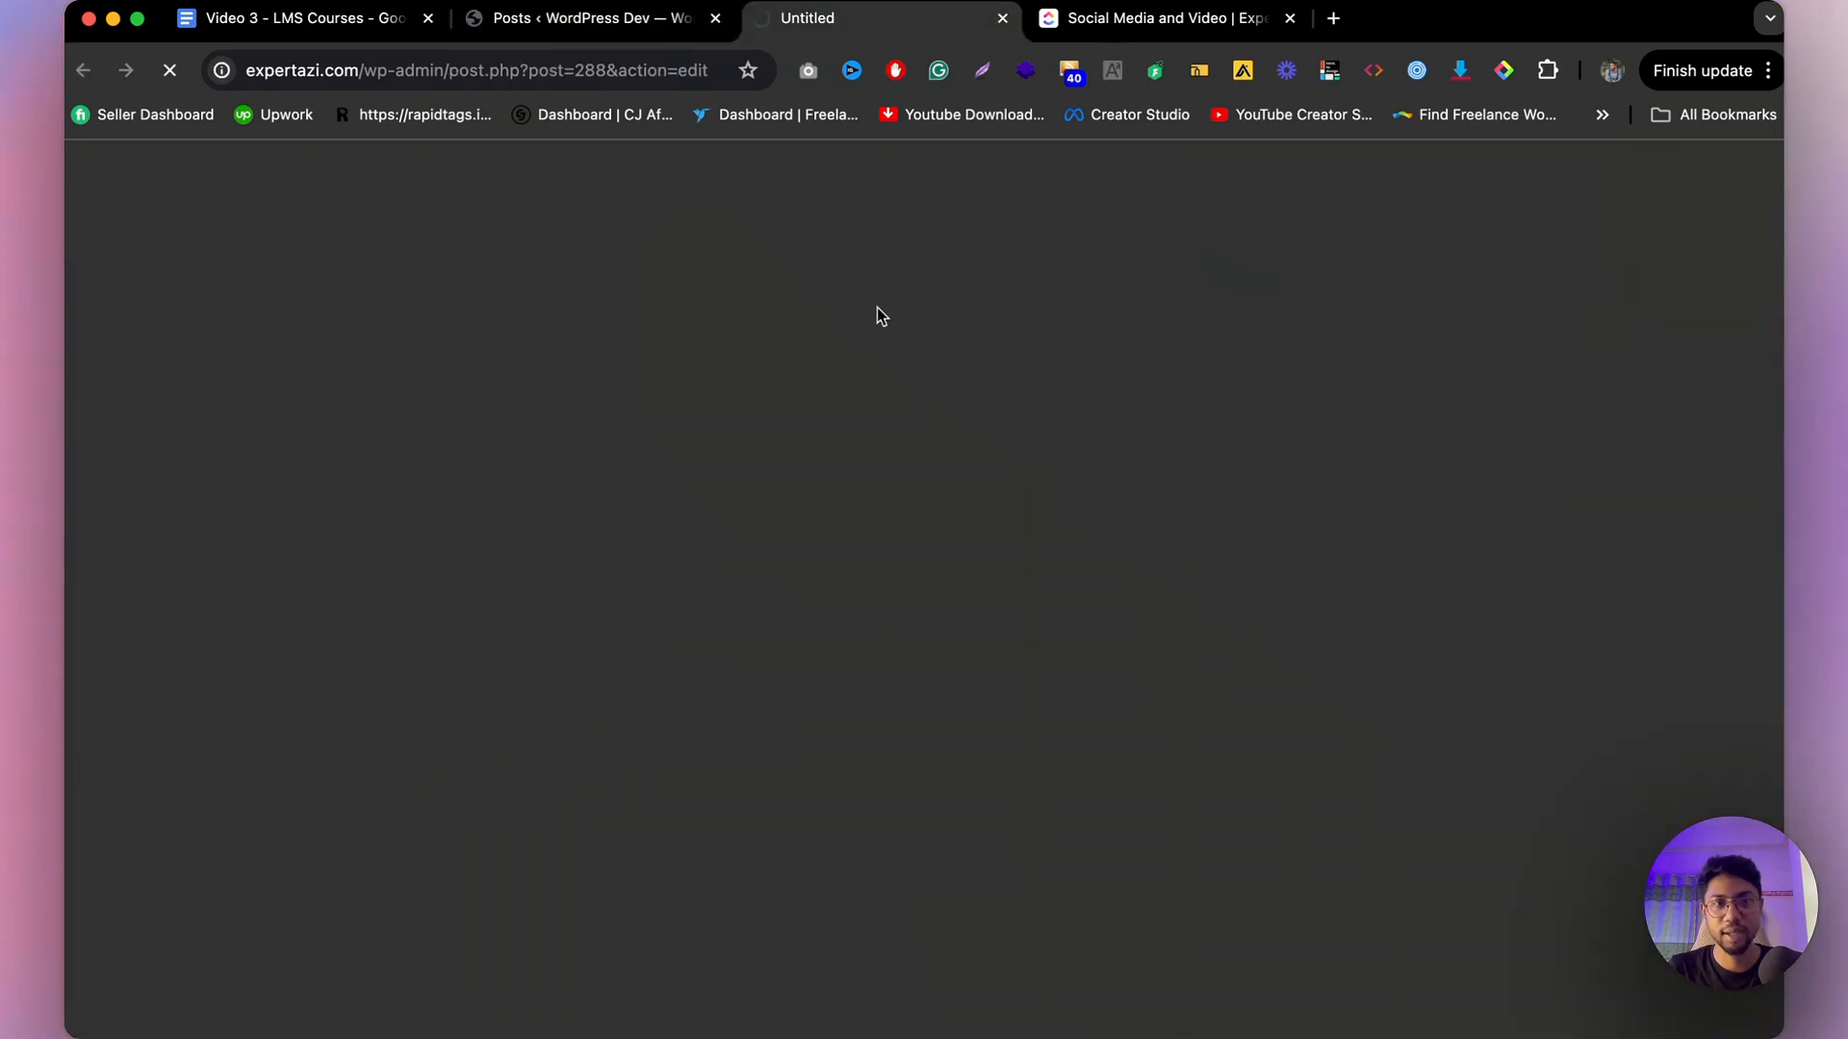
Compare the posts list with the editor of "Many desktop publishing packages", examining its Yoast SEO section and selecting its body paragraph.
click(624, 27)
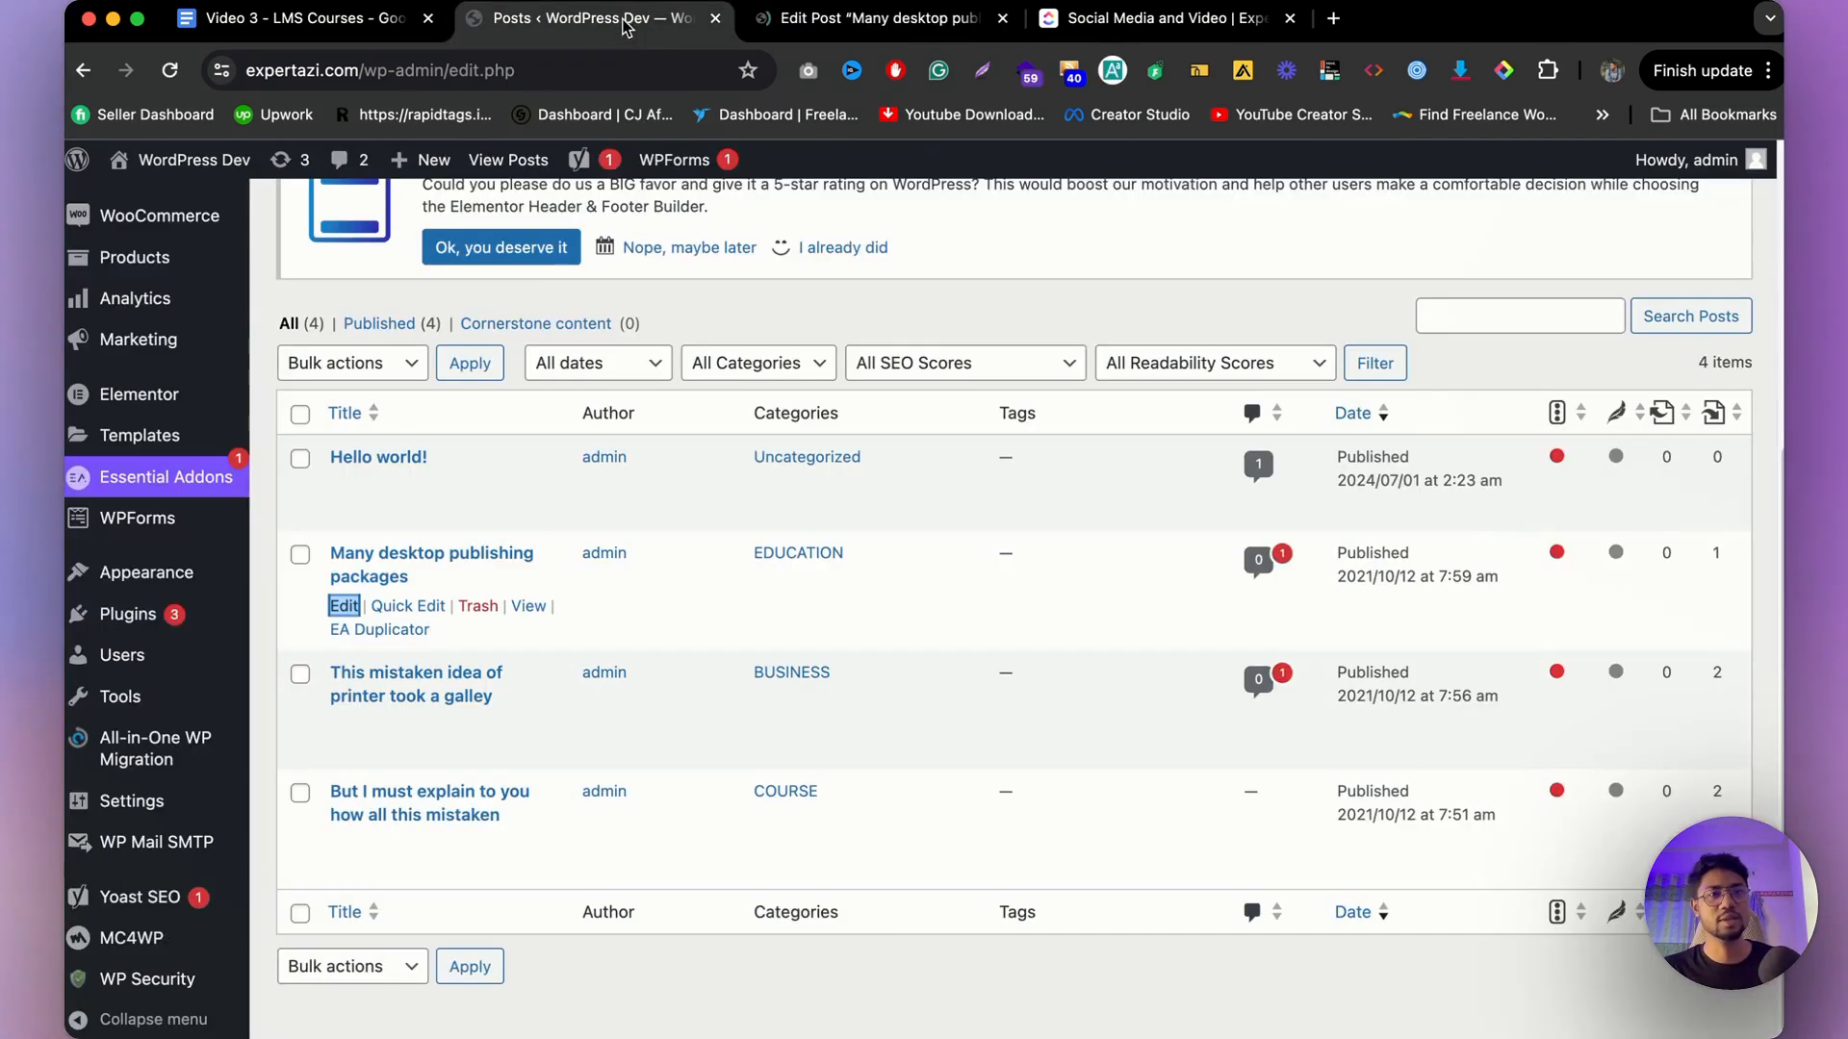
click(841, 23)
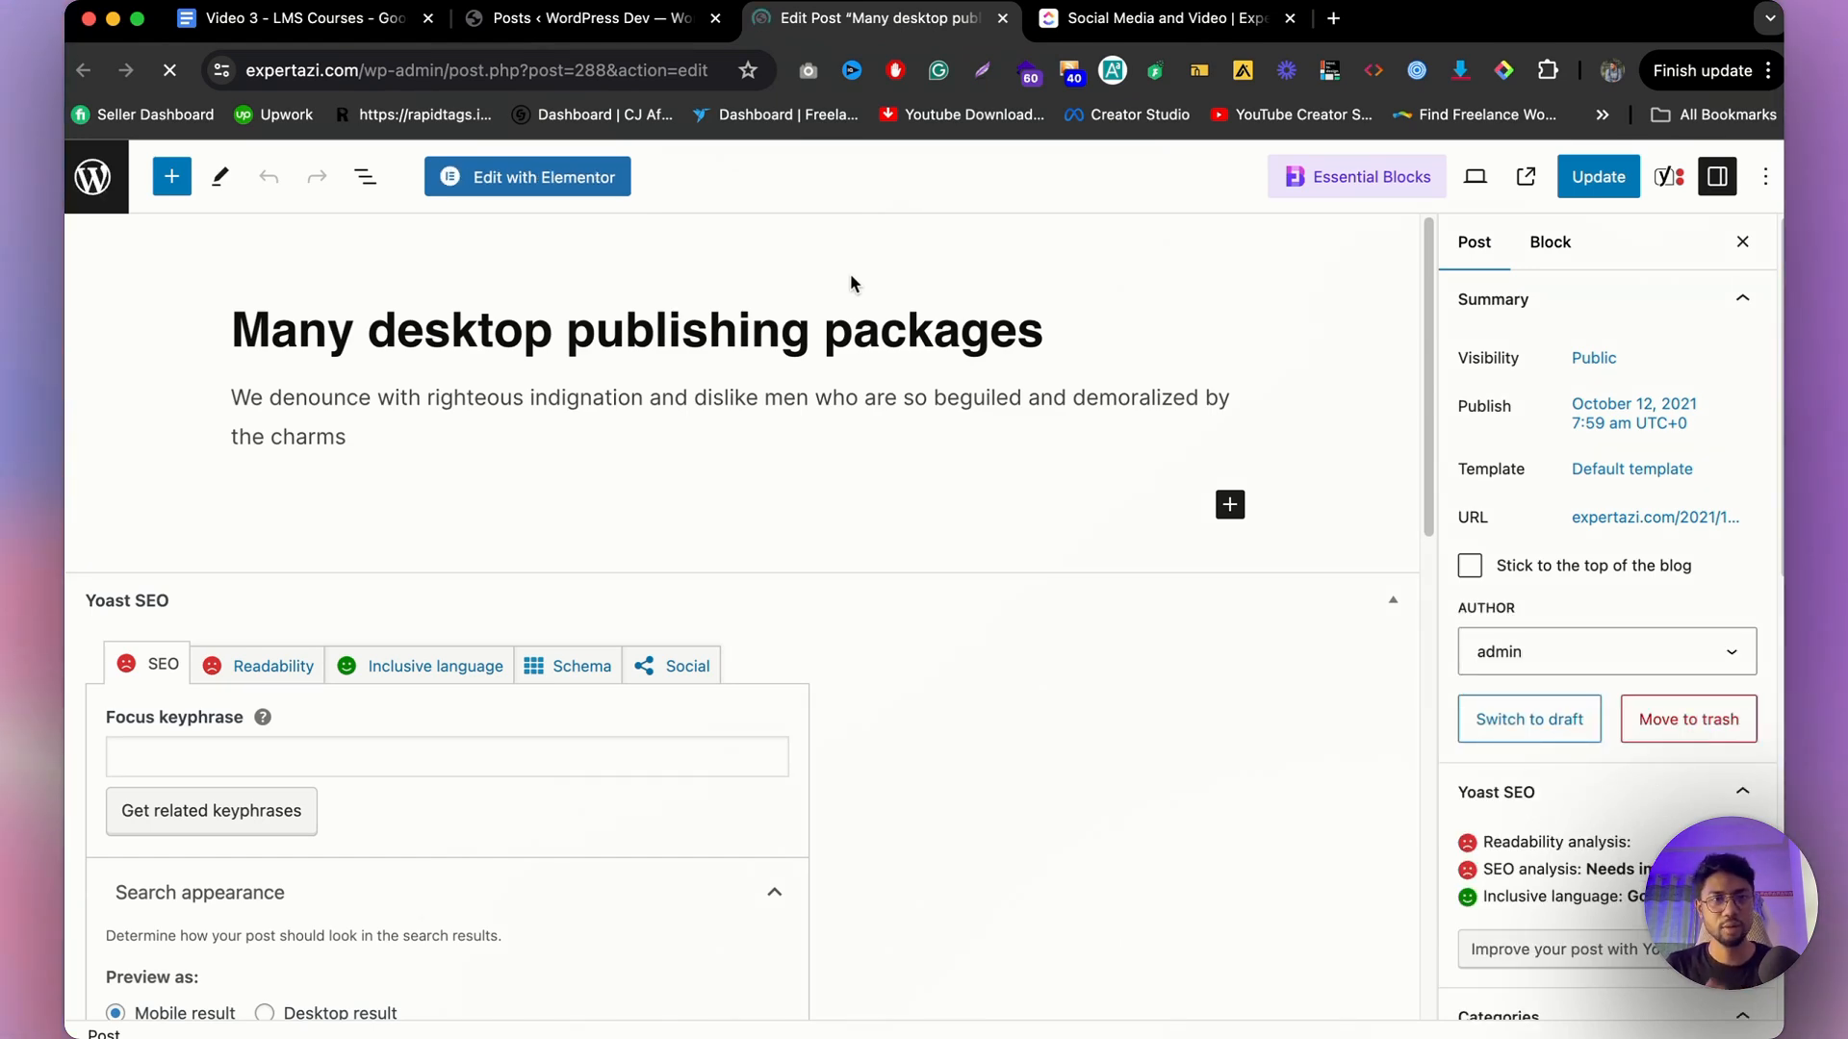
click(516, 29)
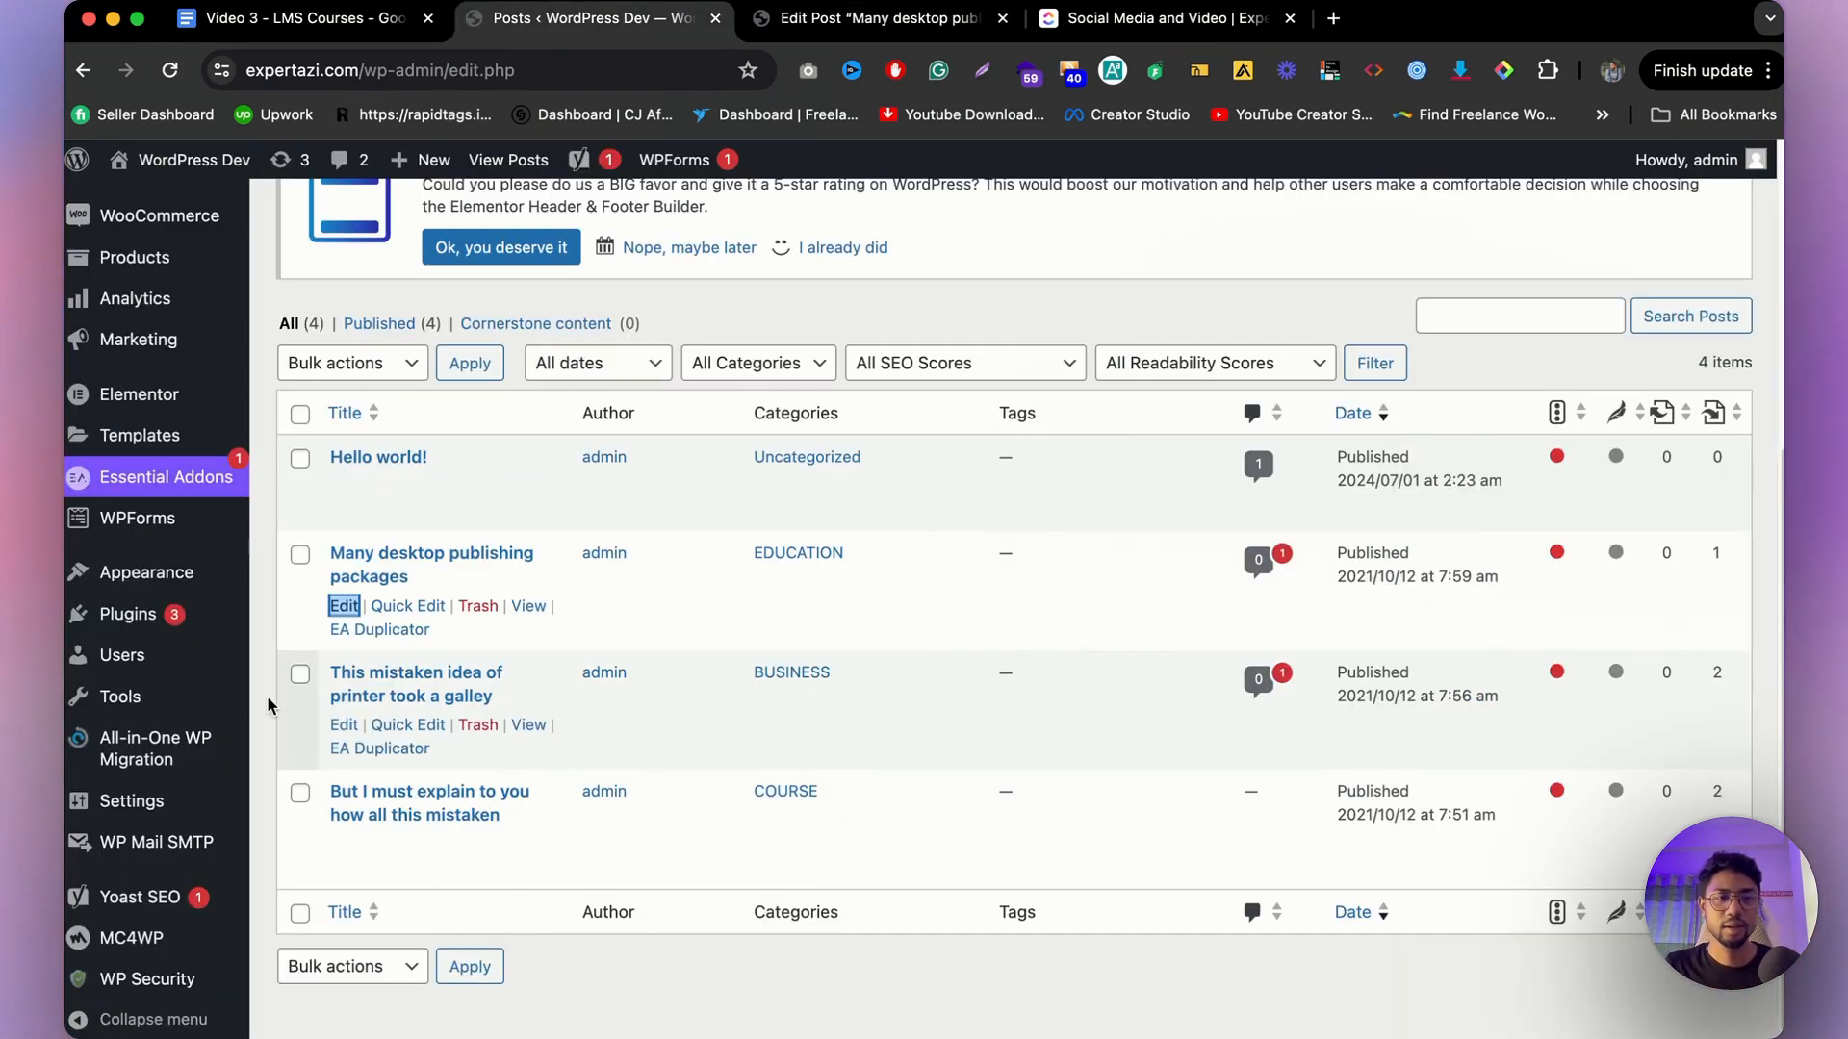
click(866, 22)
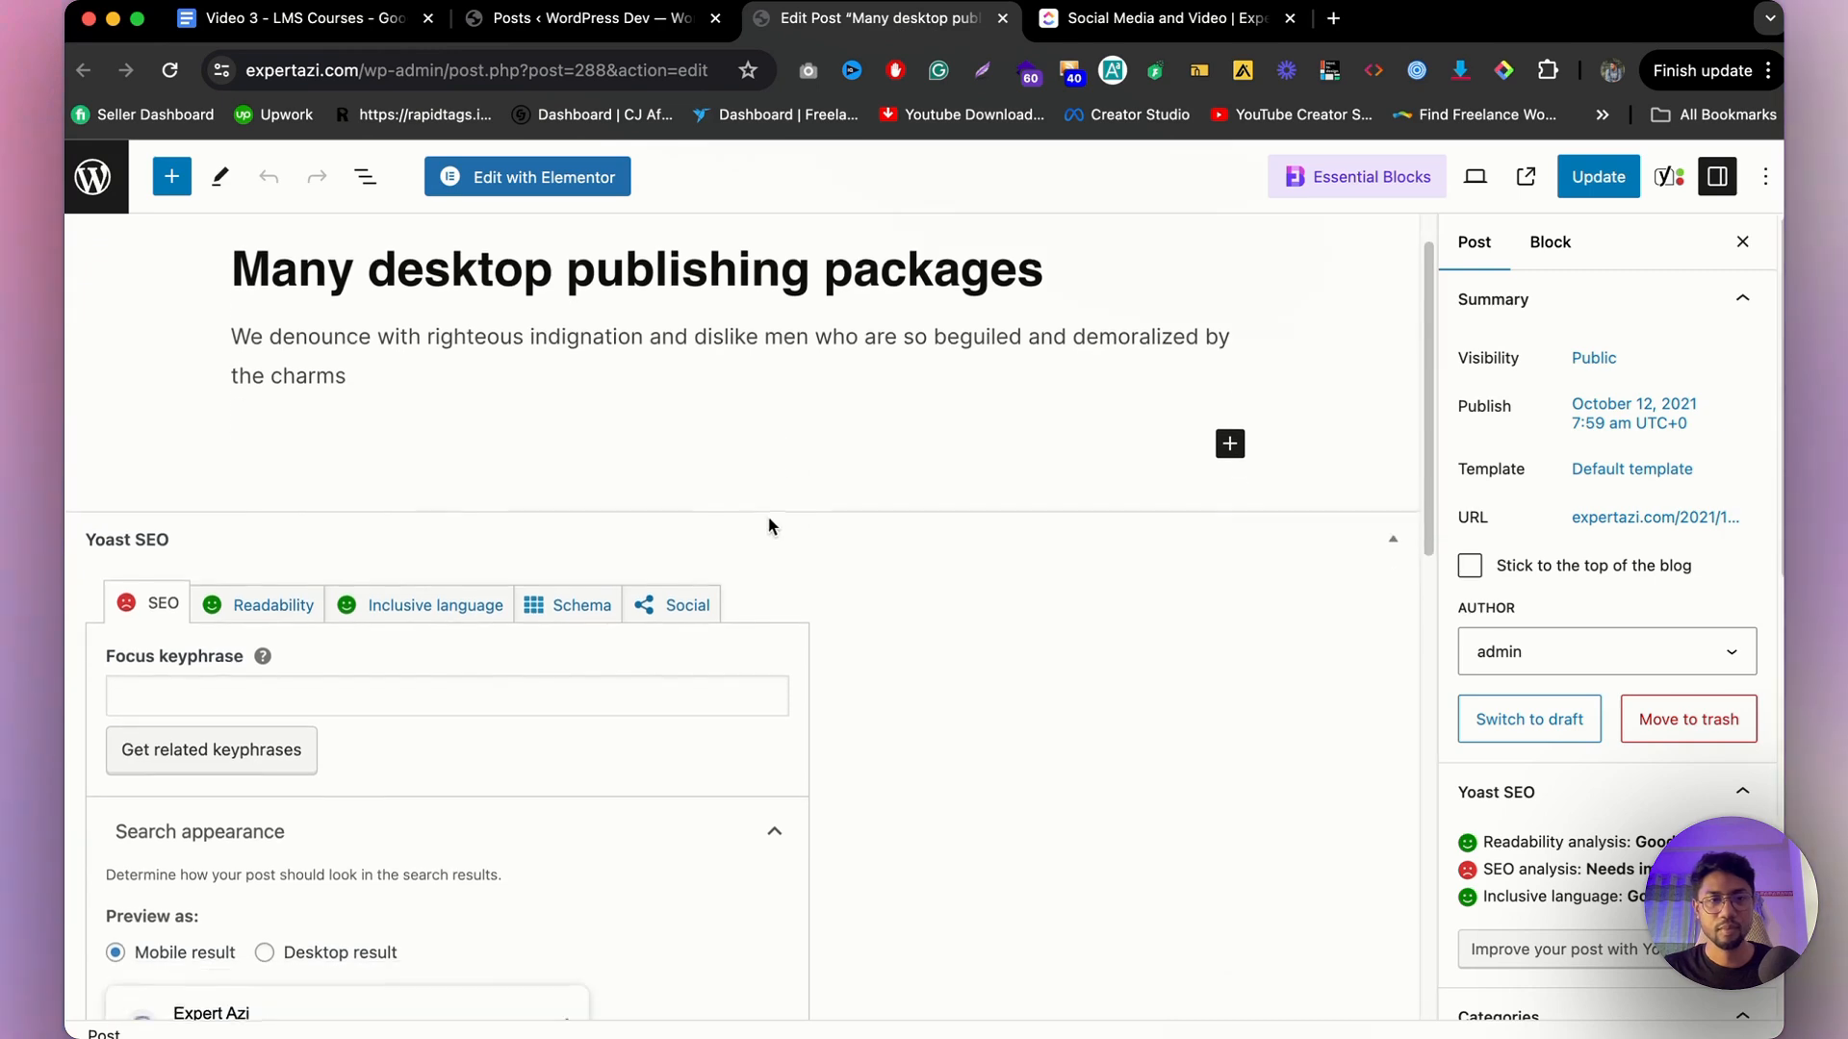
scroll(779, 385, up, 1)
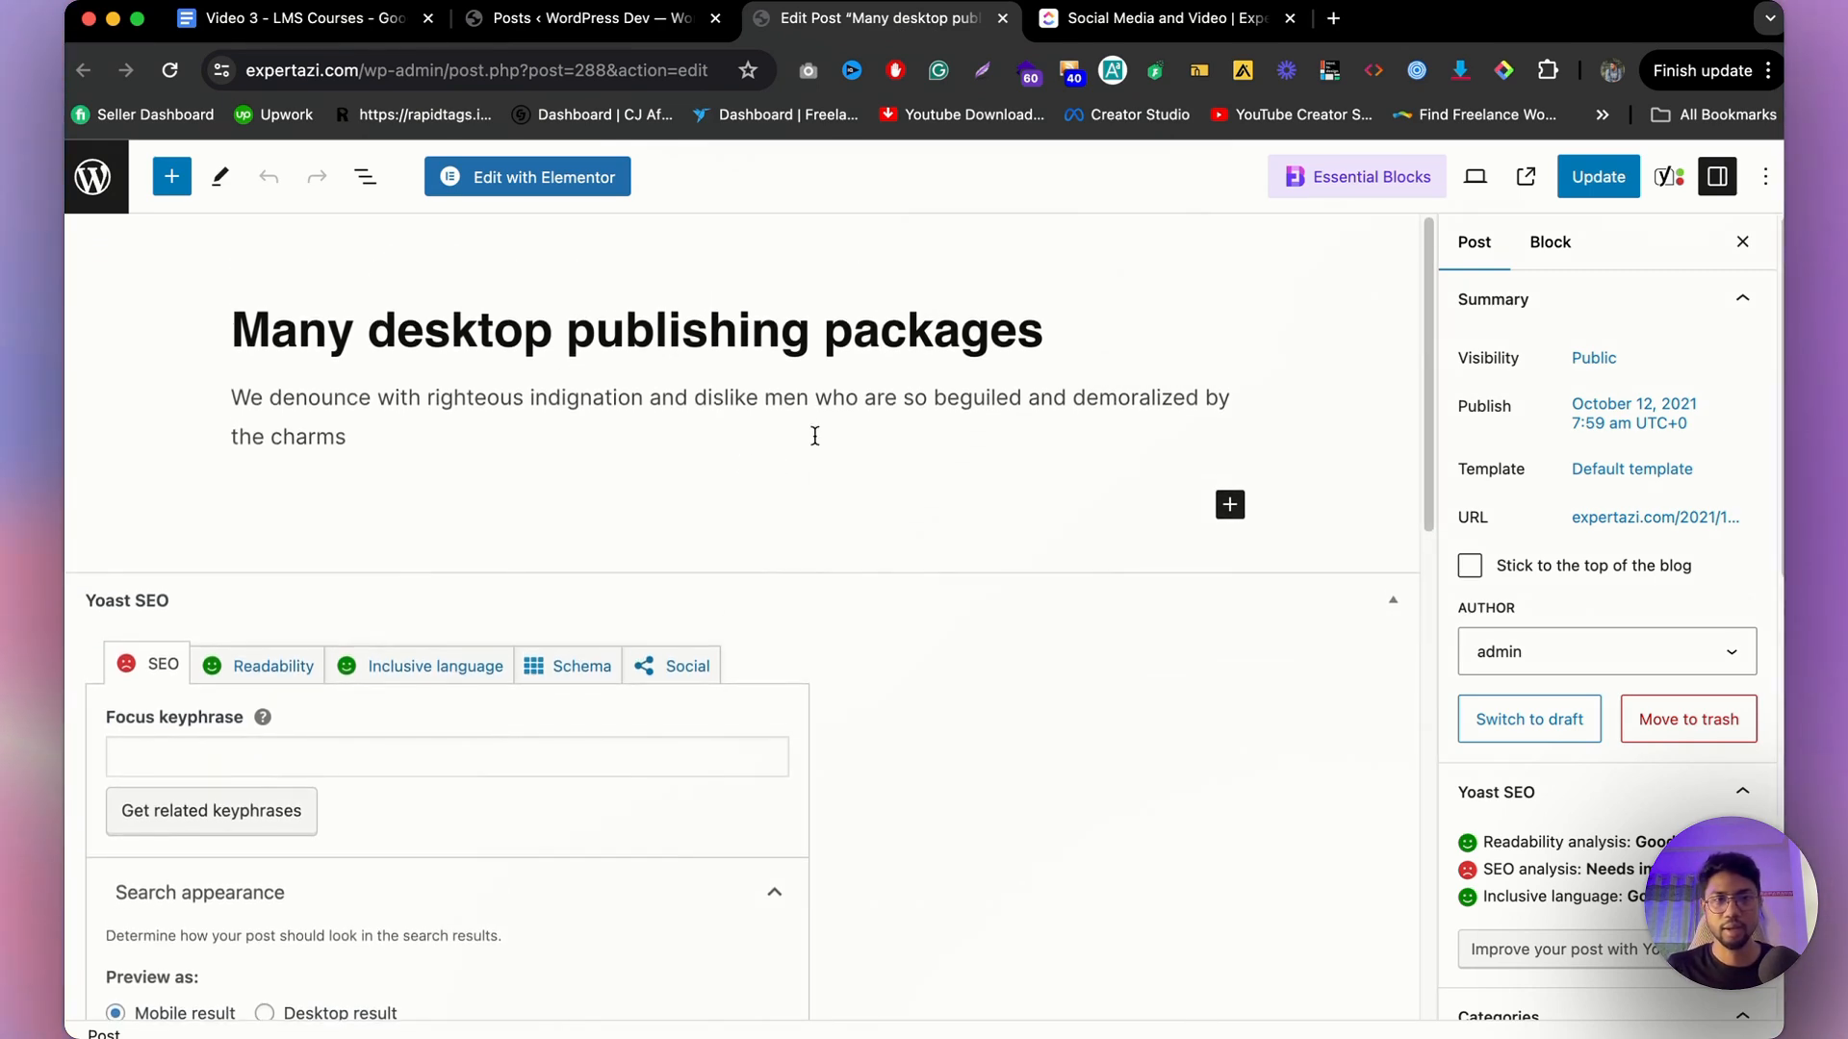
triple_click(612, 405)
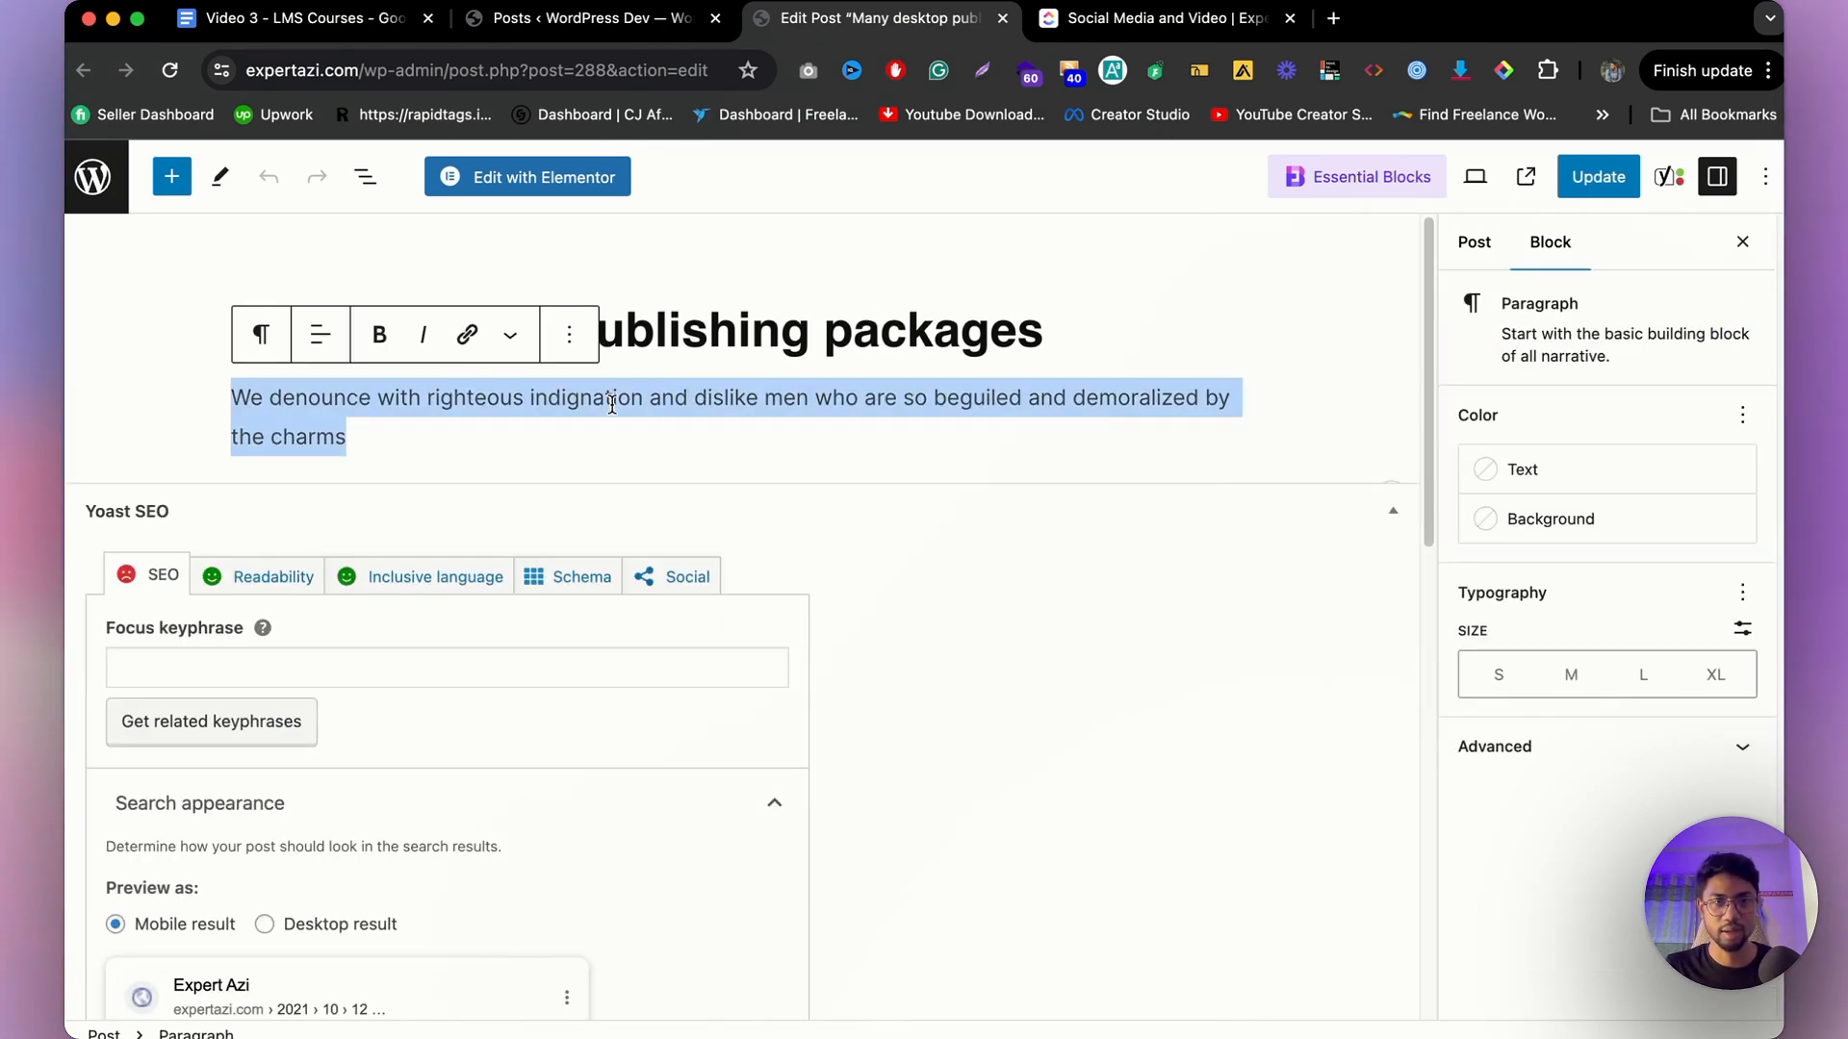
Open the Yoast SEO sidebar for the post and look through its keyphrase and analysis sections.
triple_click(794, 319)
click(580, 409)
scroll(618, 465, down, 1)
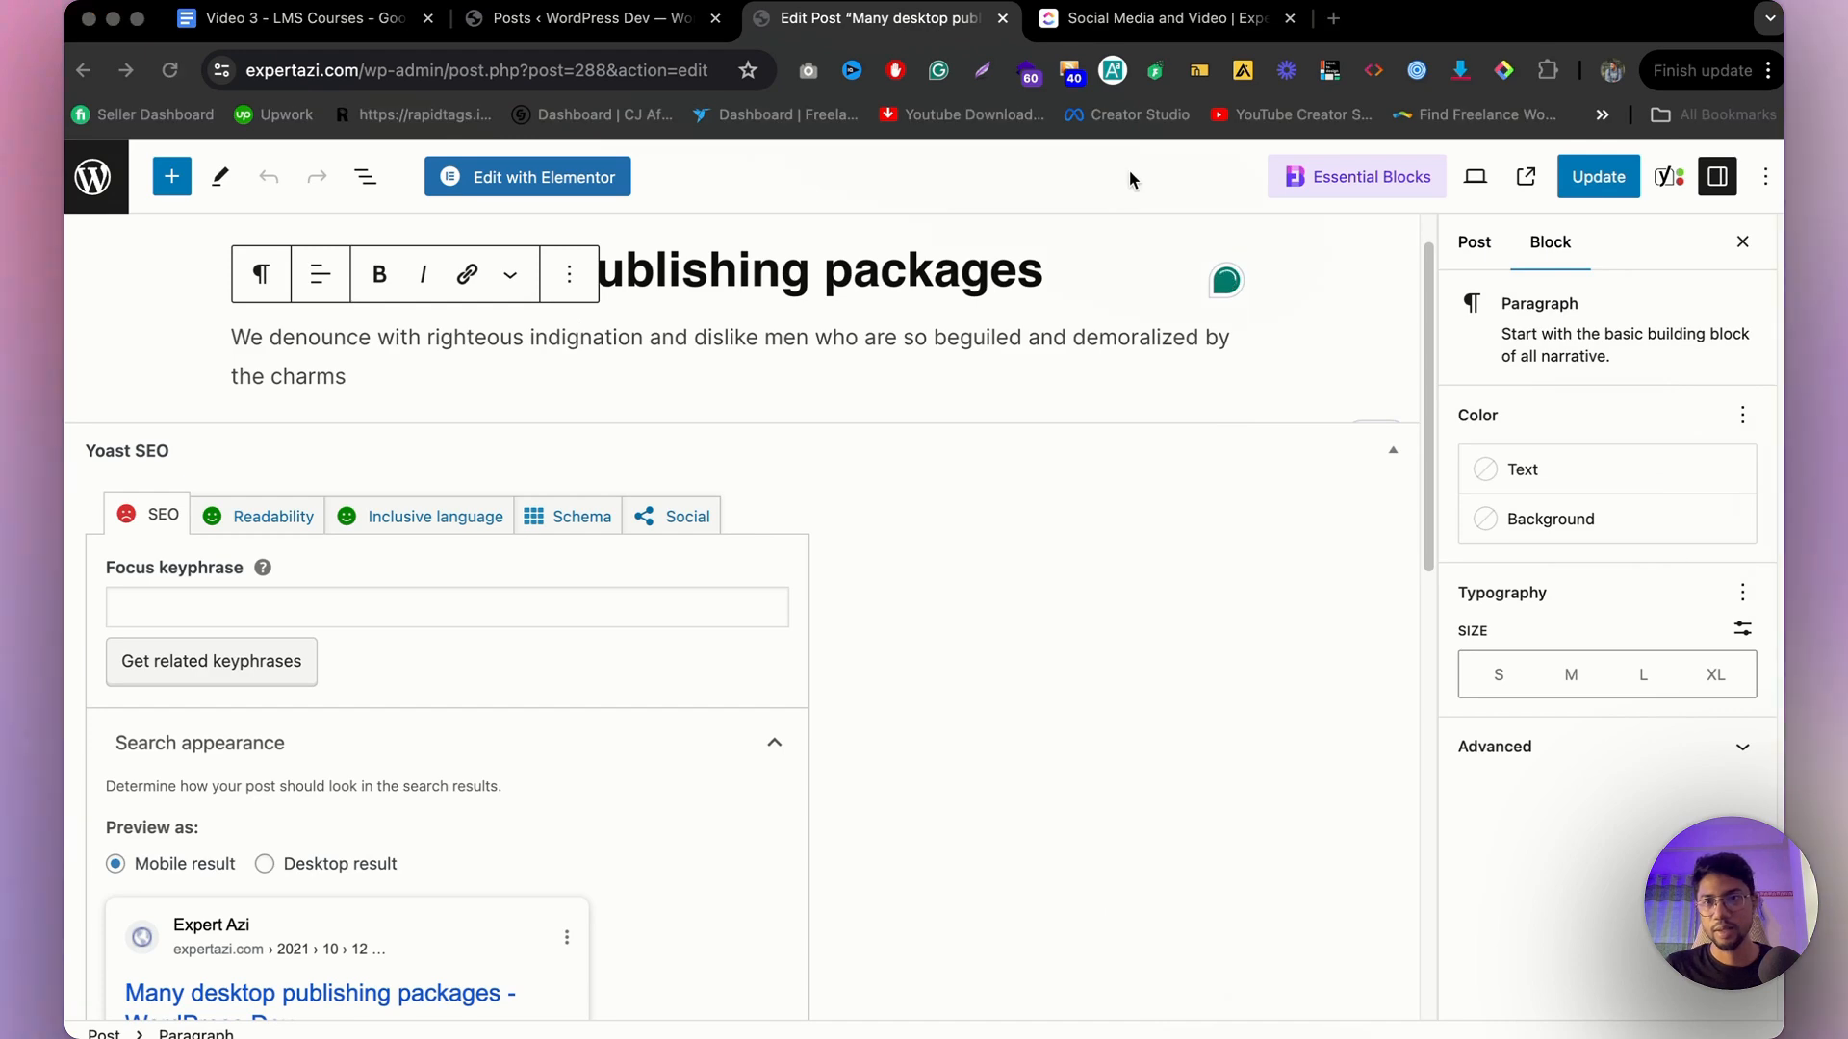
click(1669, 181)
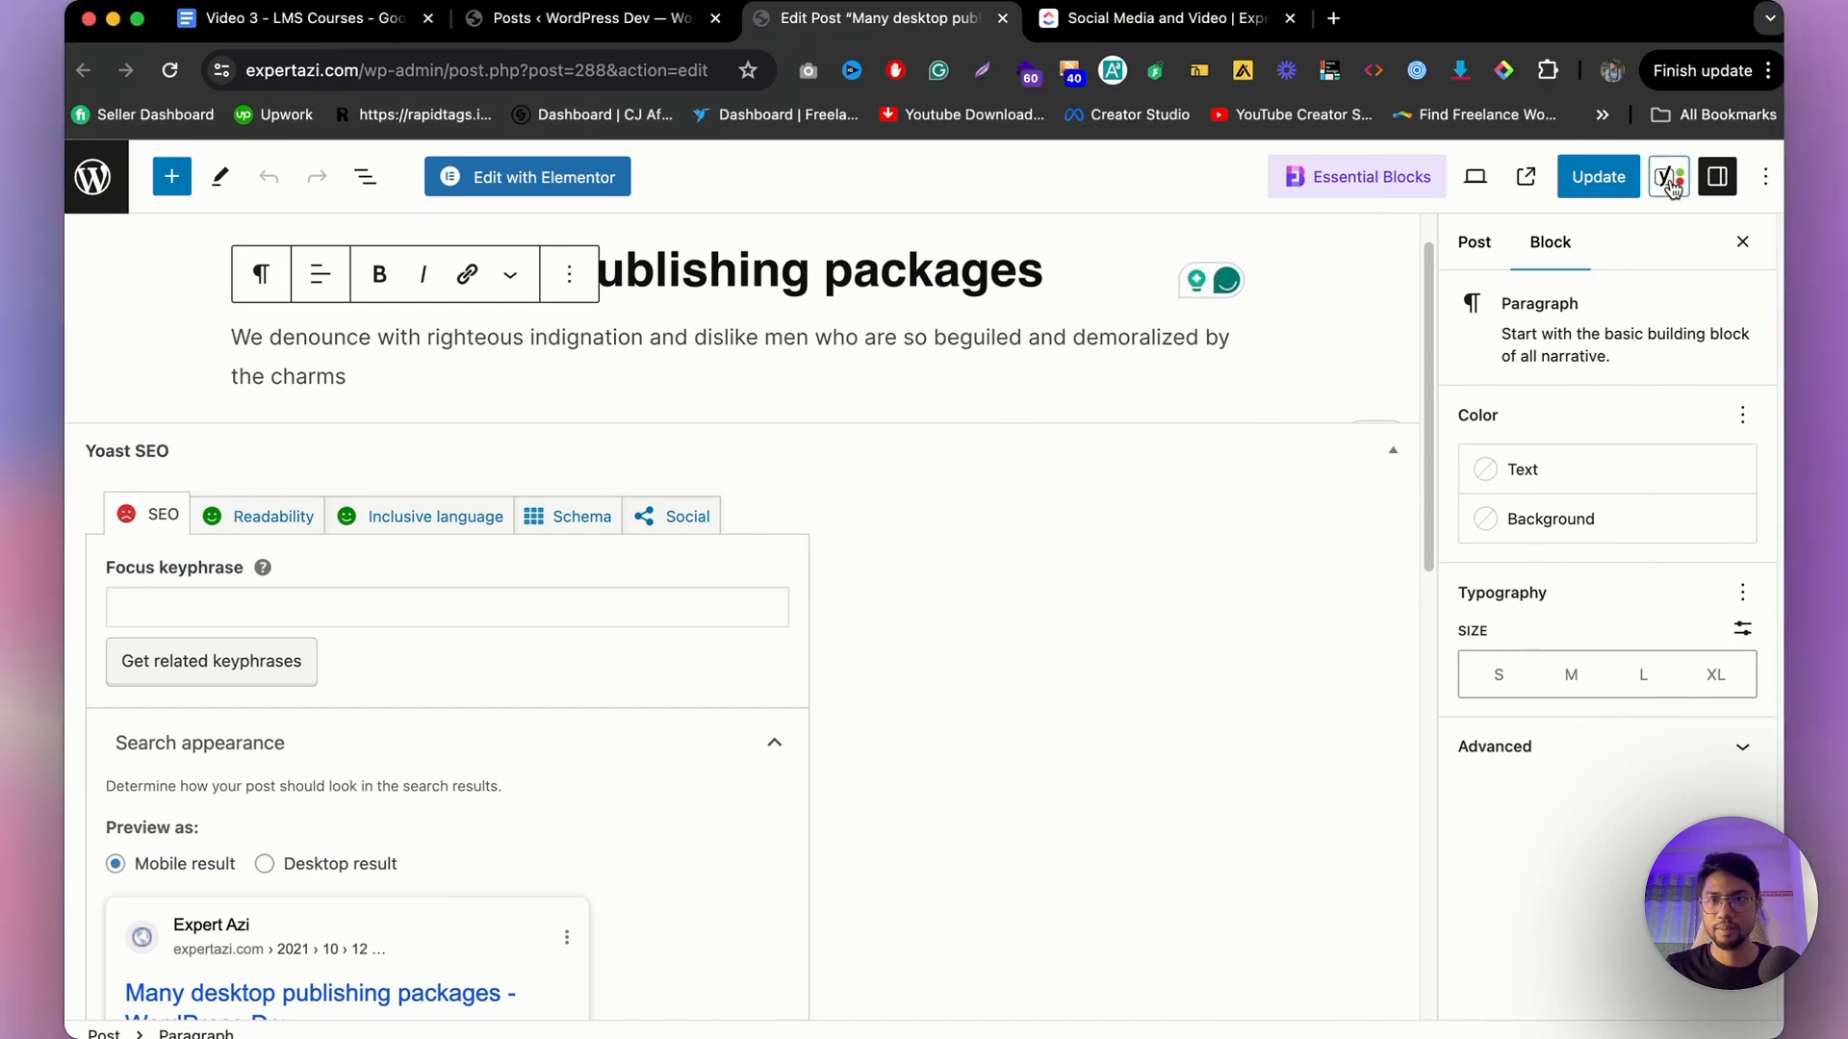
click(1670, 178)
click(1669, 178)
click(1670, 178)
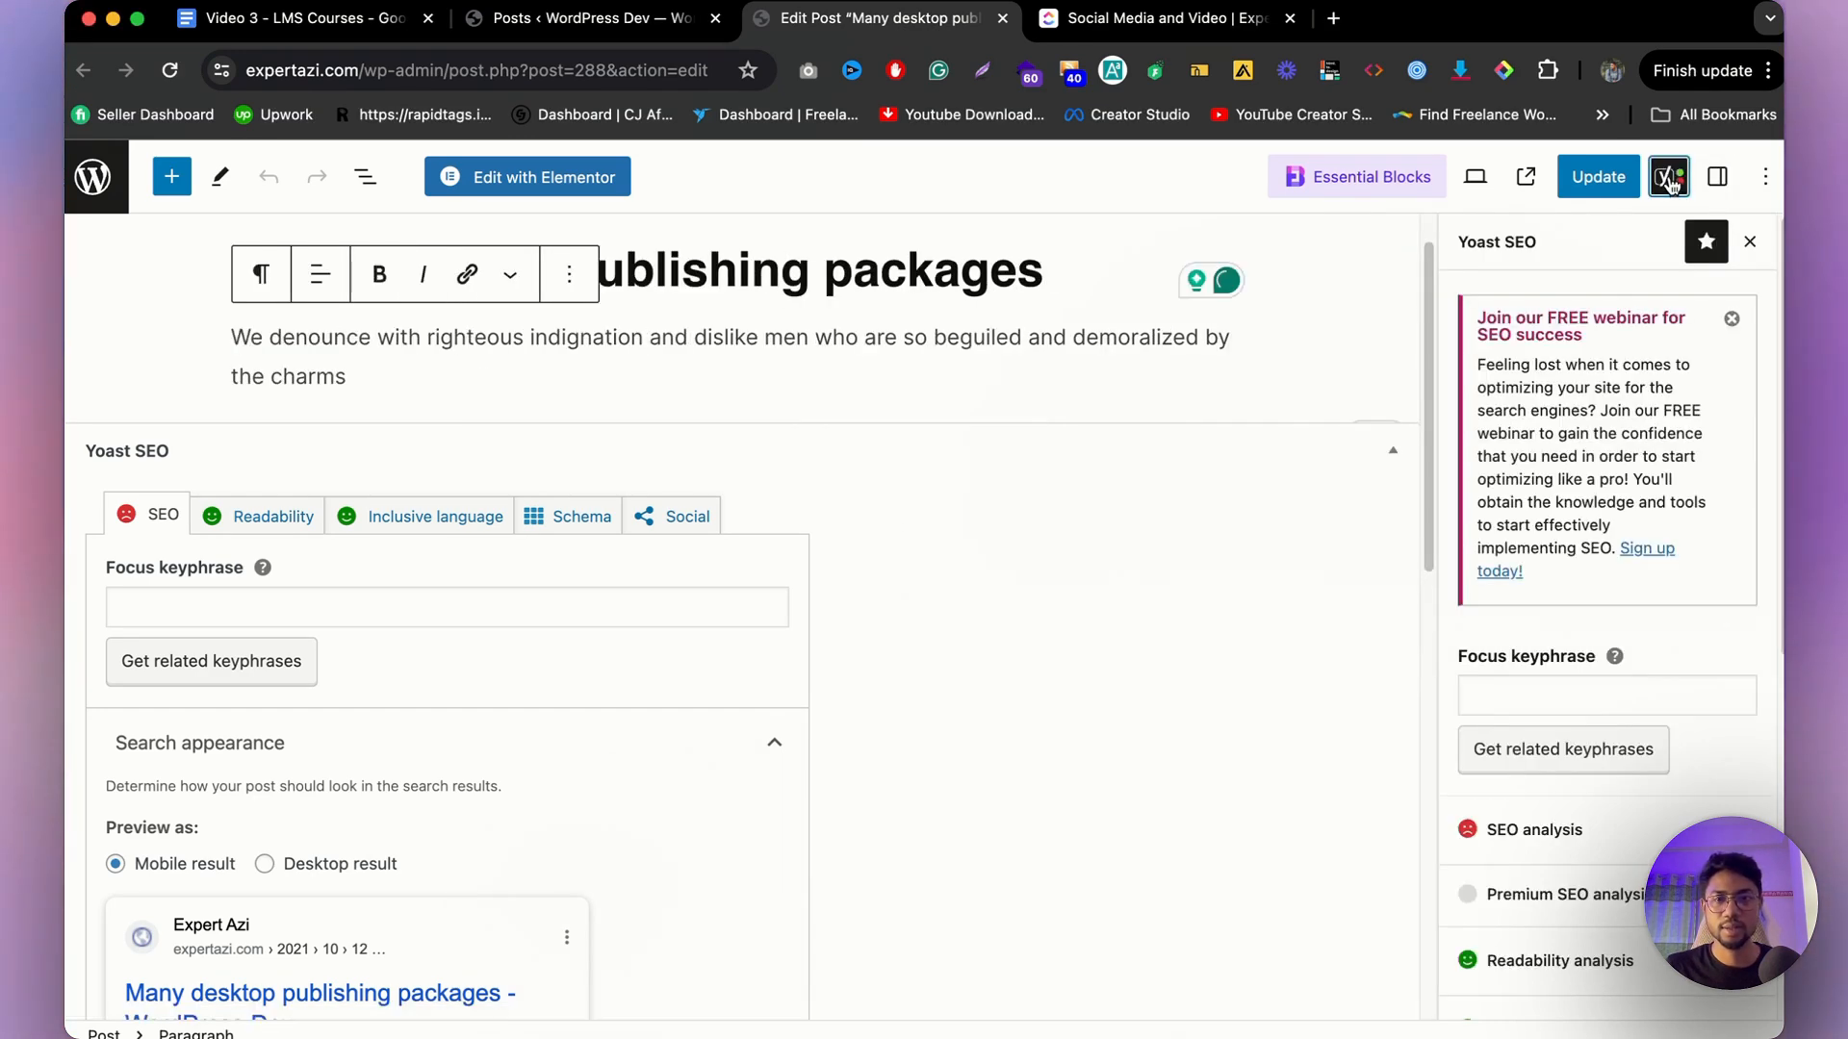
scroll(1616, 635, down, 5)
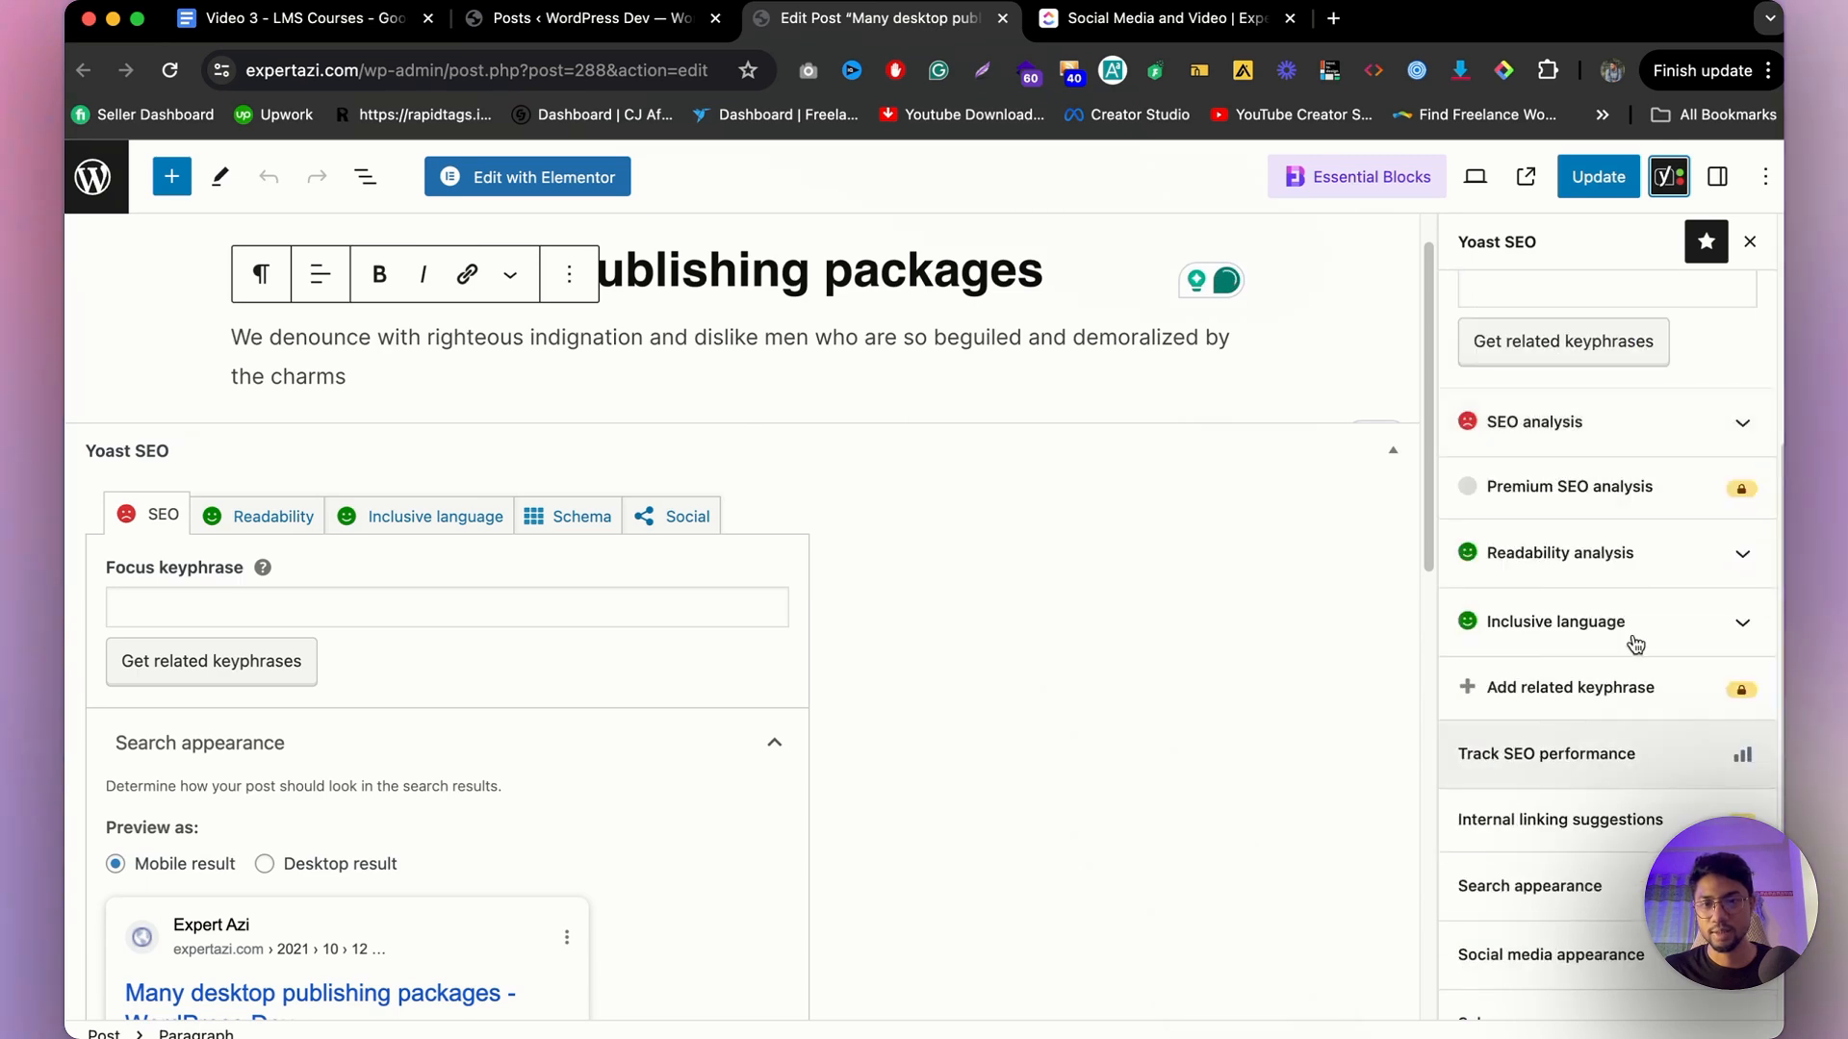
scroll(1633, 639, up, 5)
Review the SEO settings below the post, from the focus keyphrase through search appearance, slug and meta description to the advanced sections.
scroll(285, 613, down, 2)
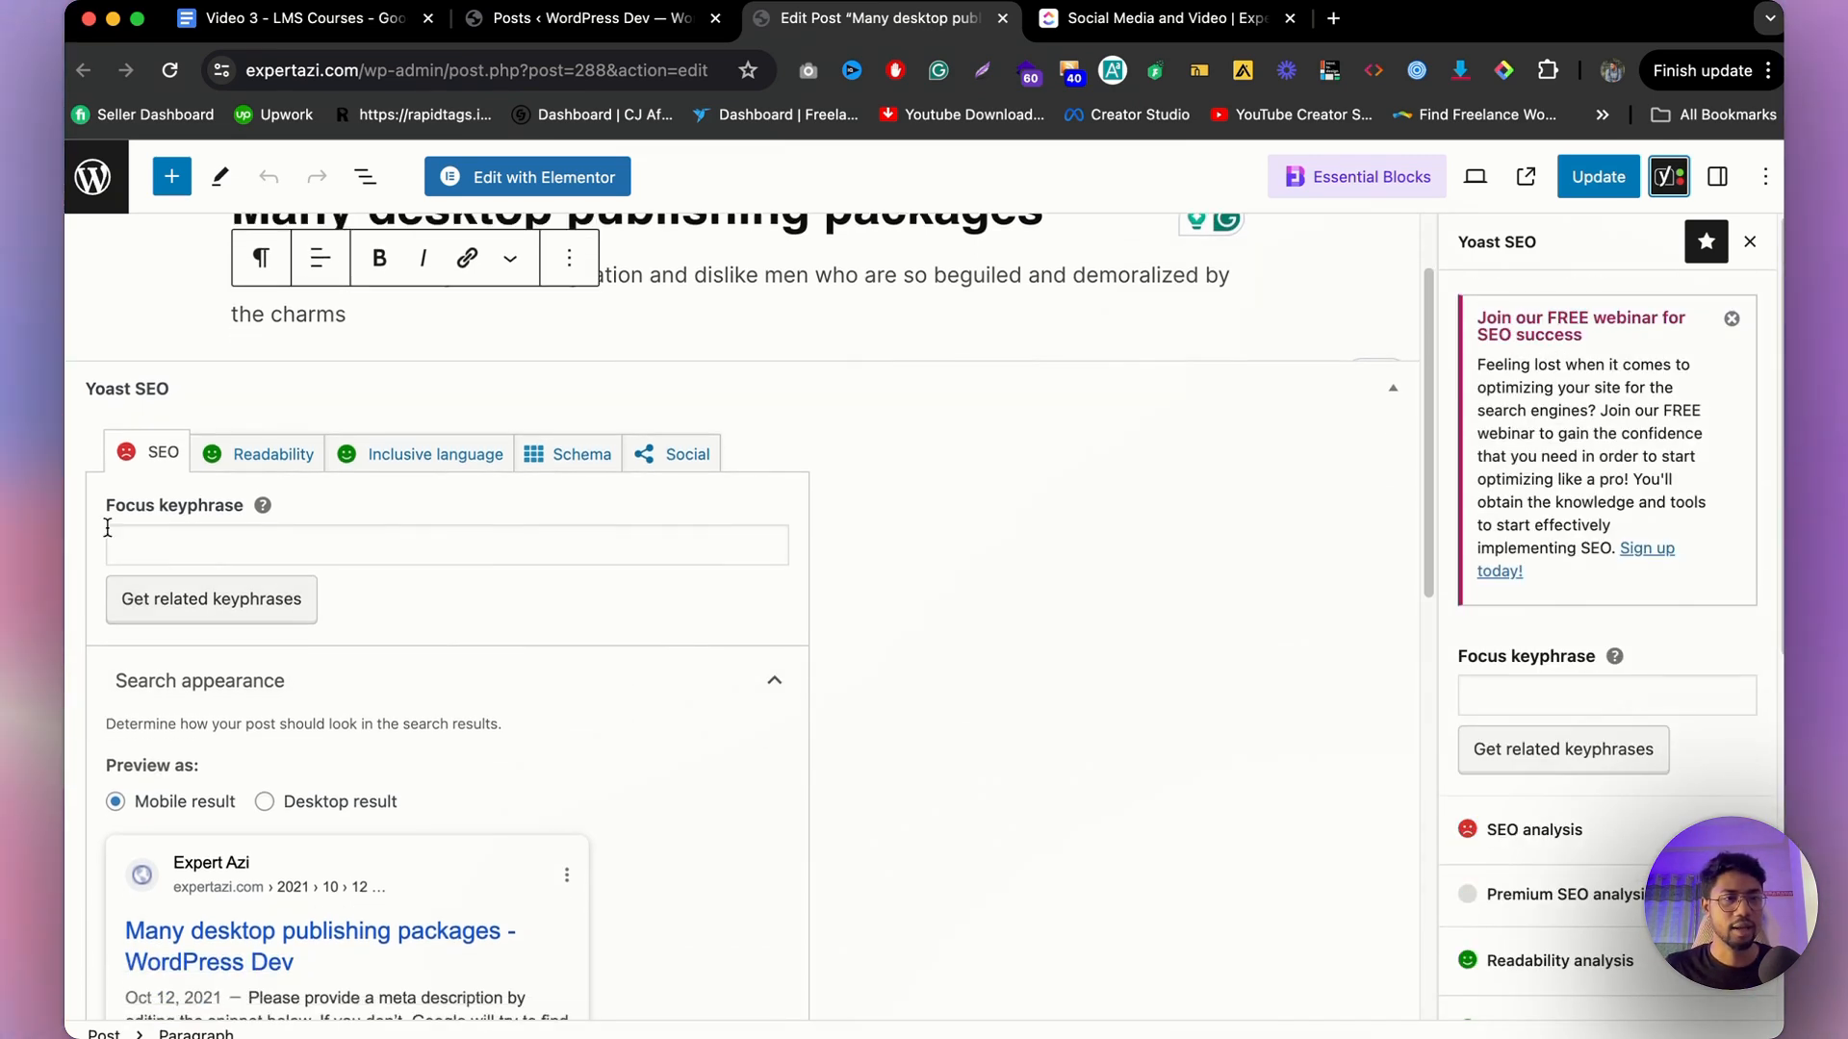
scroll(212, 563, down, 4)
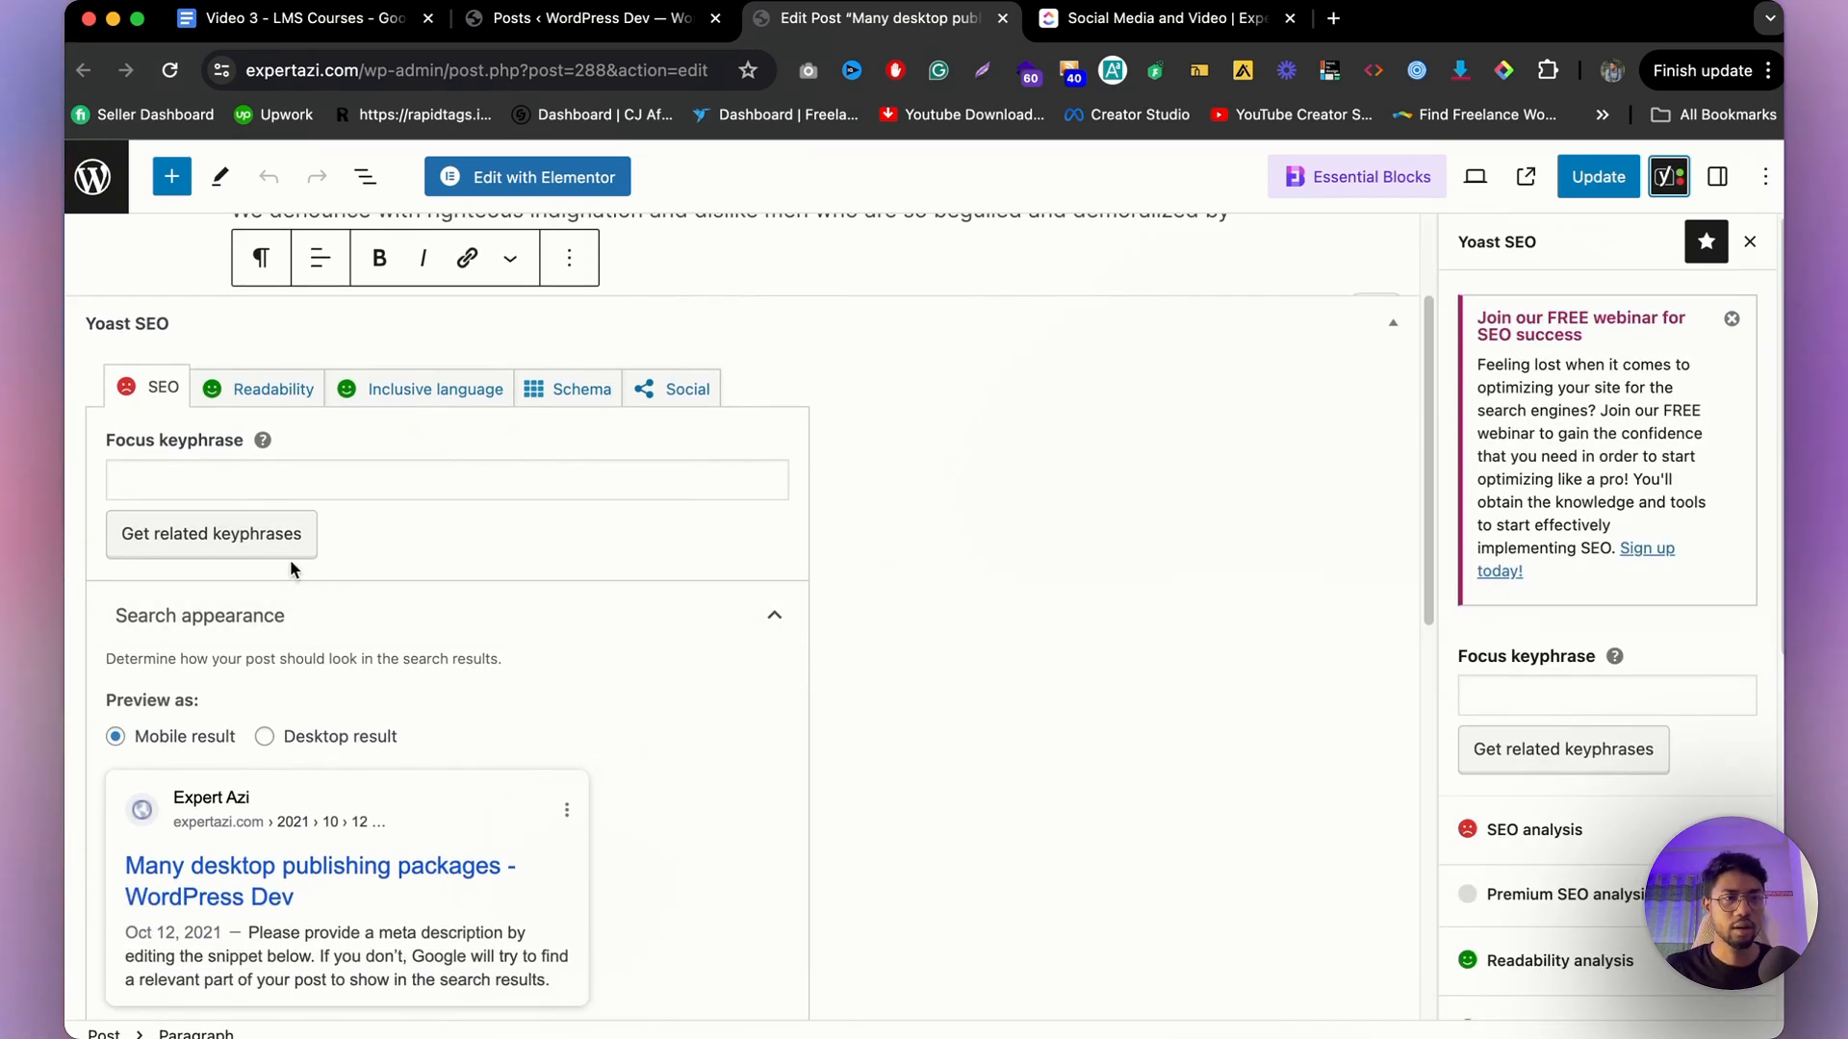
scroll(258, 794, down, 8)
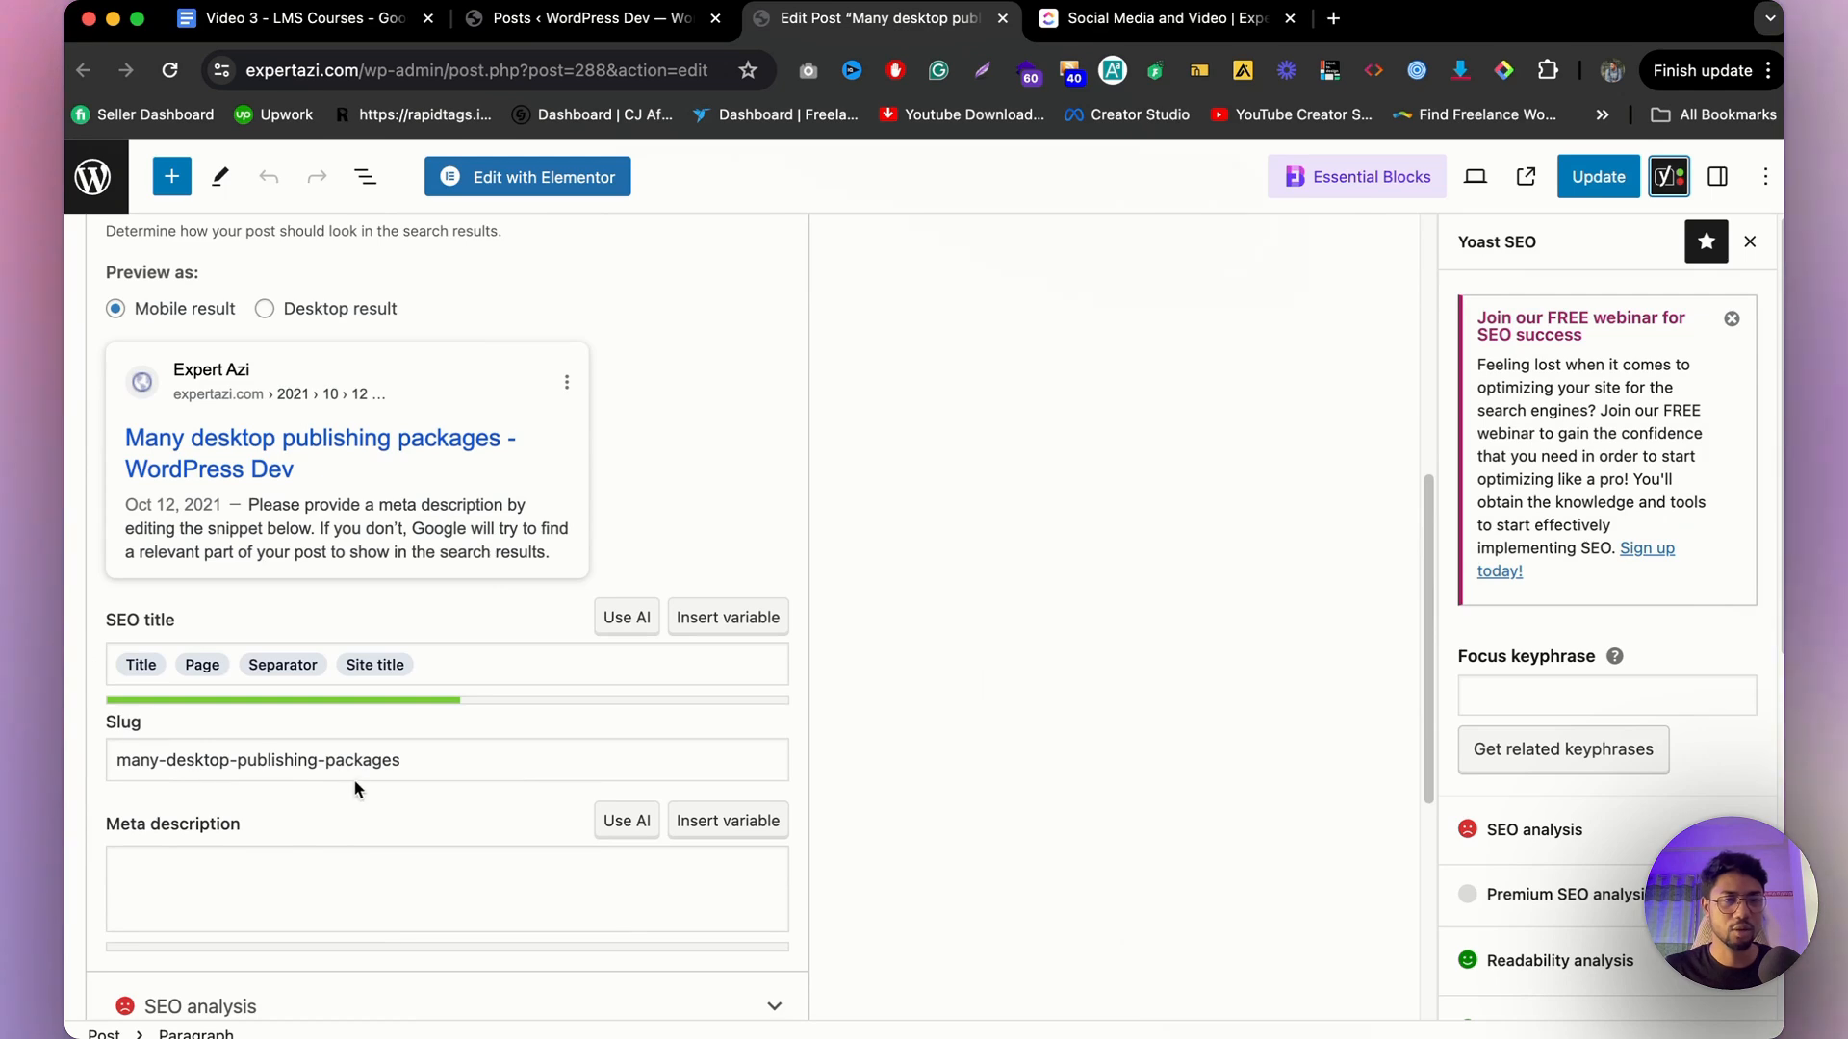
scroll(289, 816, down, 1)
scroll(189, 818, down, 5)
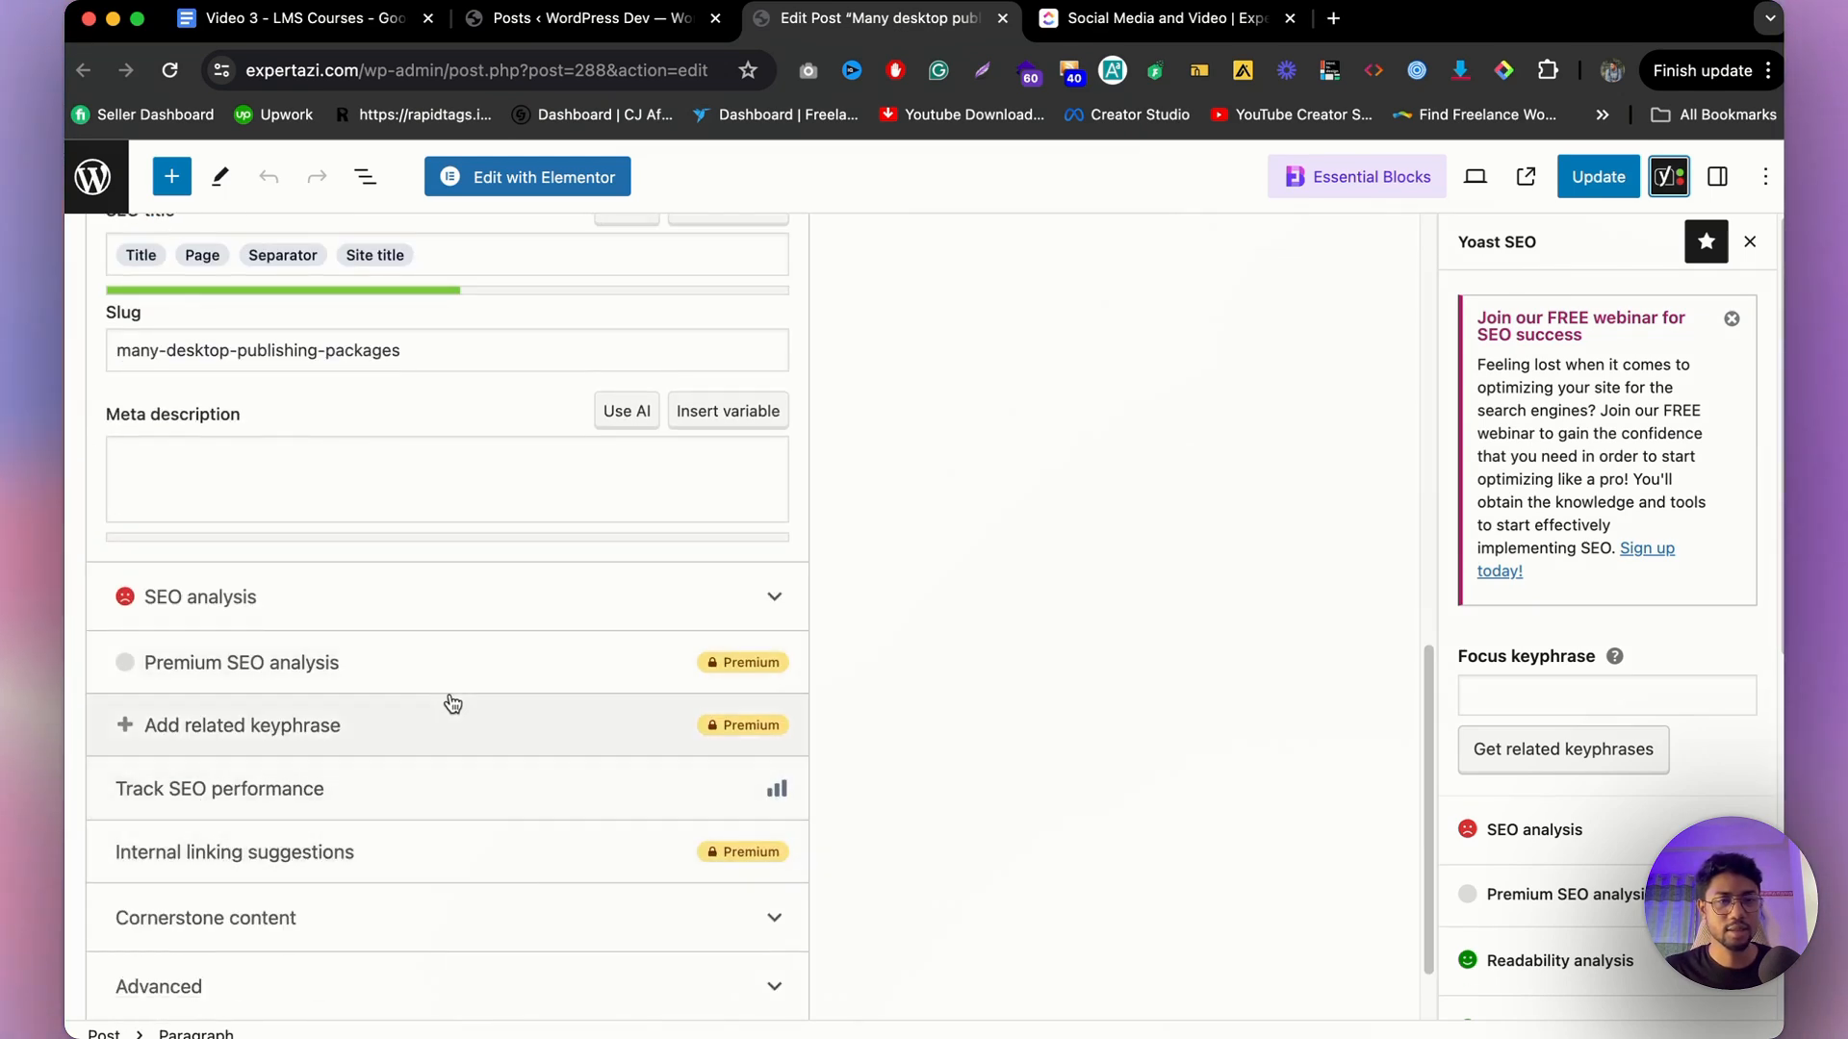
scroll(452, 700, up, 15)
Review the post's Readability and Inclusive language analysis results and its Schema page and article types.
click(266, 570)
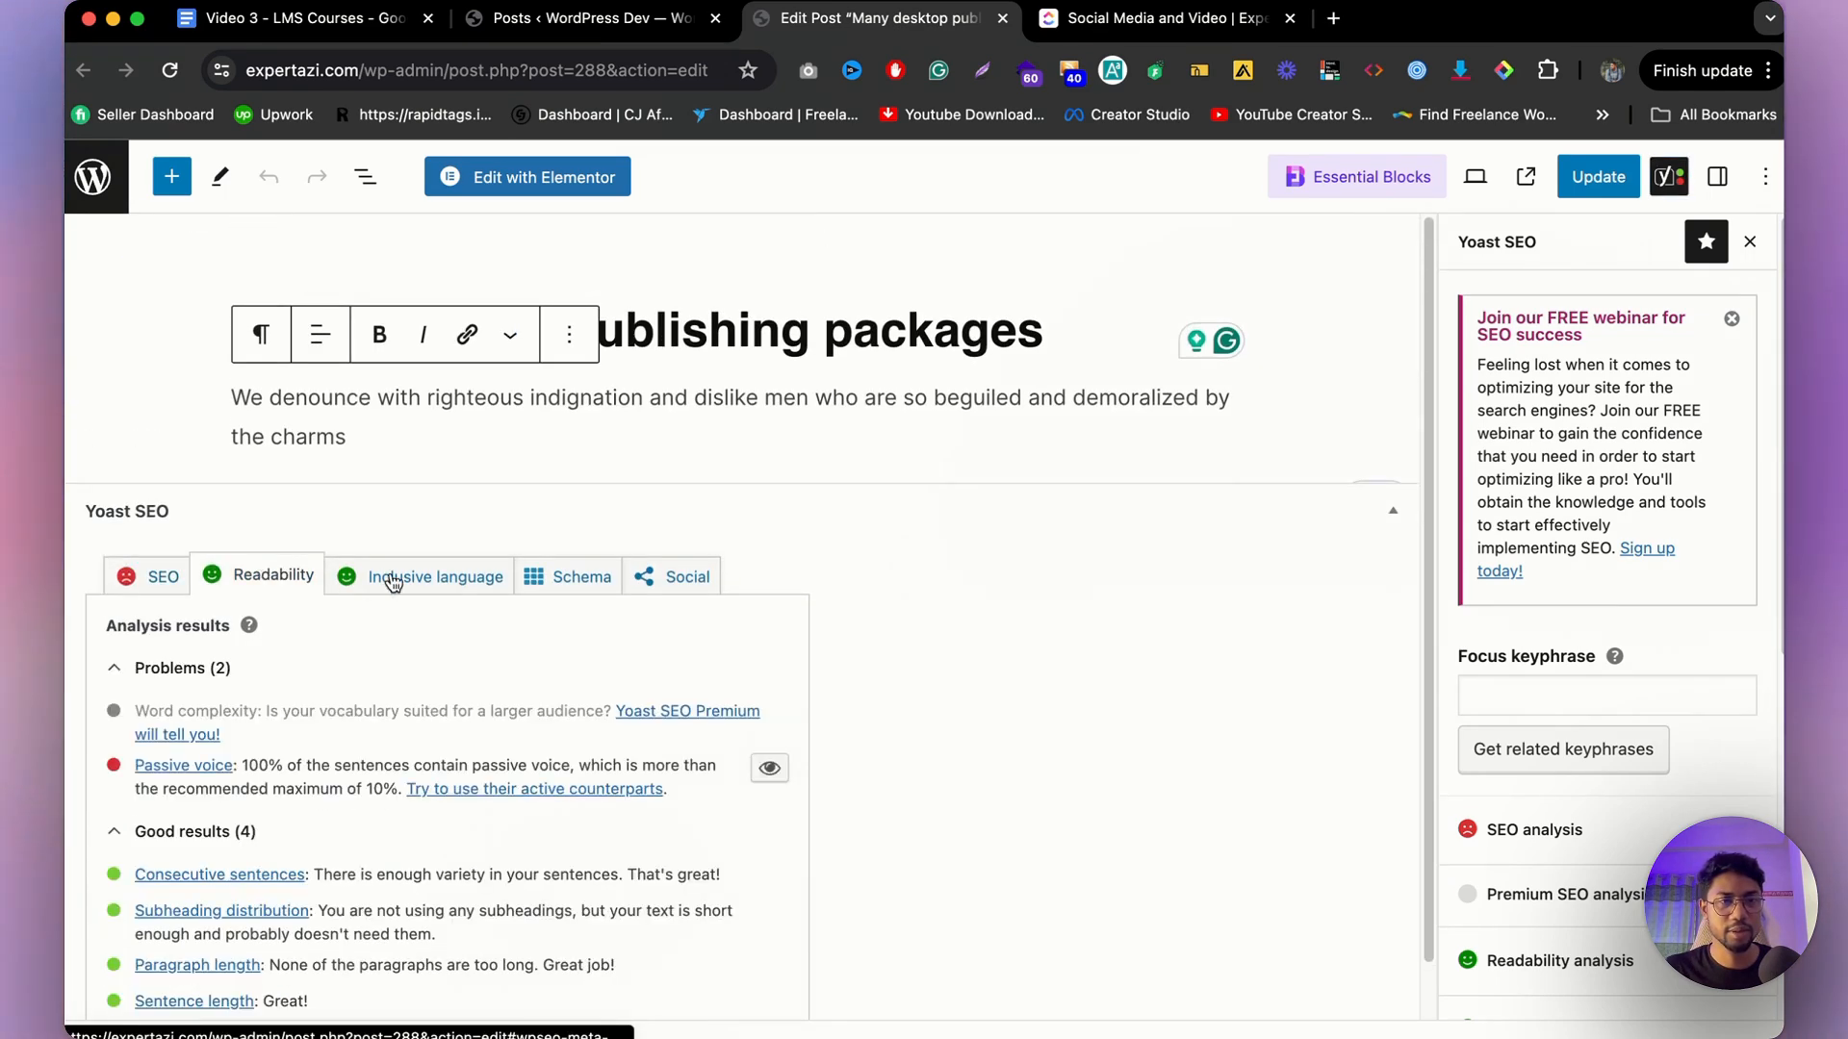
click(409, 576)
click(223, 869)
scroll(231, 828, down, 7)
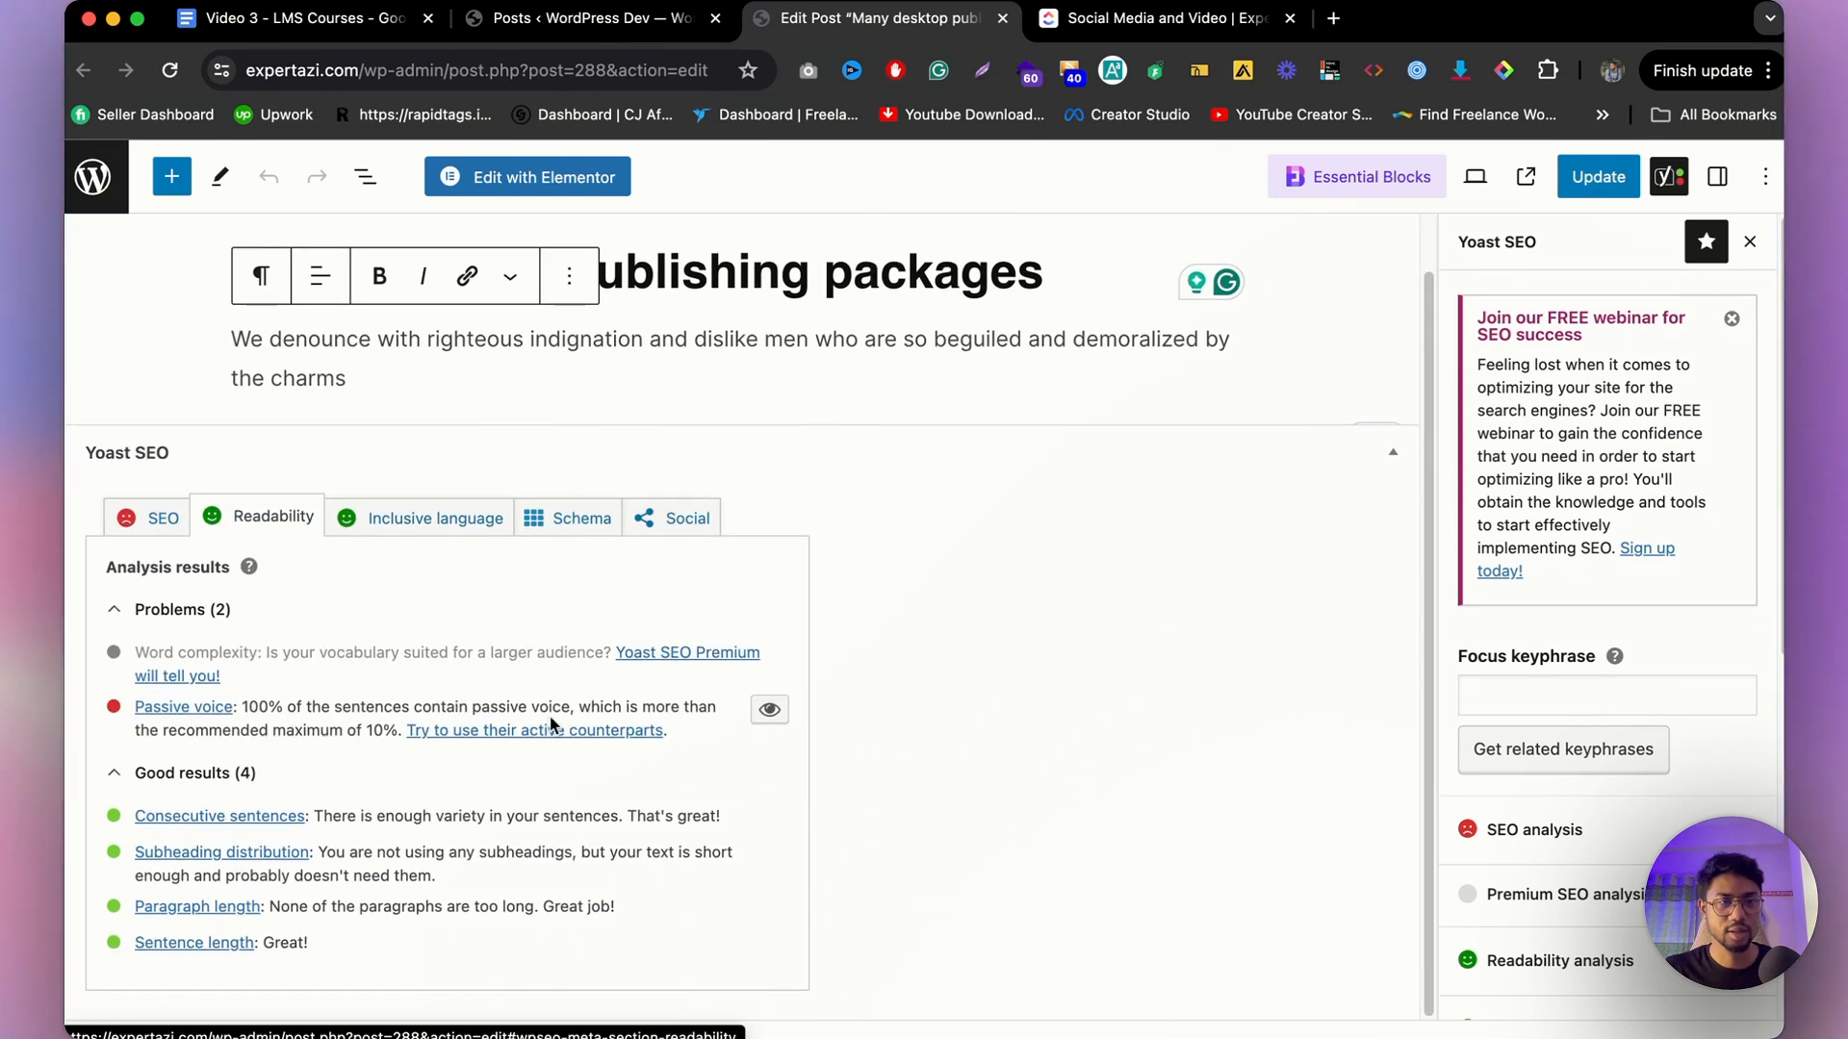
click(428, 523)
click(538, 845)
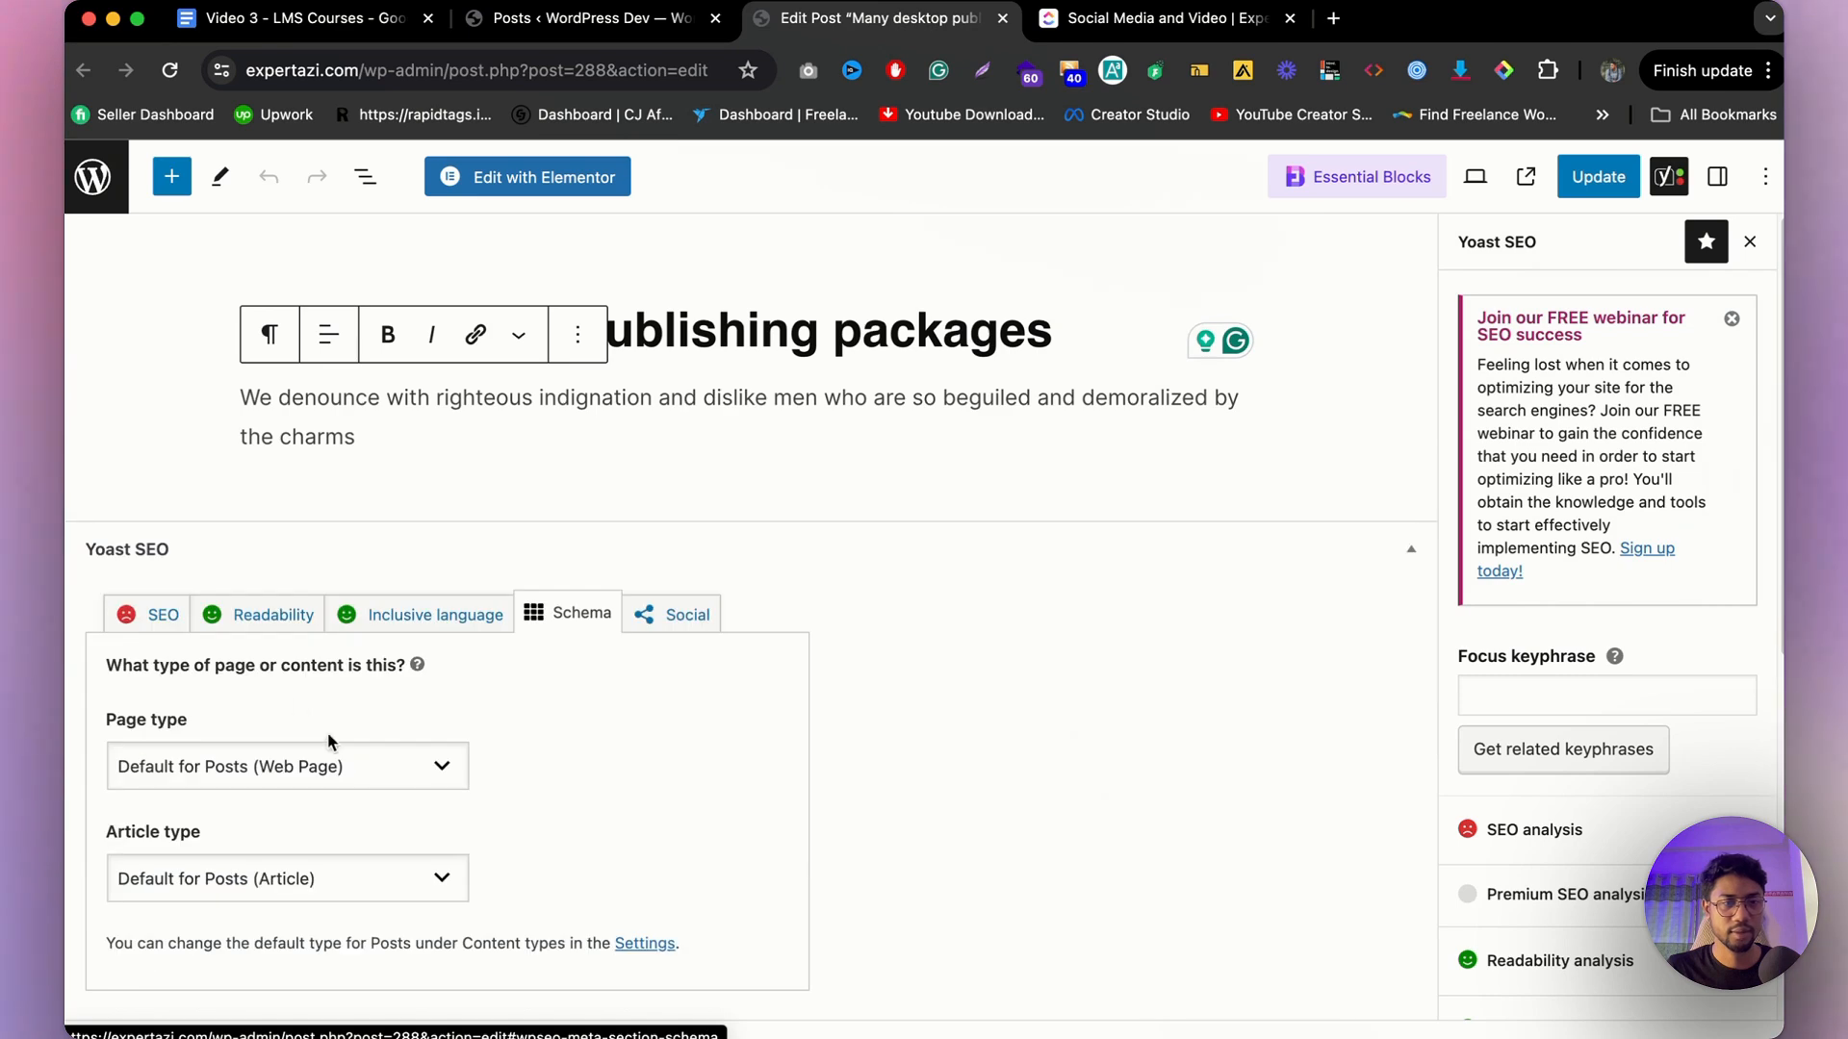
Expand the post's Cornerstone content and SEO analysis sections and examine the listed SEO problems and good results.
click(157, 614)
scroll(717, 645, down, 8)
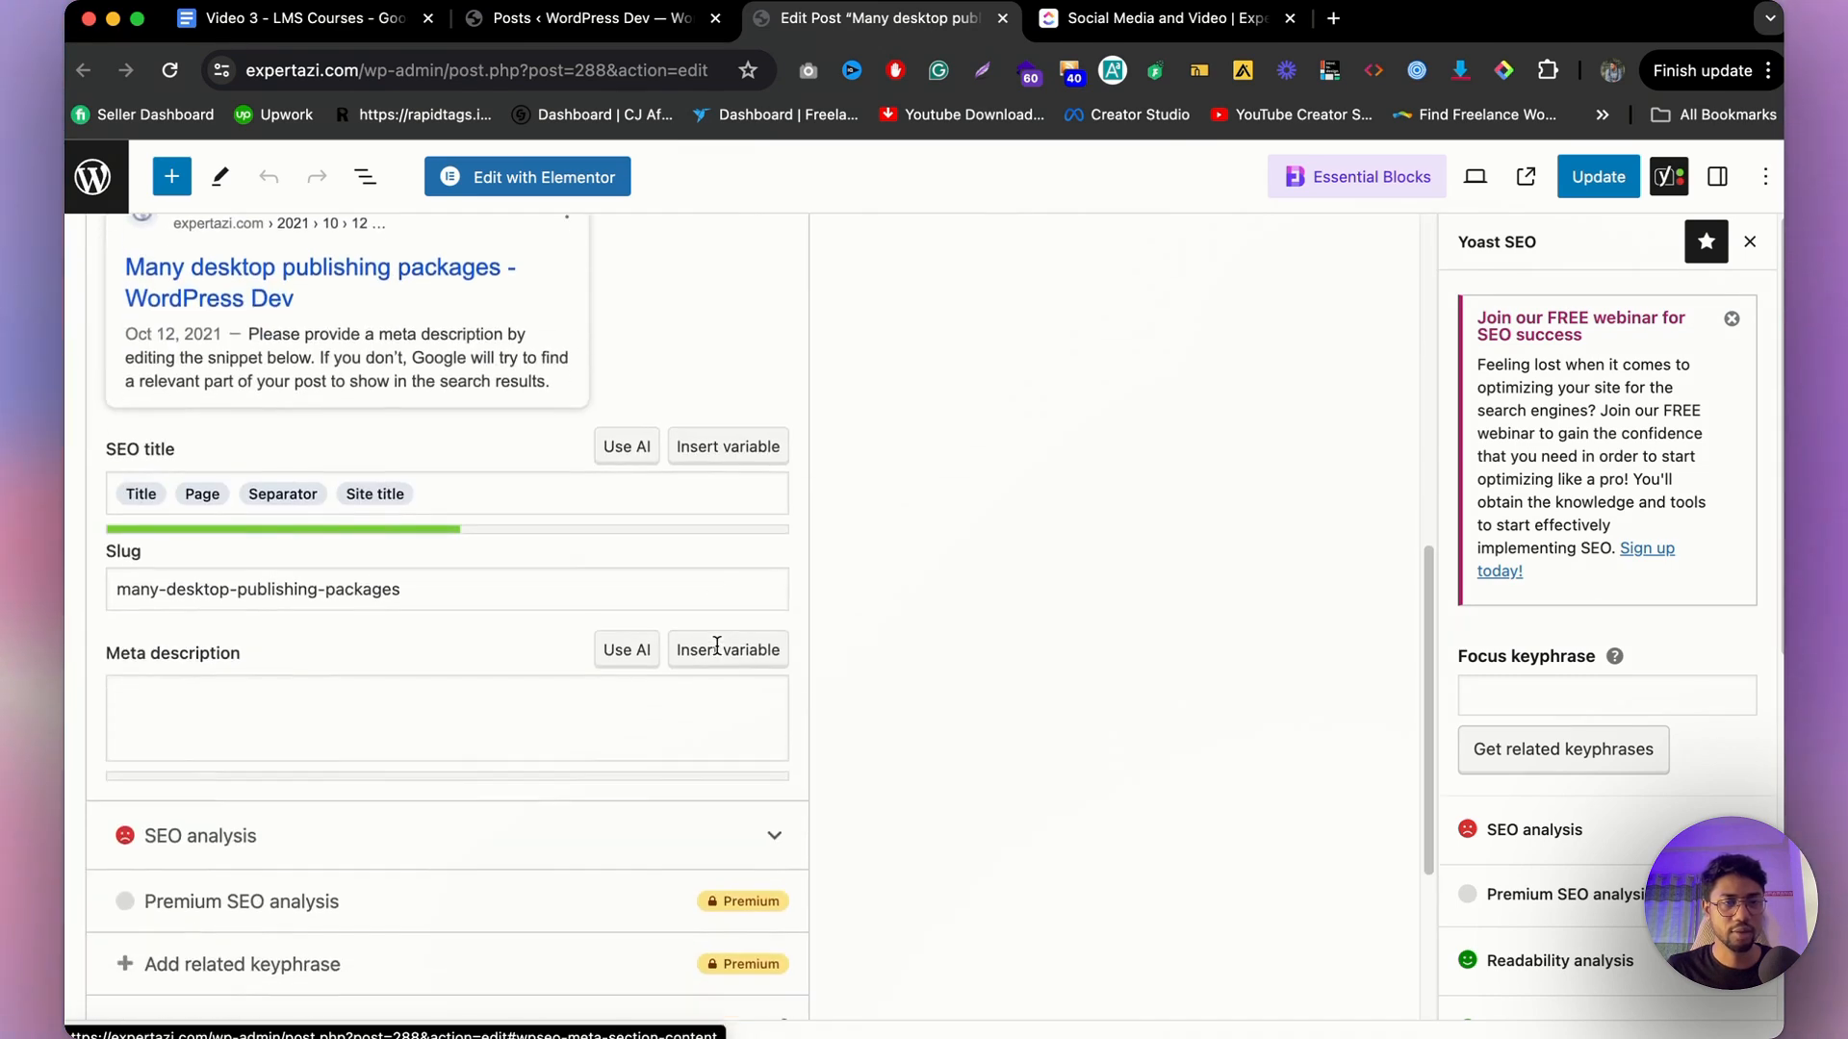
scroll(717, 645, down, 4)
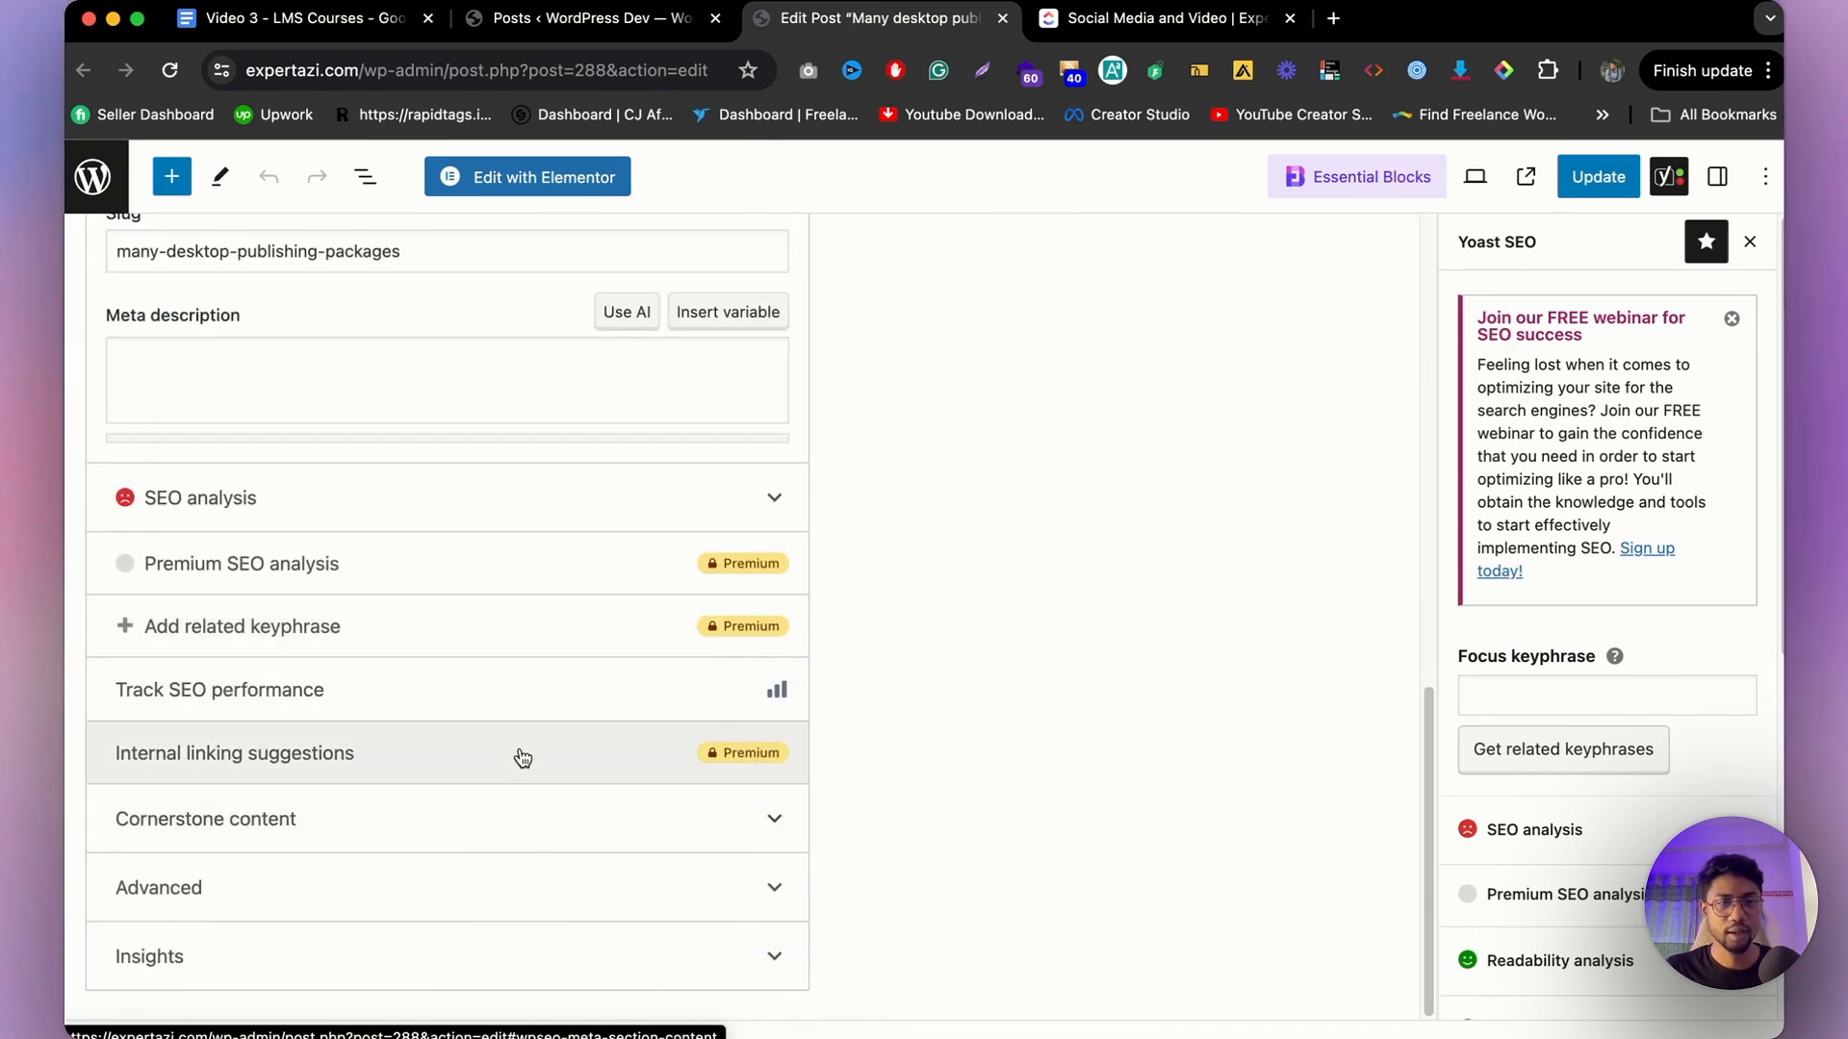
click(660, 827)
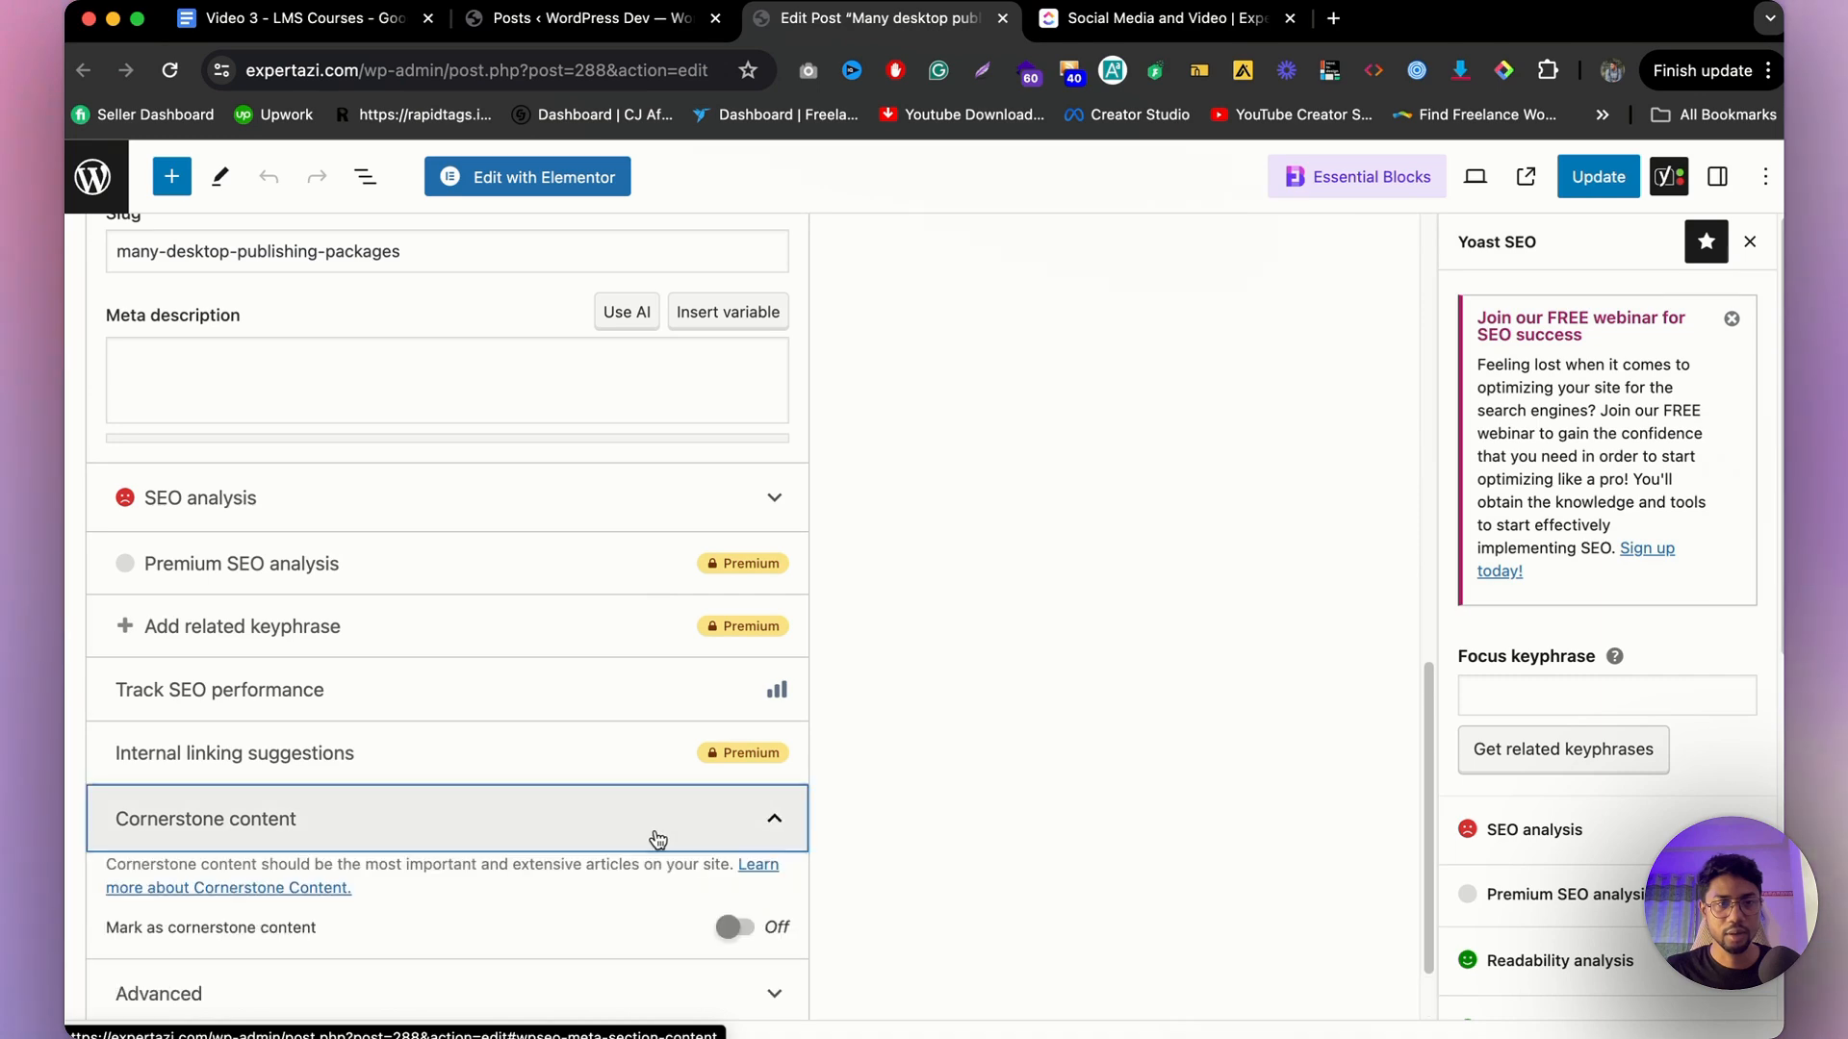
click(508, 509)
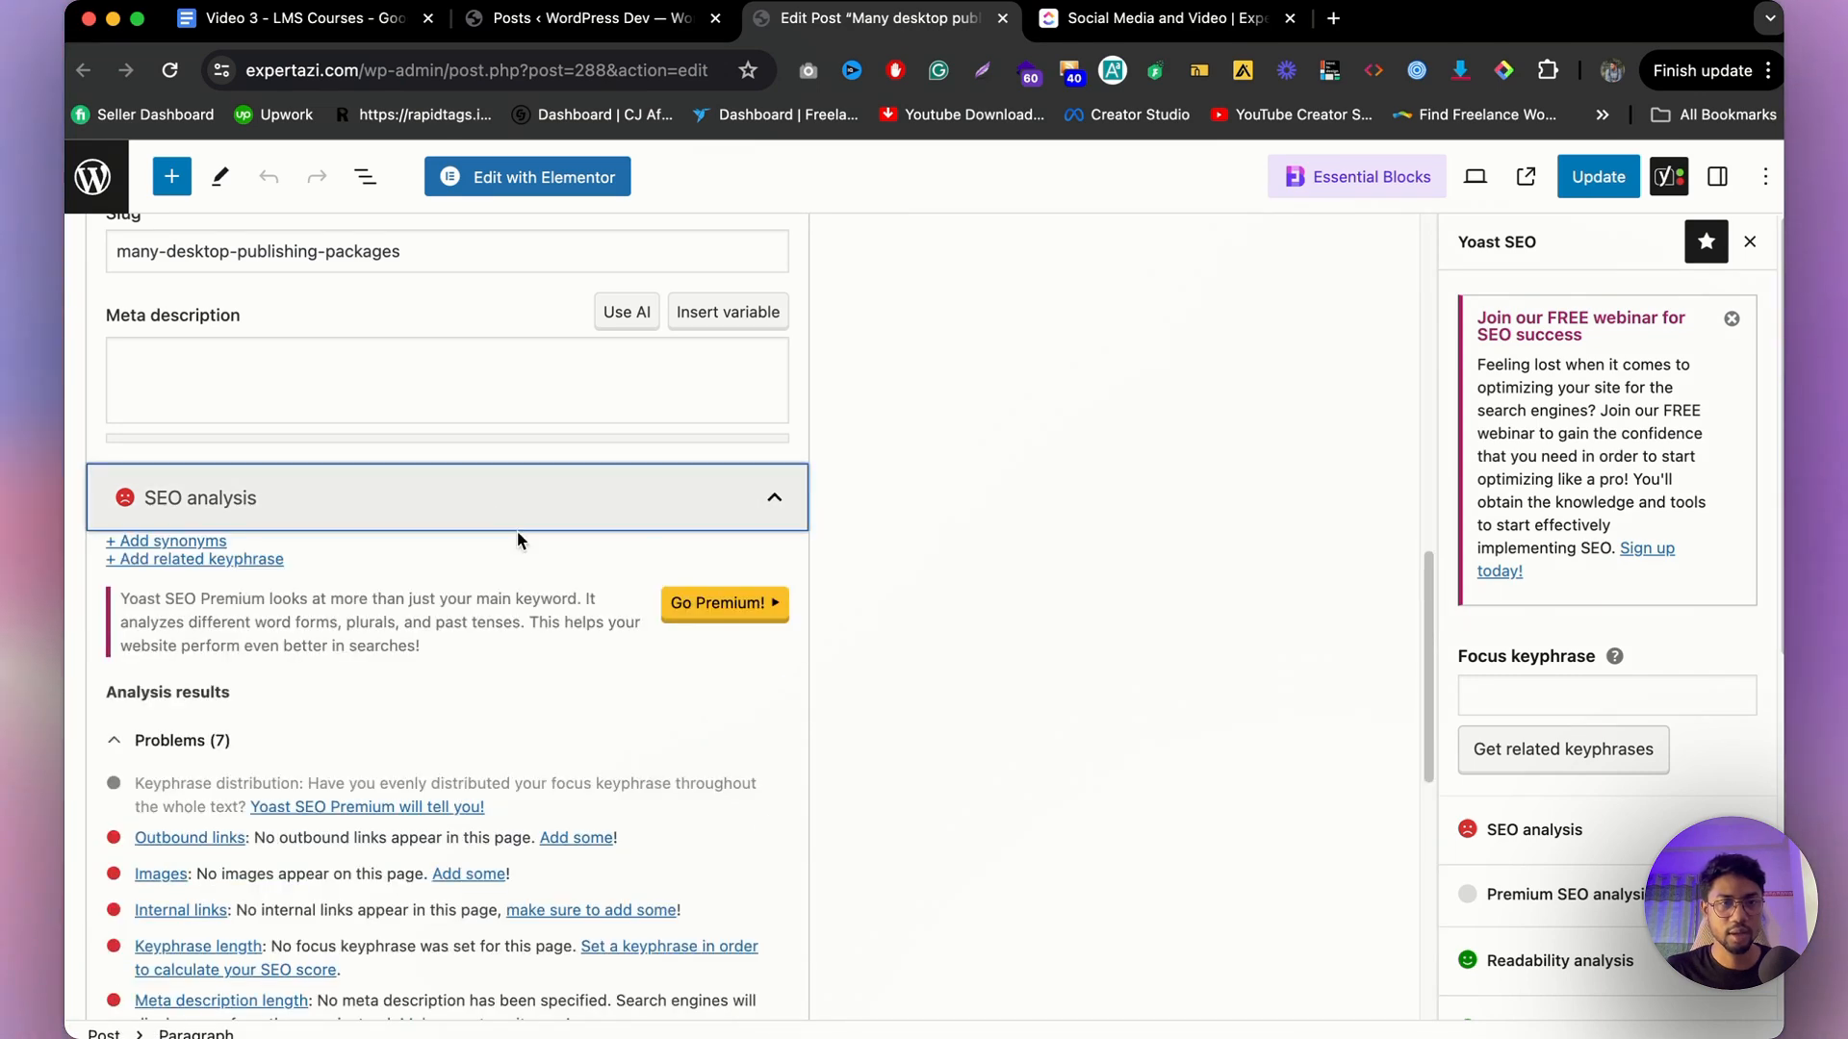
scroll(471, 655, down, 5)
scroll(468, 664, up, 1)
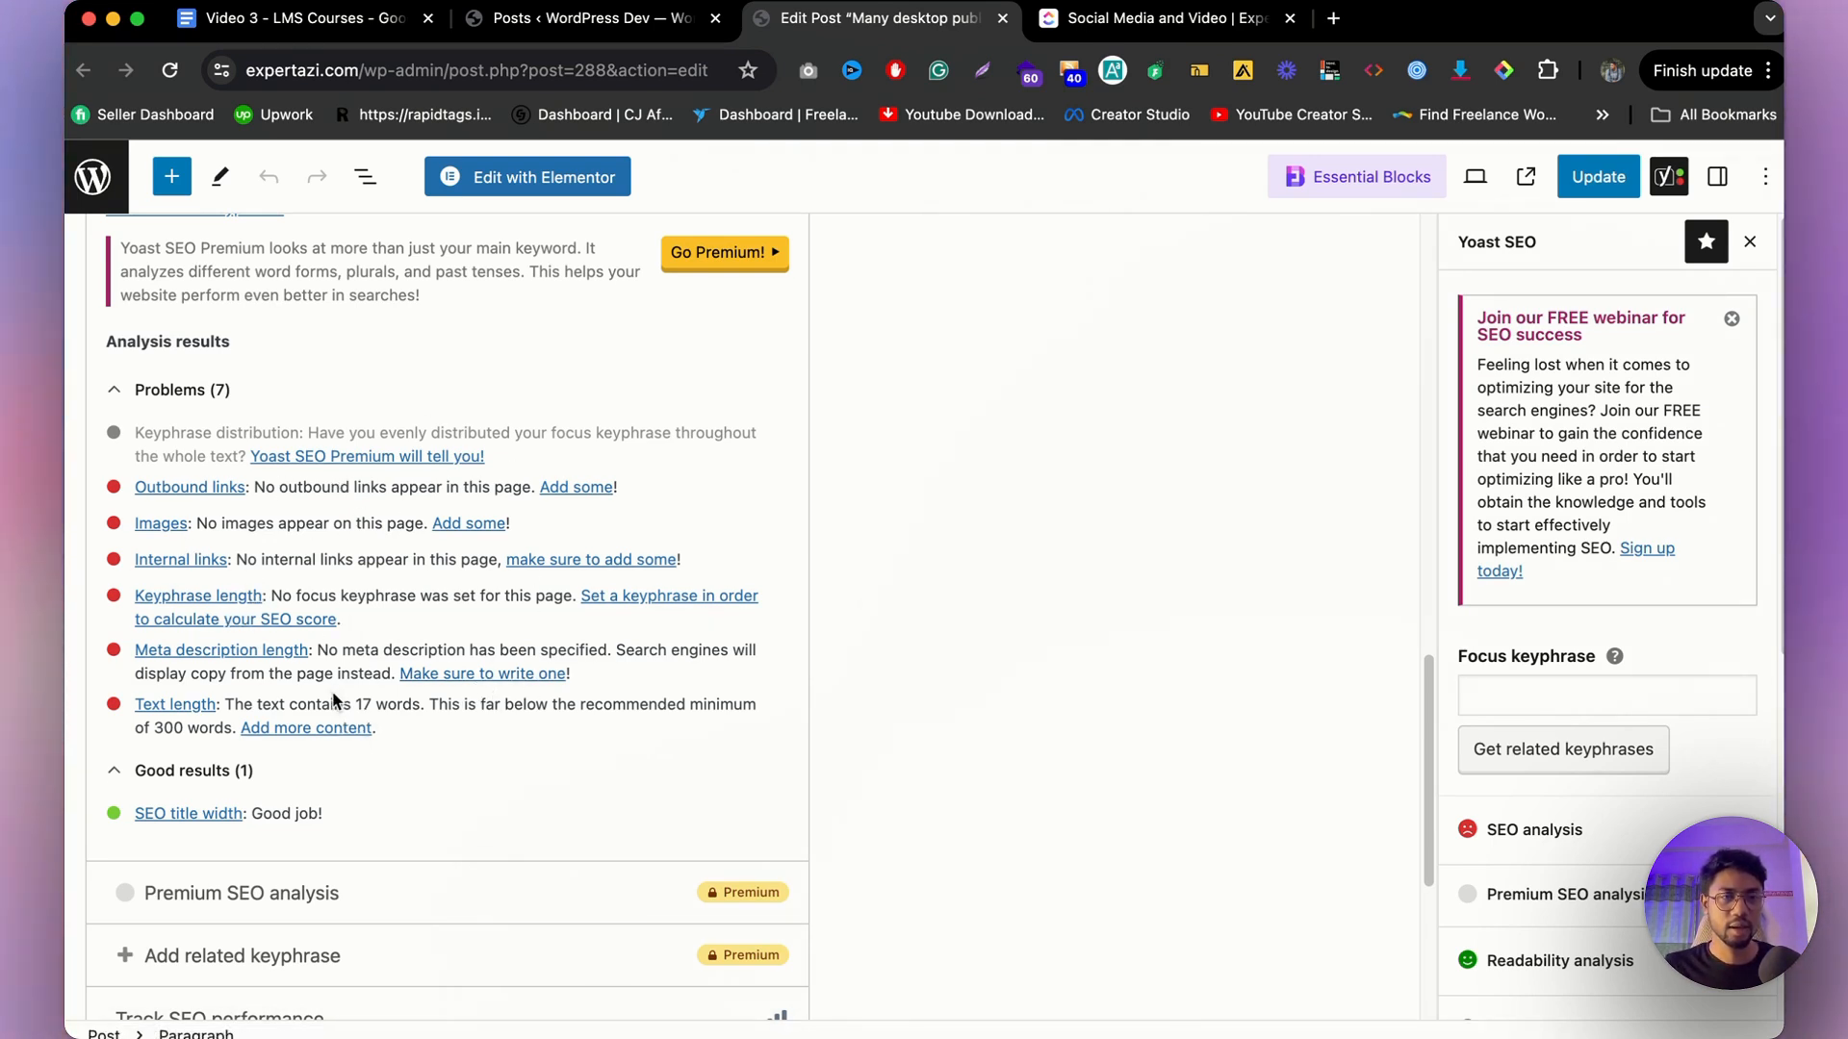
Open the Text length help article from the SEO analysis in a new browser tab and skim it.
right_click(185, 717)
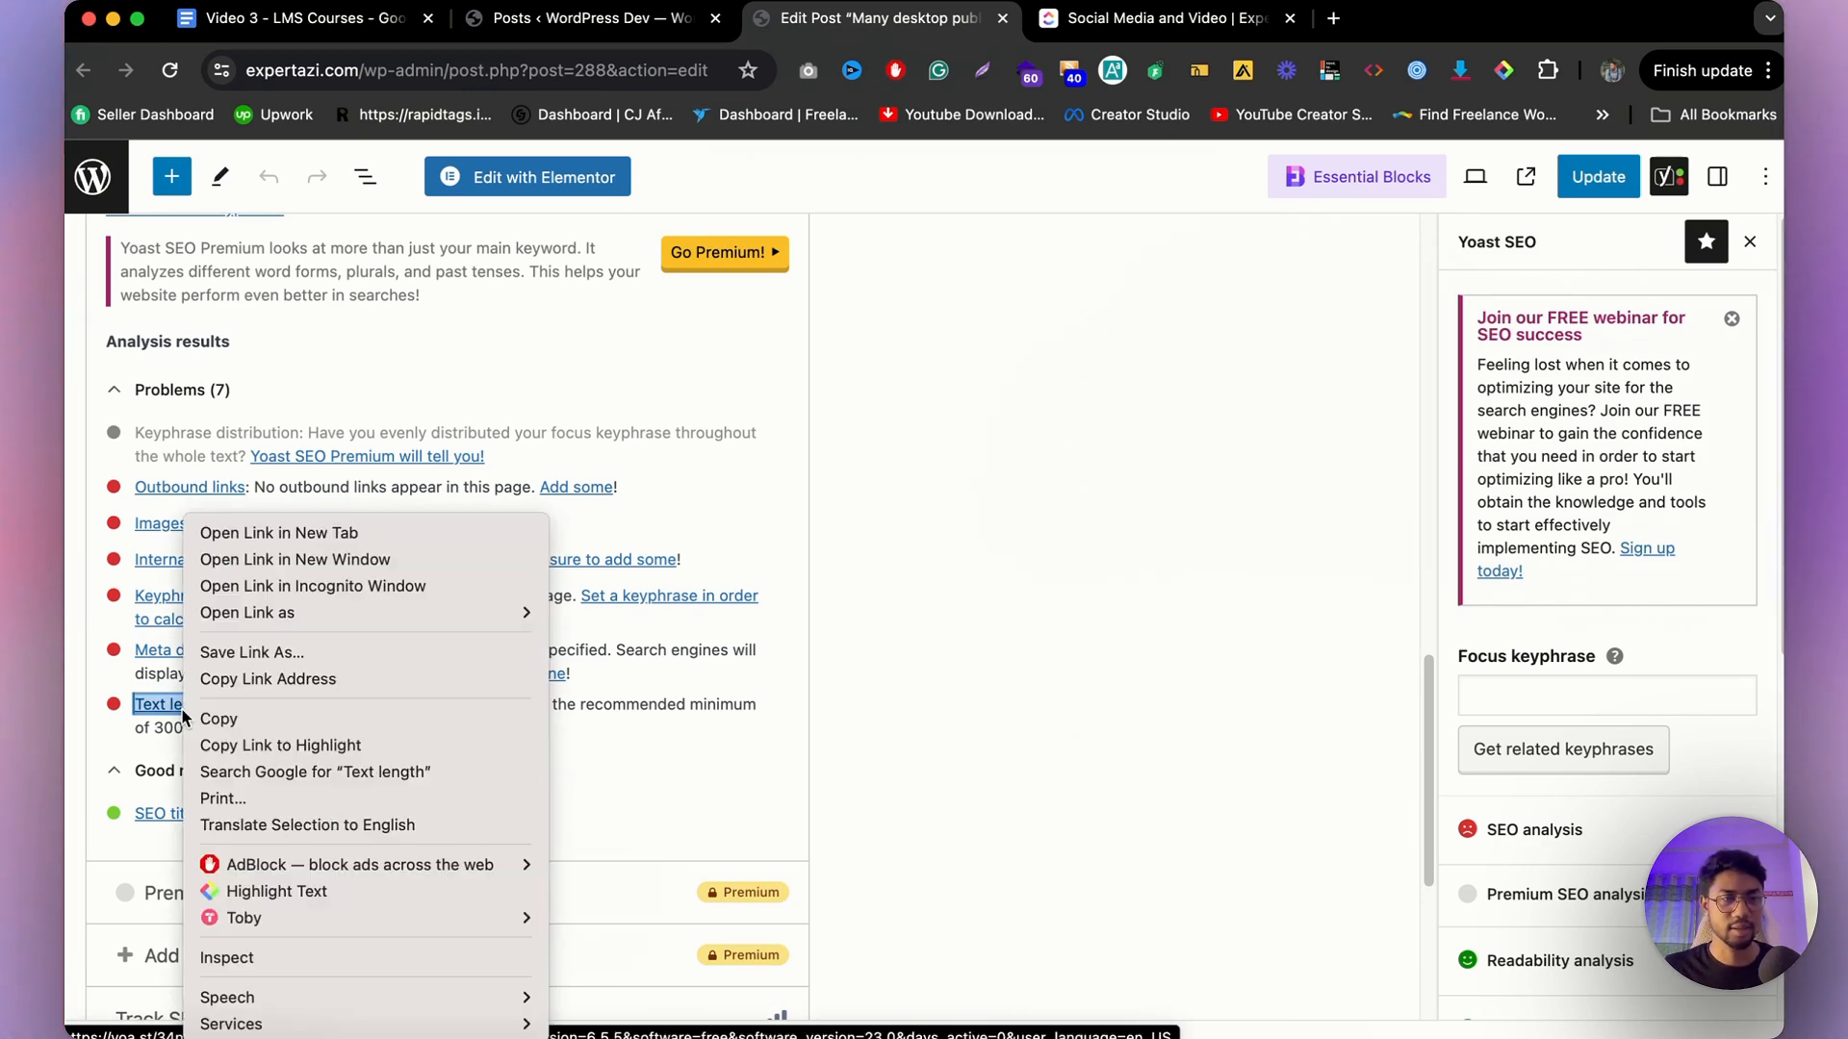
click(262, 536)
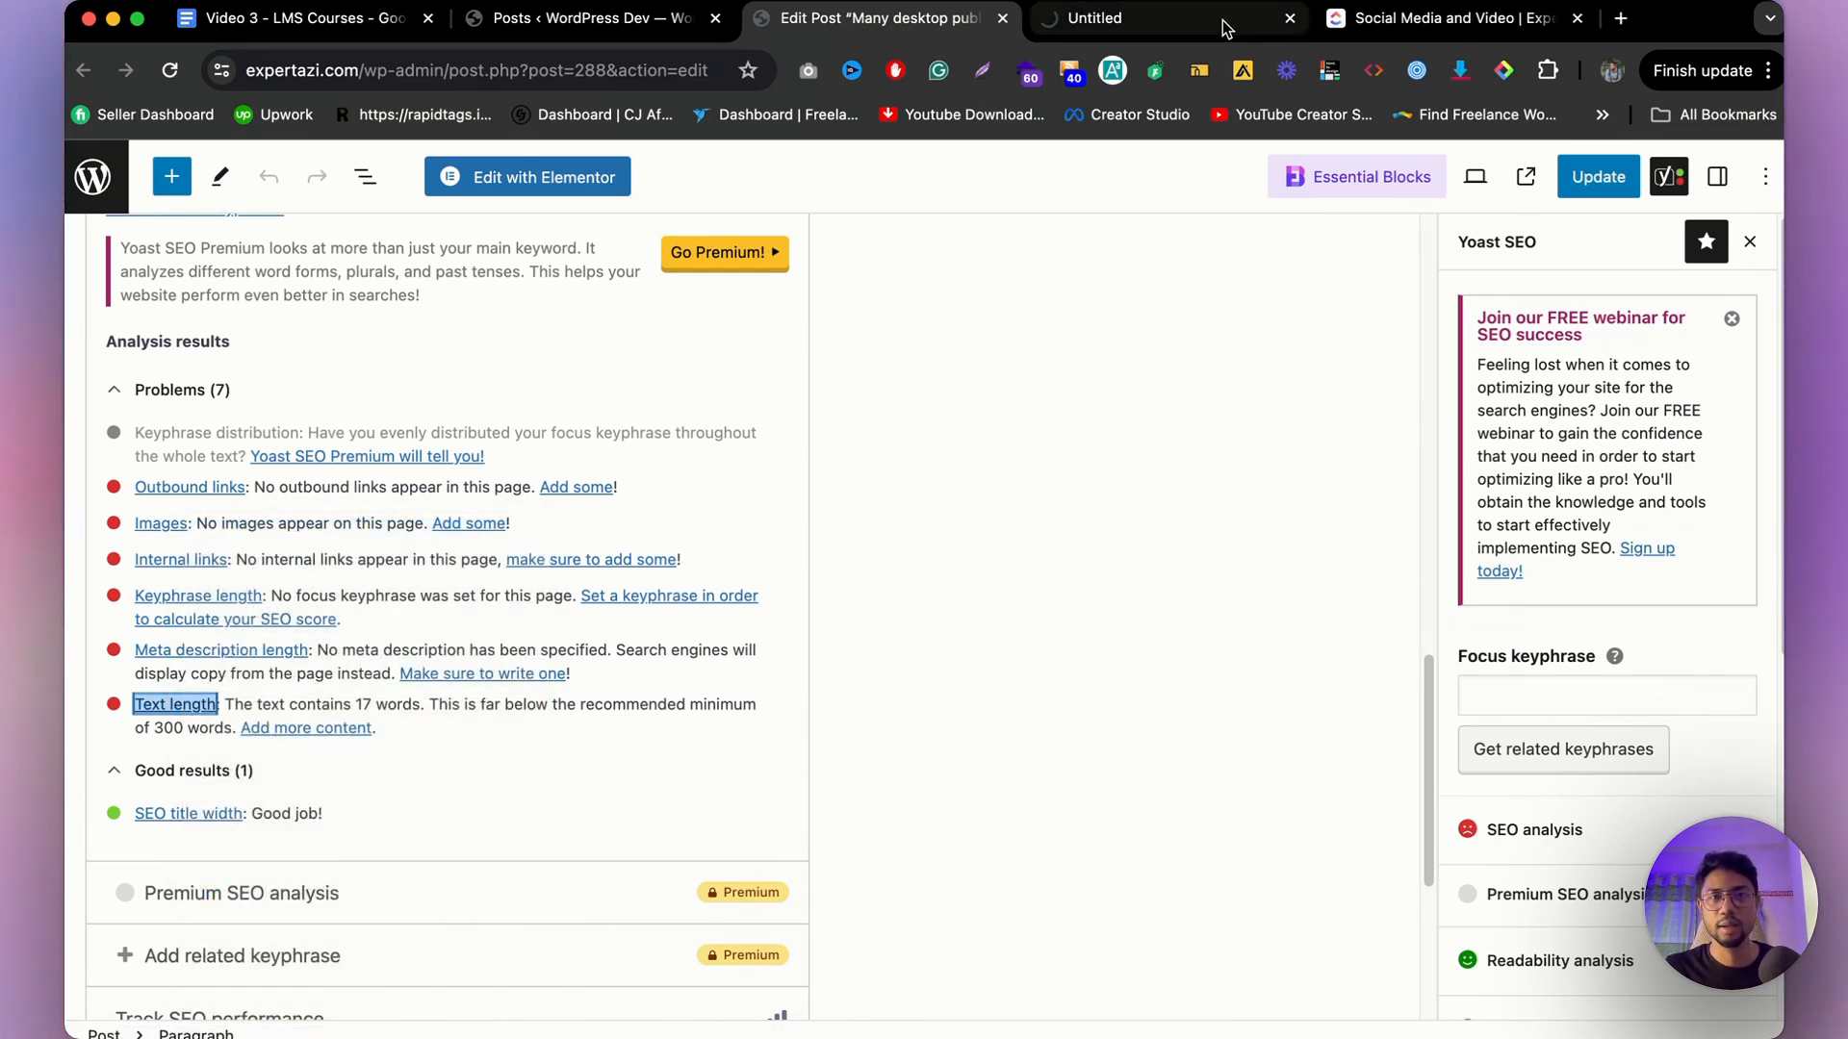
click(1145, 22)
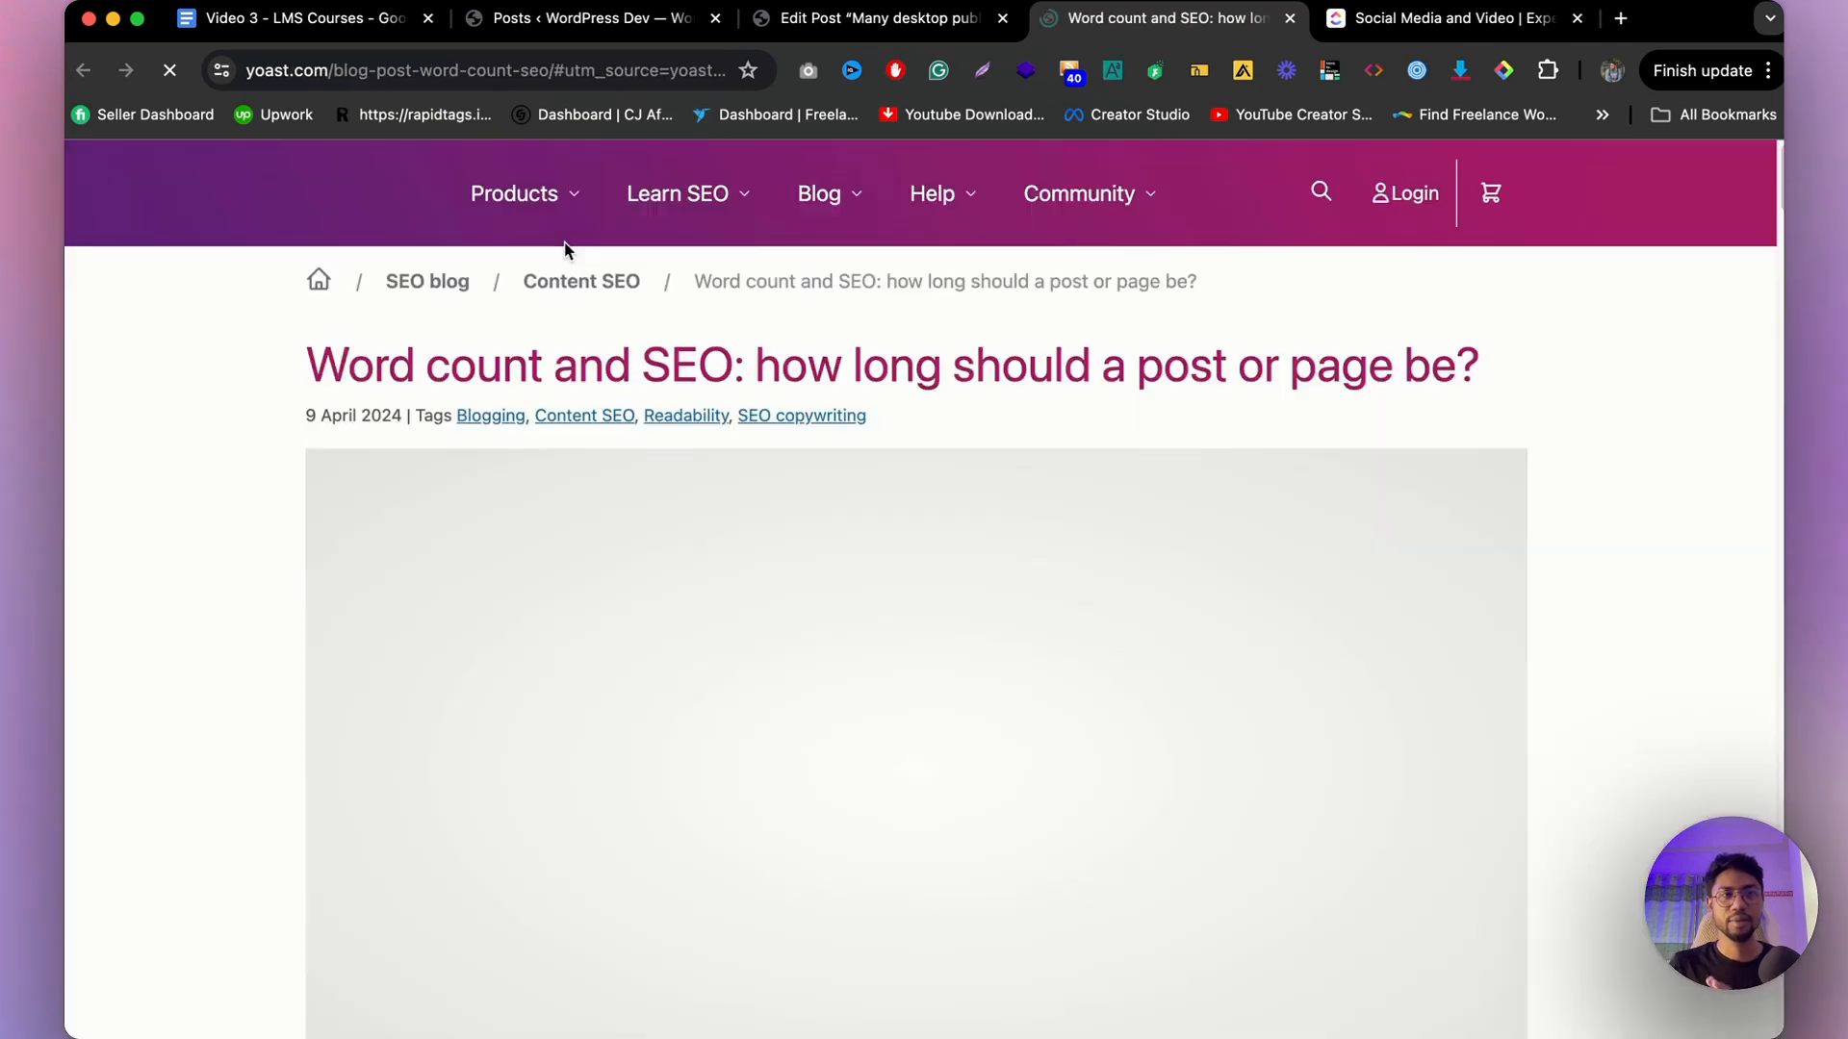
scroll(741, 633, down, 15)
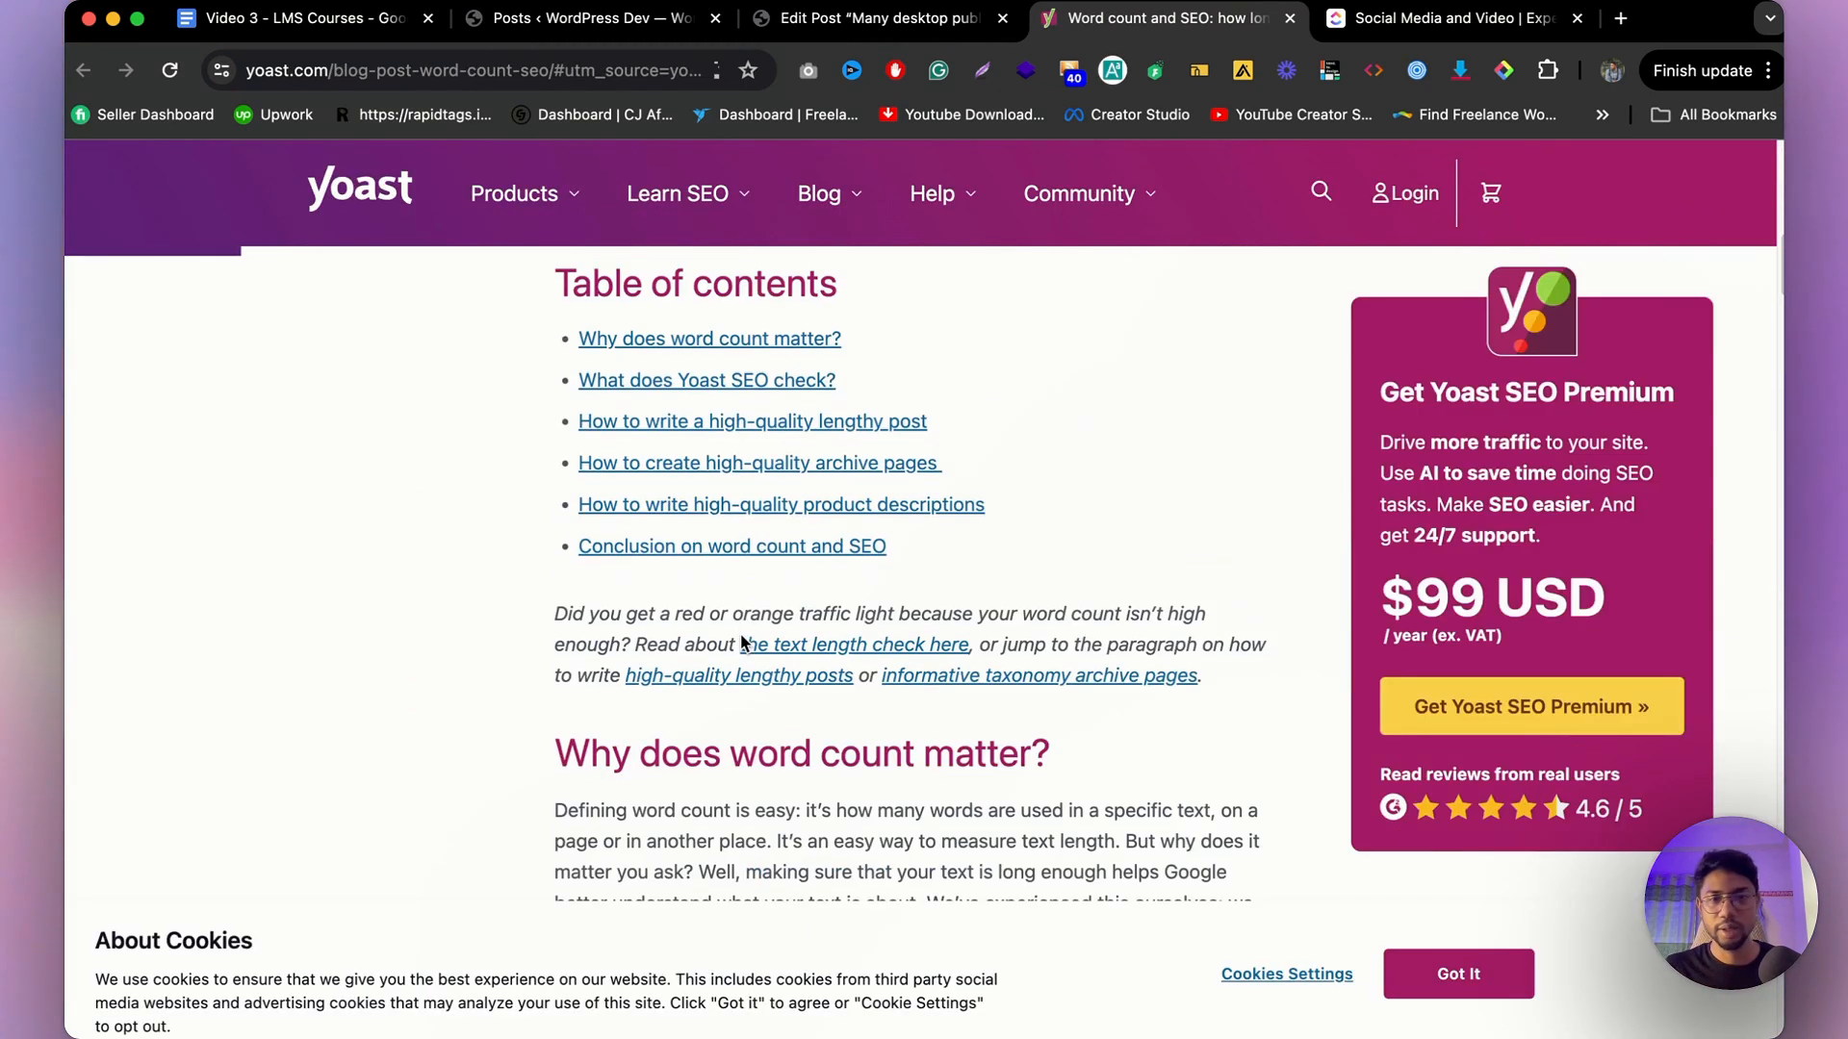
Open the Meta description length help article in a new browser tab, close the word count article, and skim the meta description guide.
click(941, 21)
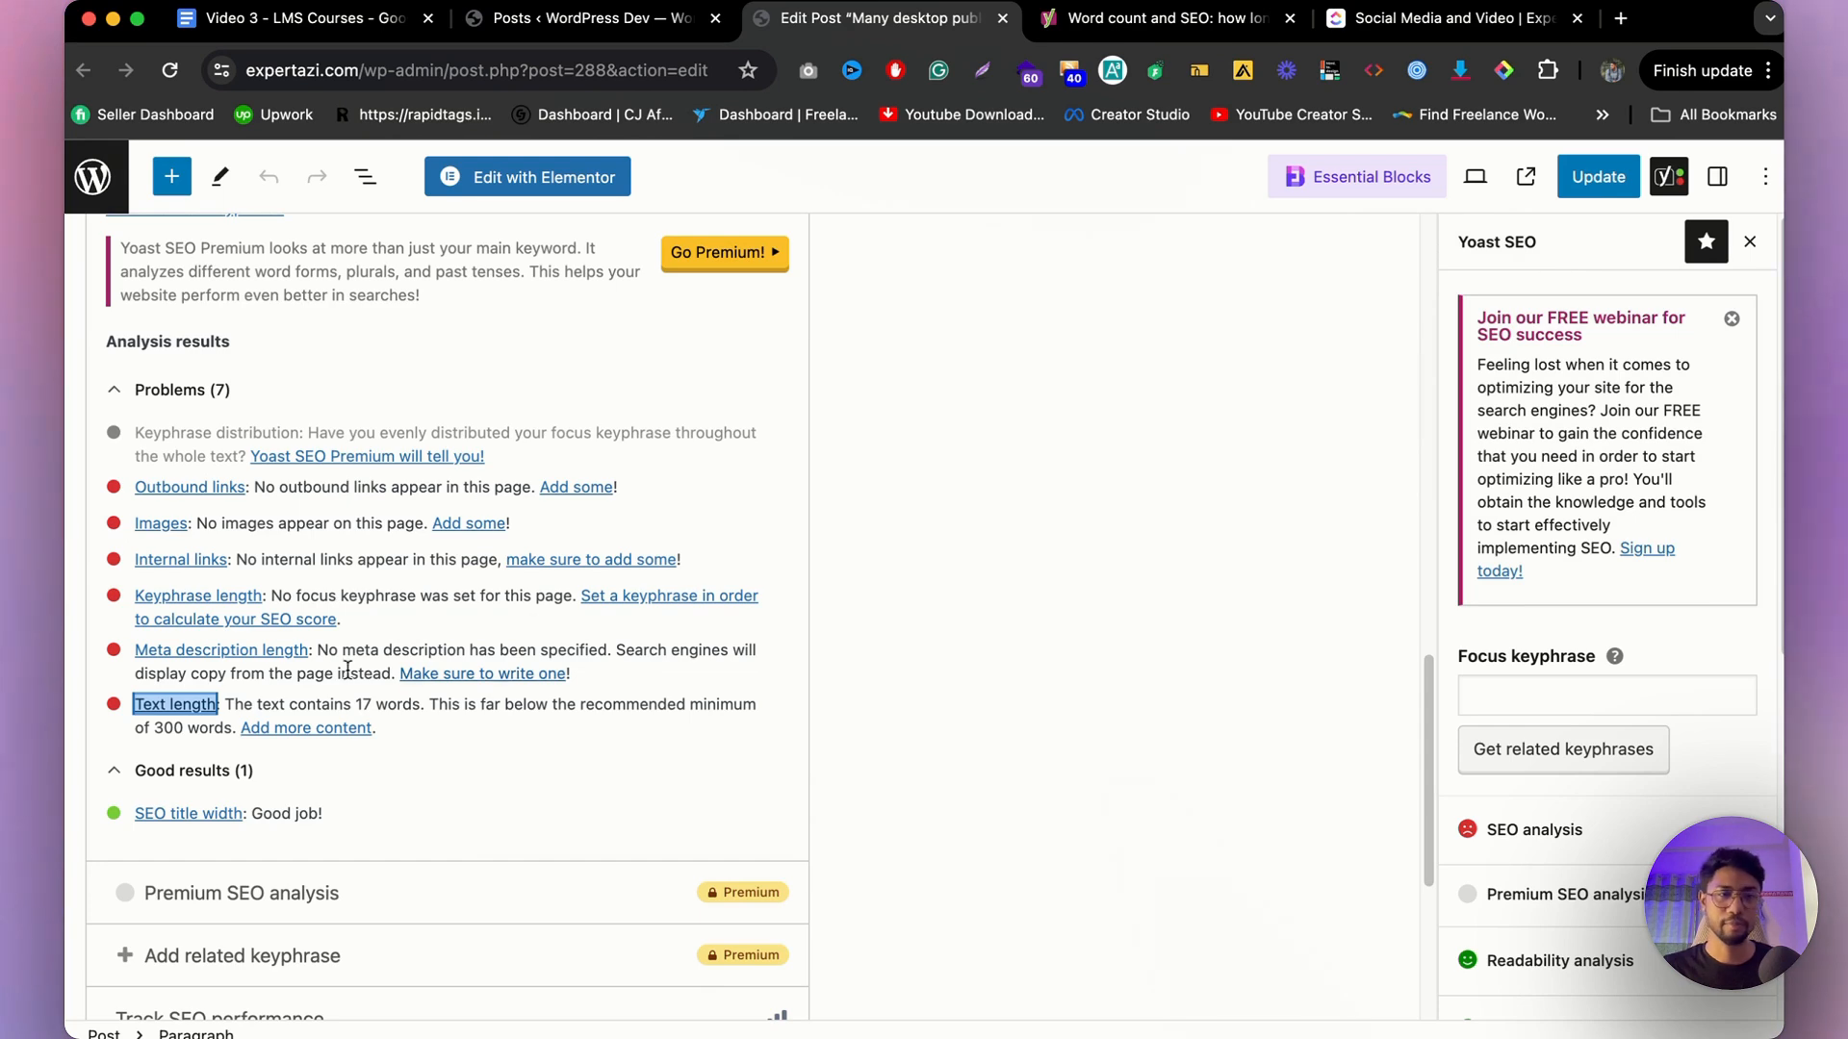
right_click(264, 660)
click(452, 532)
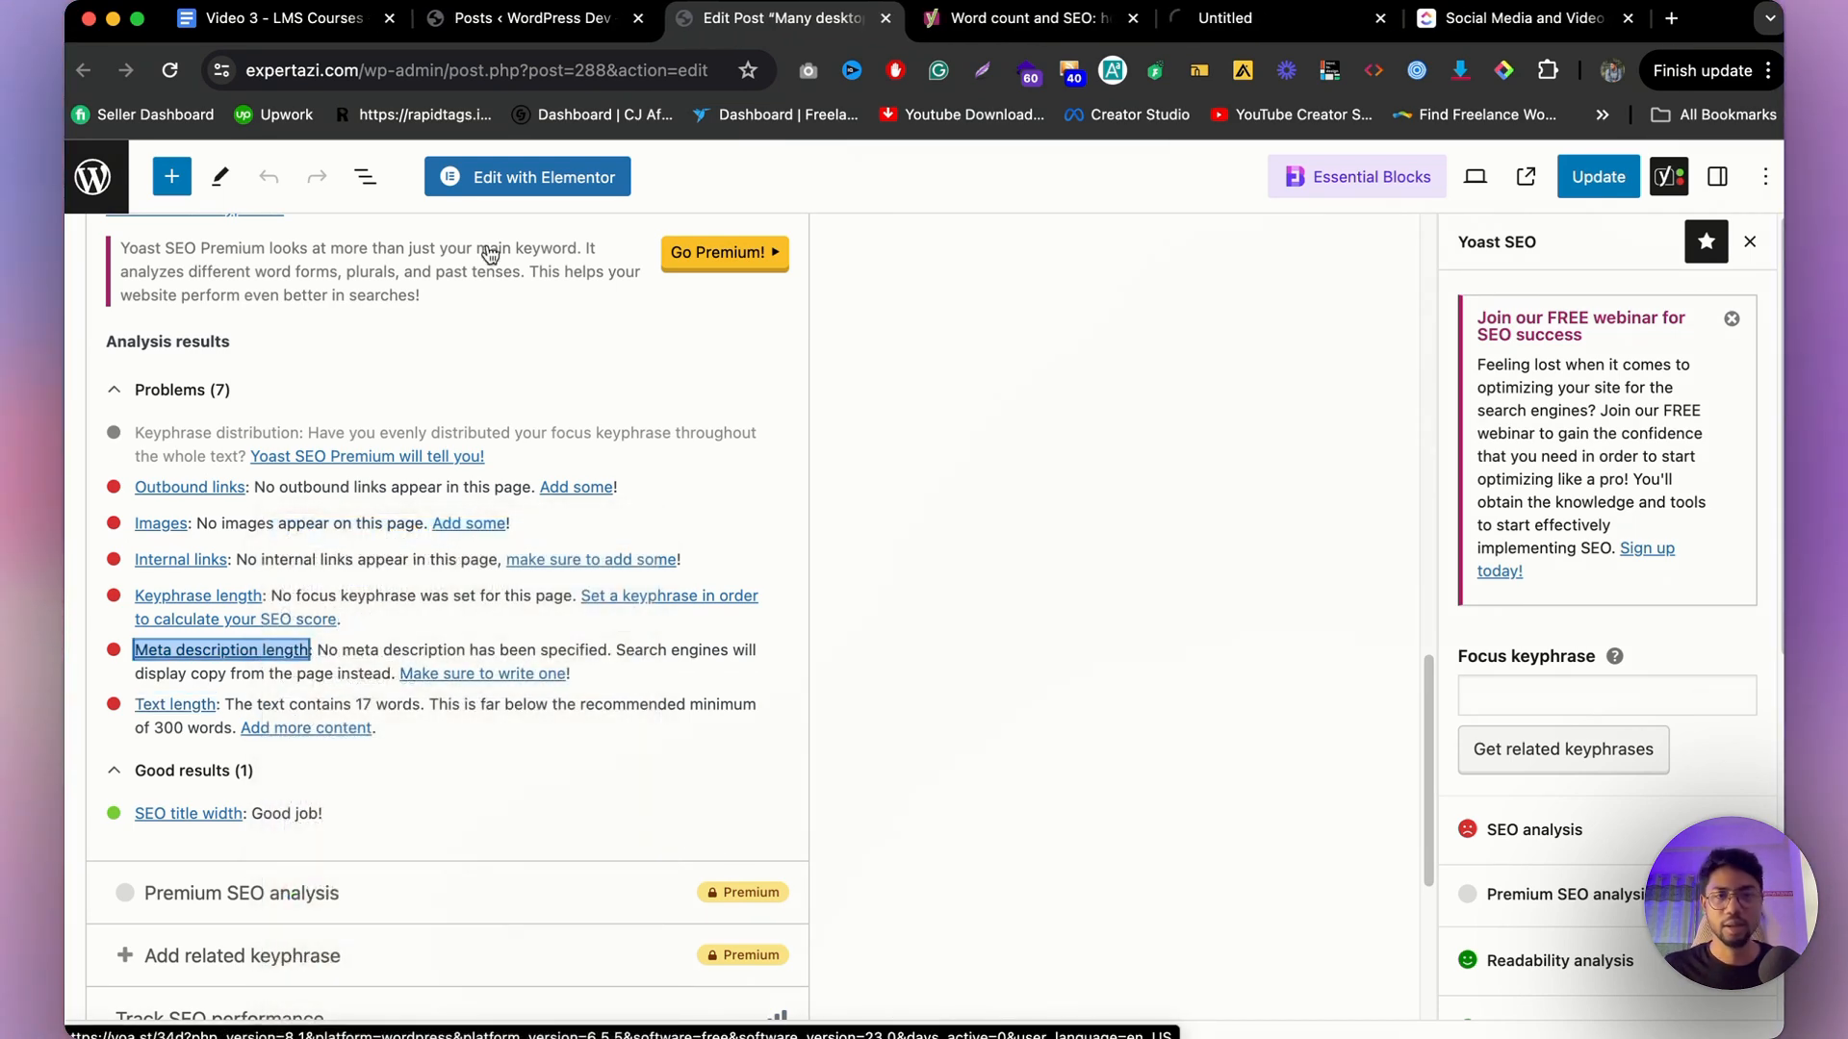
click(1132, 19)
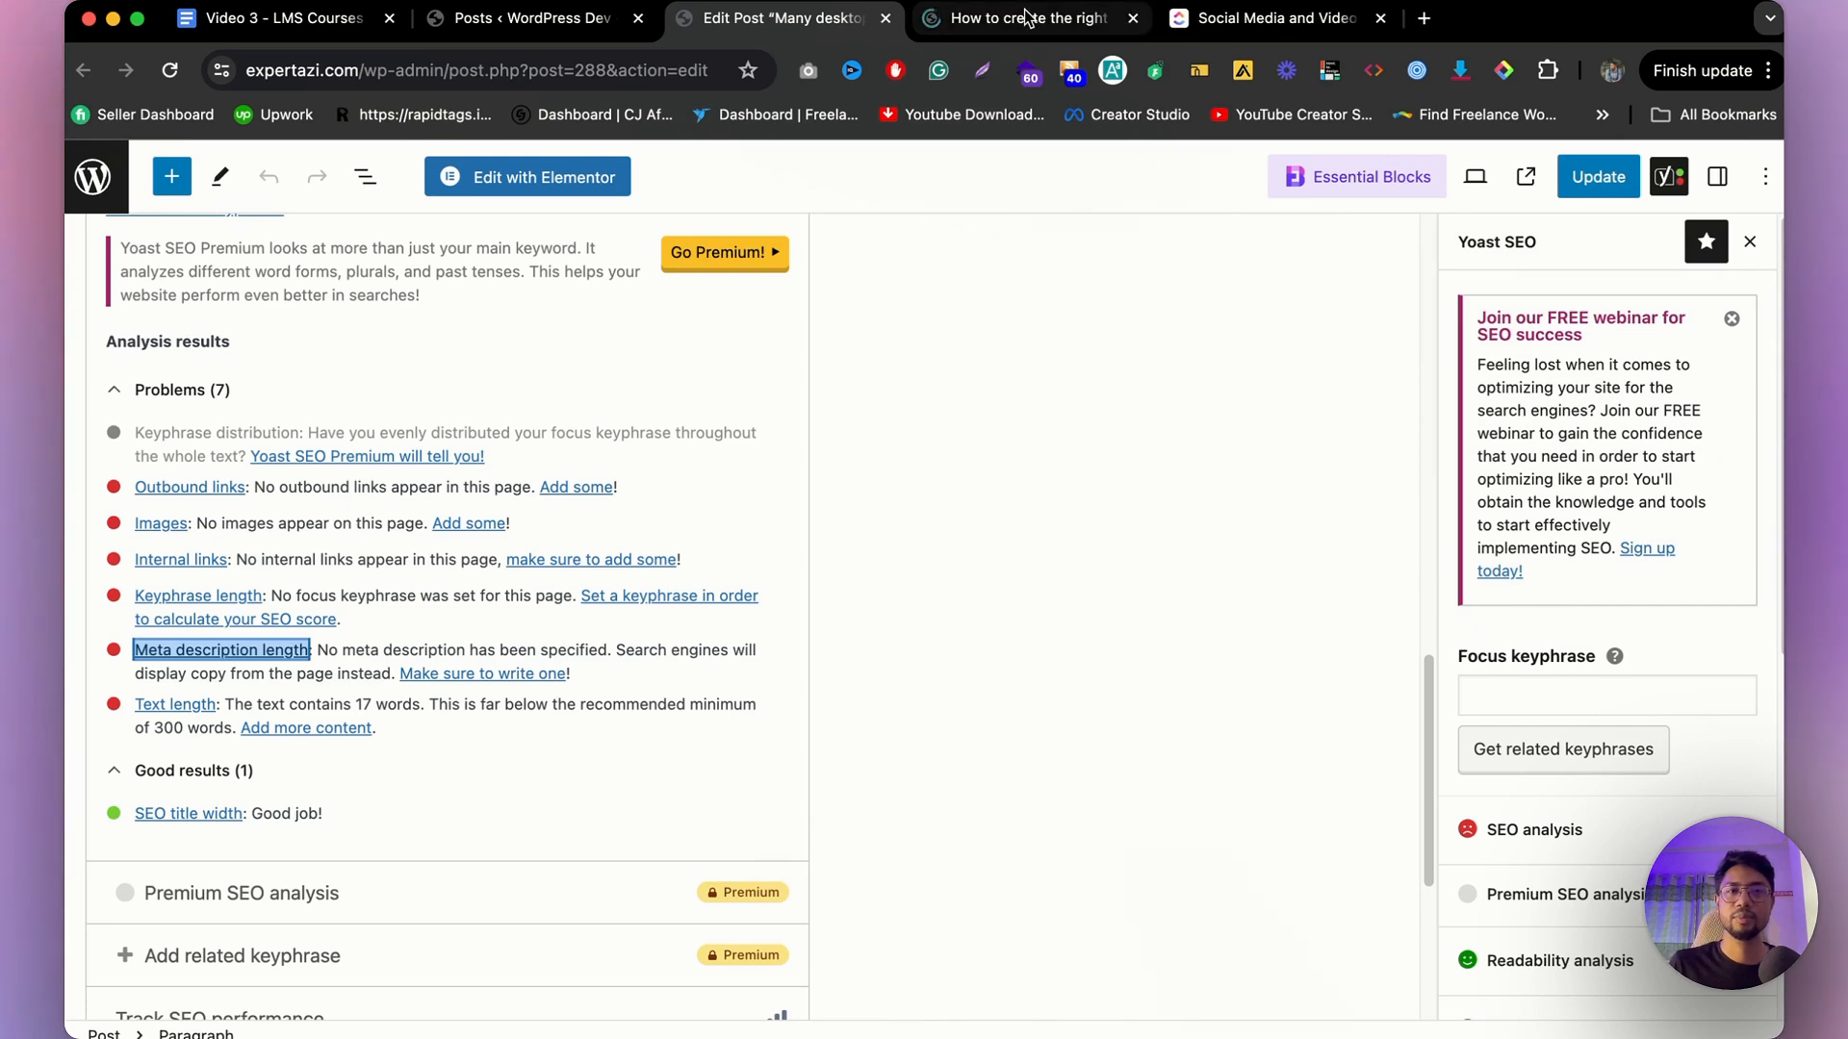
click(1027, 17)
scroll(928, 425, down, 10)
scroll(941, 660, up, 8)
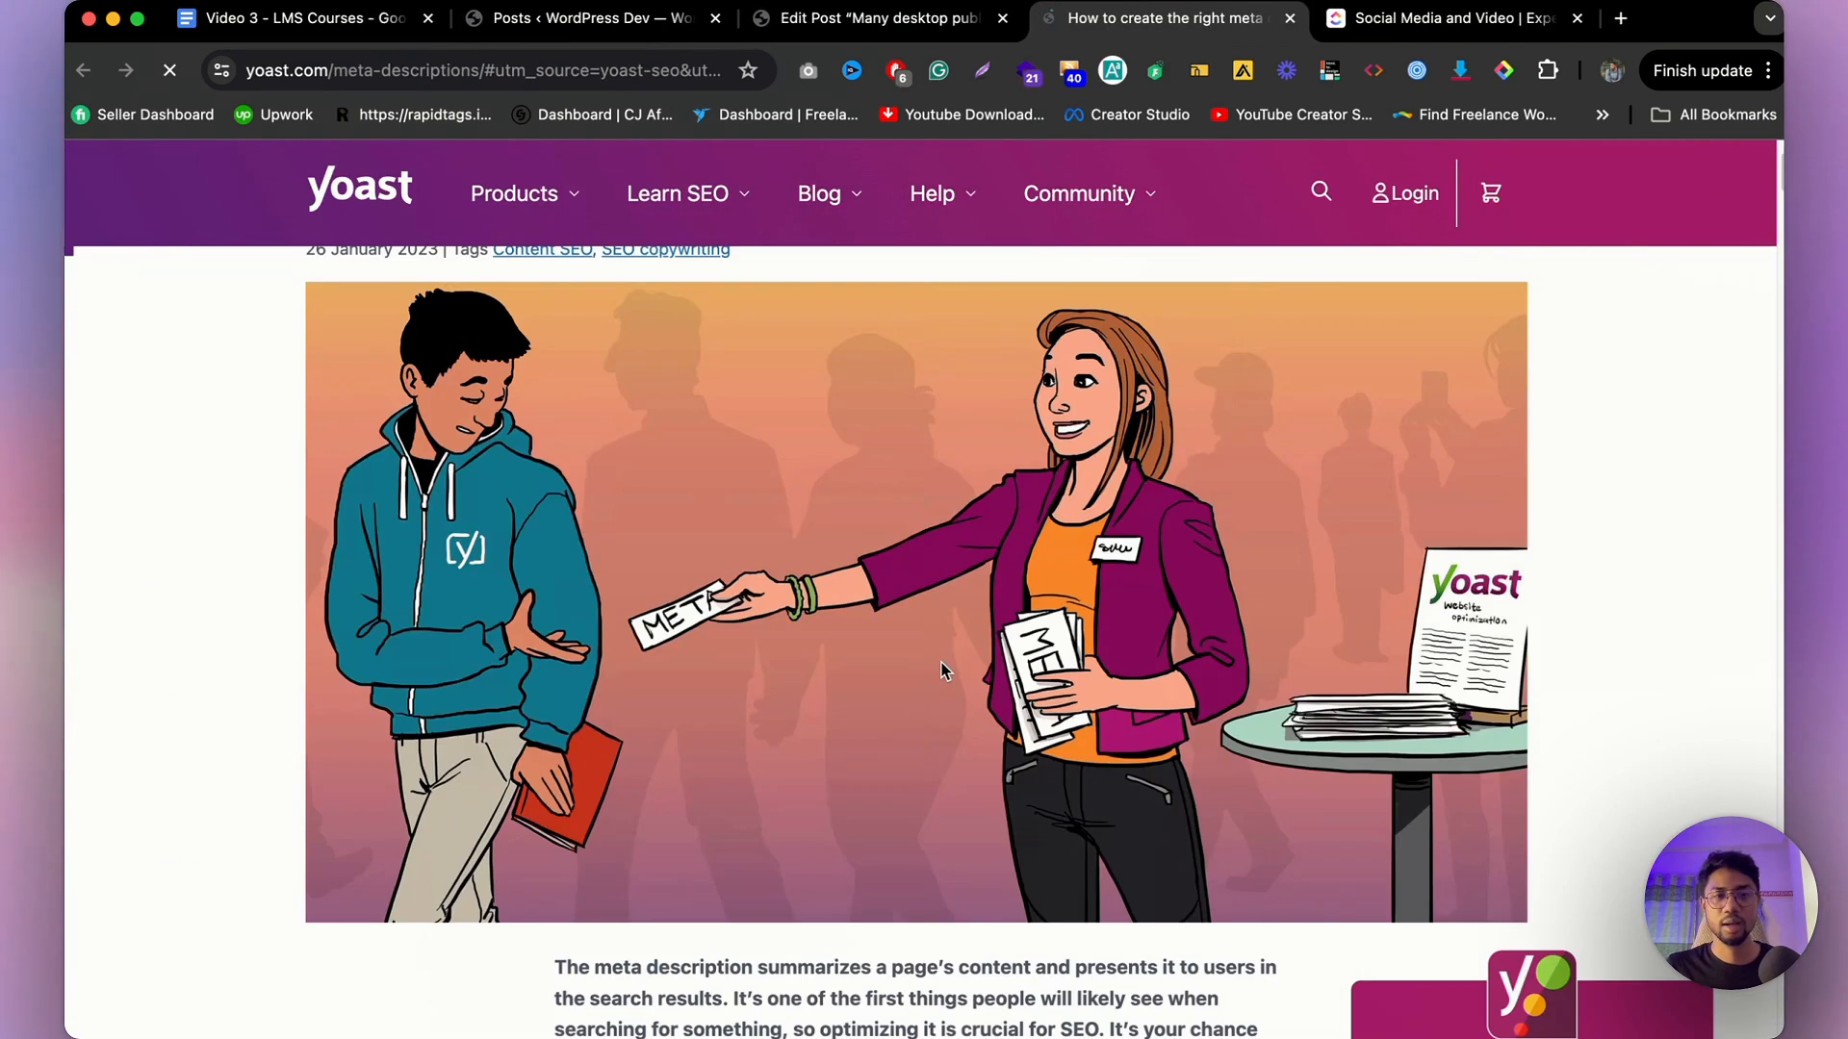
Return to the post editor and look back over the Yoast SEO section up to the focus keyphrase and post content.
click(953, 22)
scroll(432, 616, up, 5)
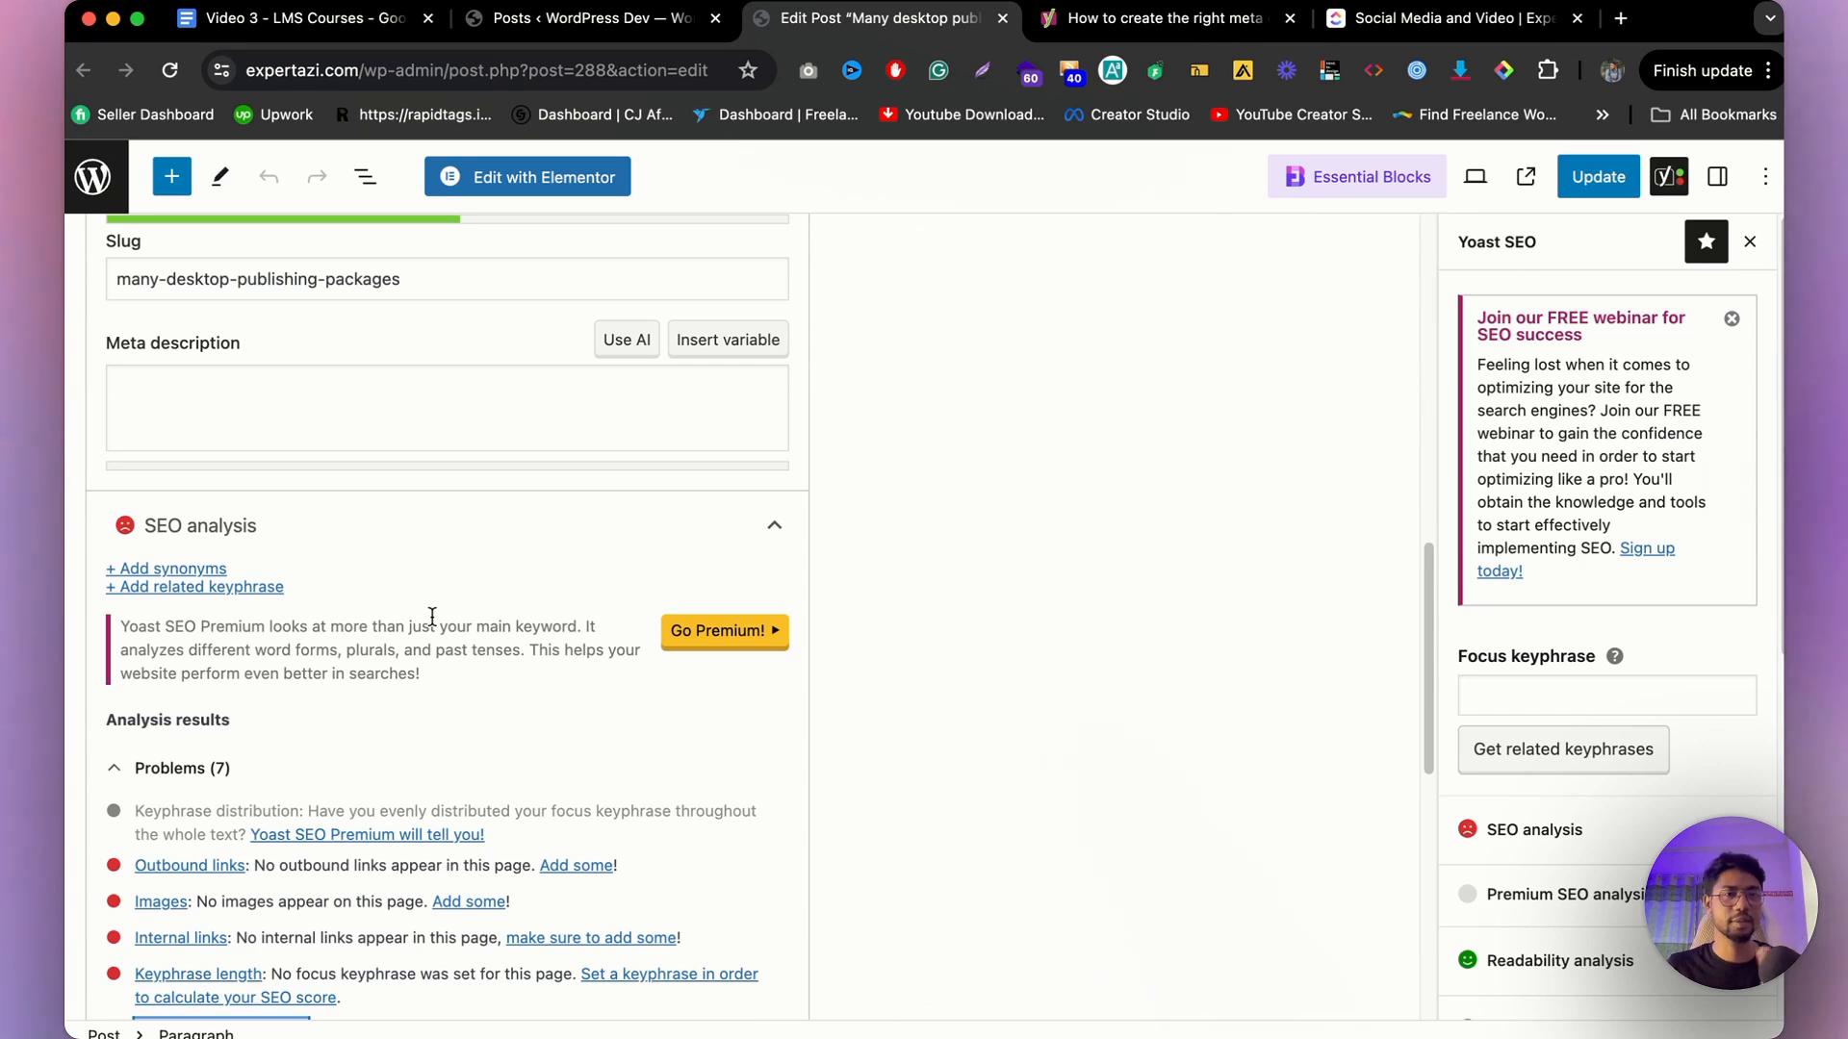
scroll(483, 622, up, 10)
scroll(460, 690, down, 3)
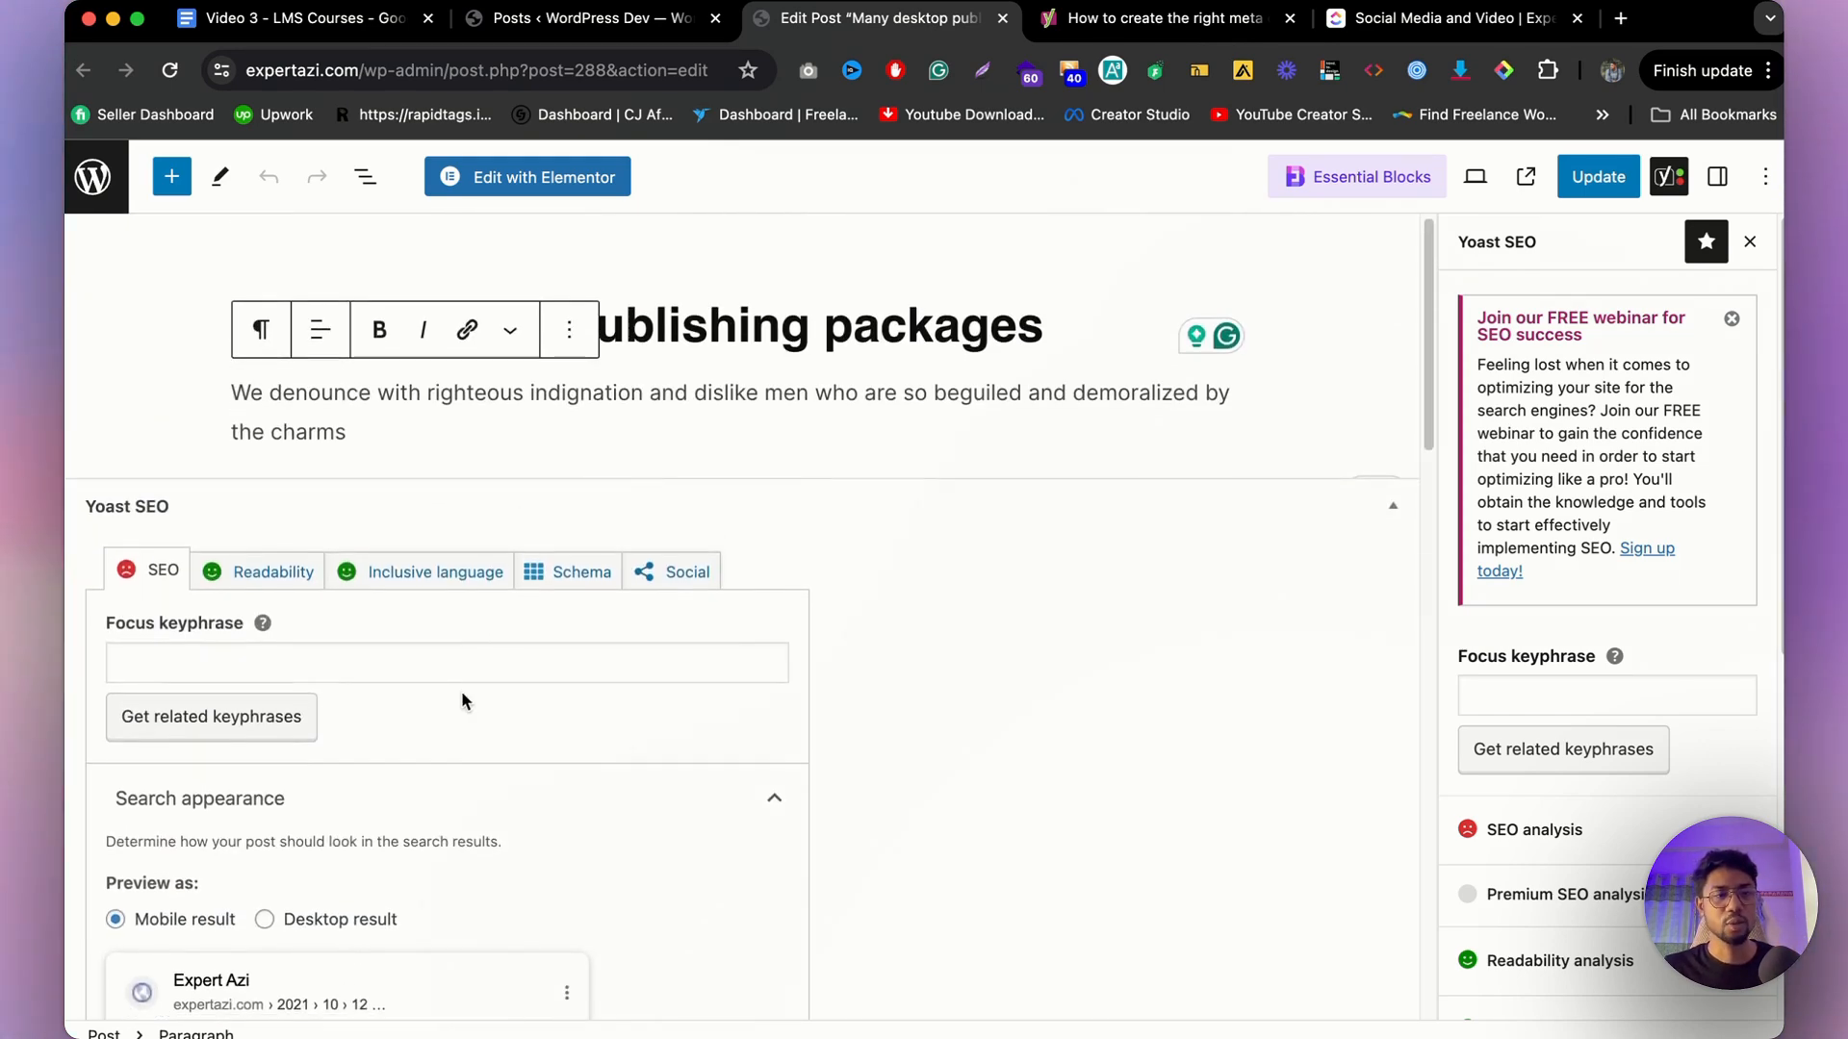
scroll(1094, 528, up, 1)
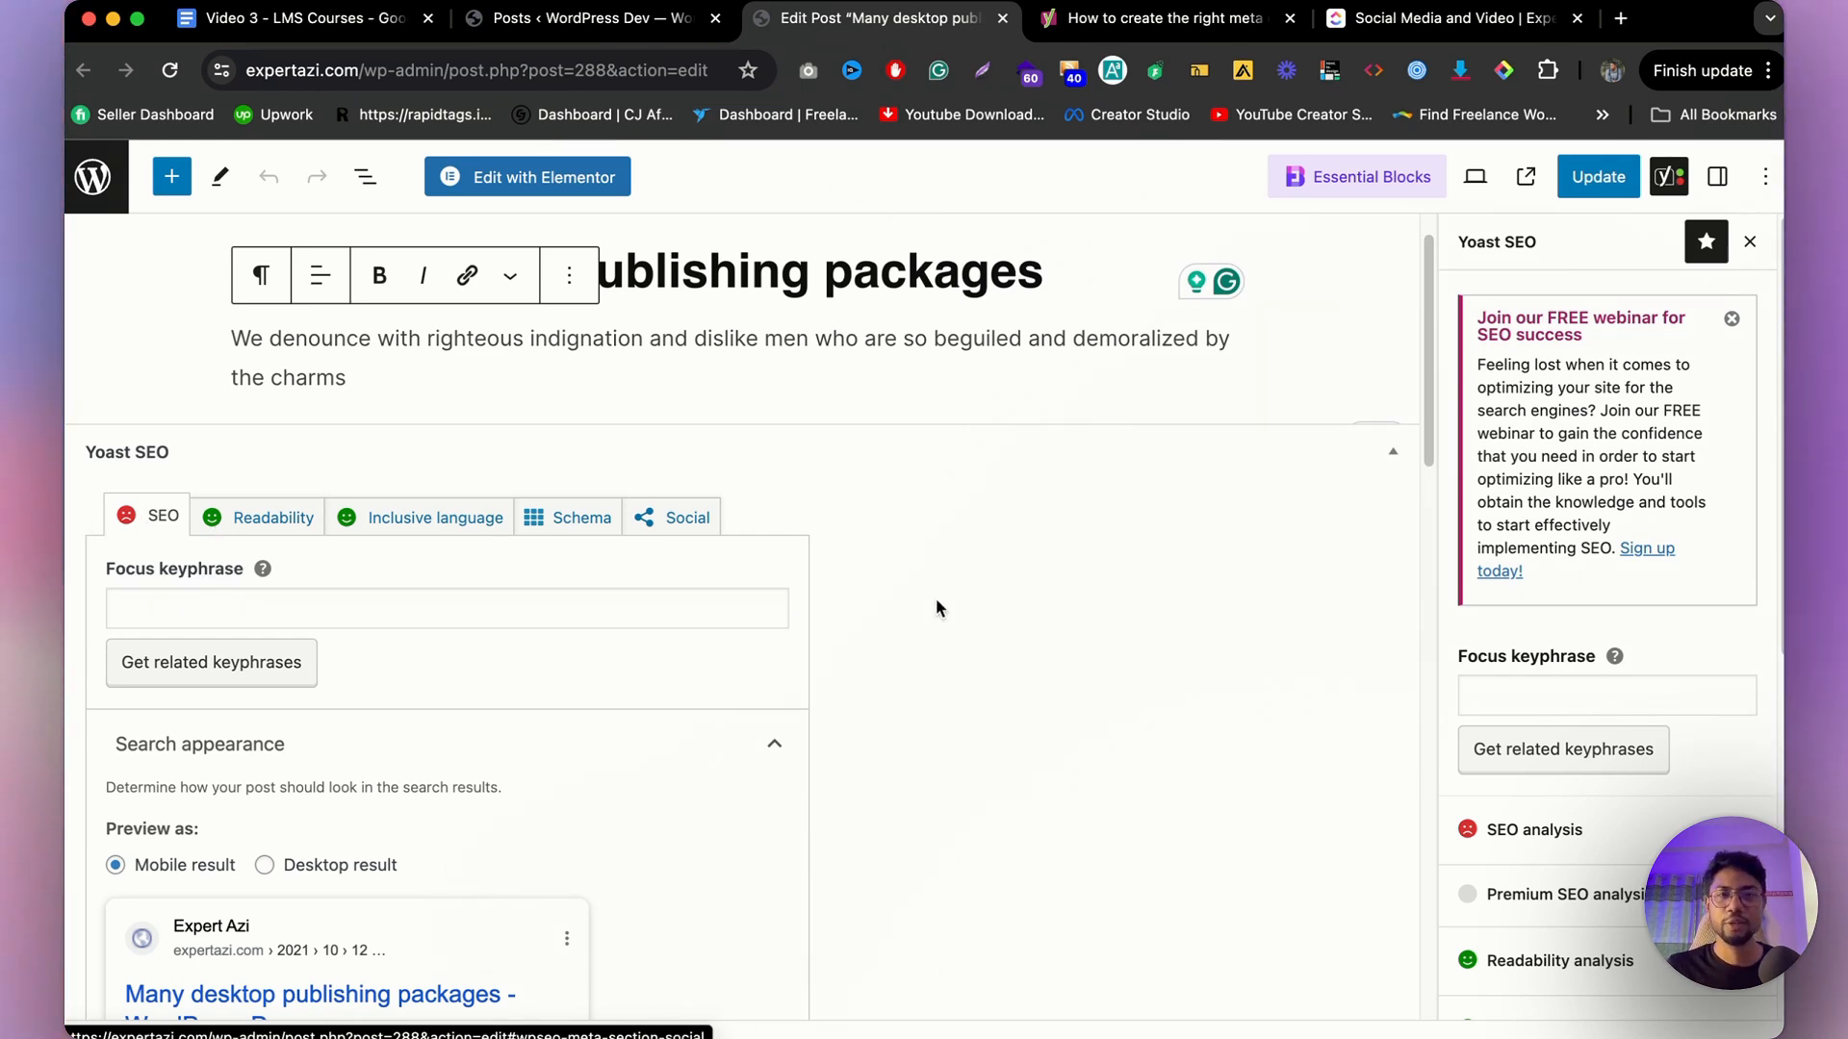
scroll(937, 596, up, 1)
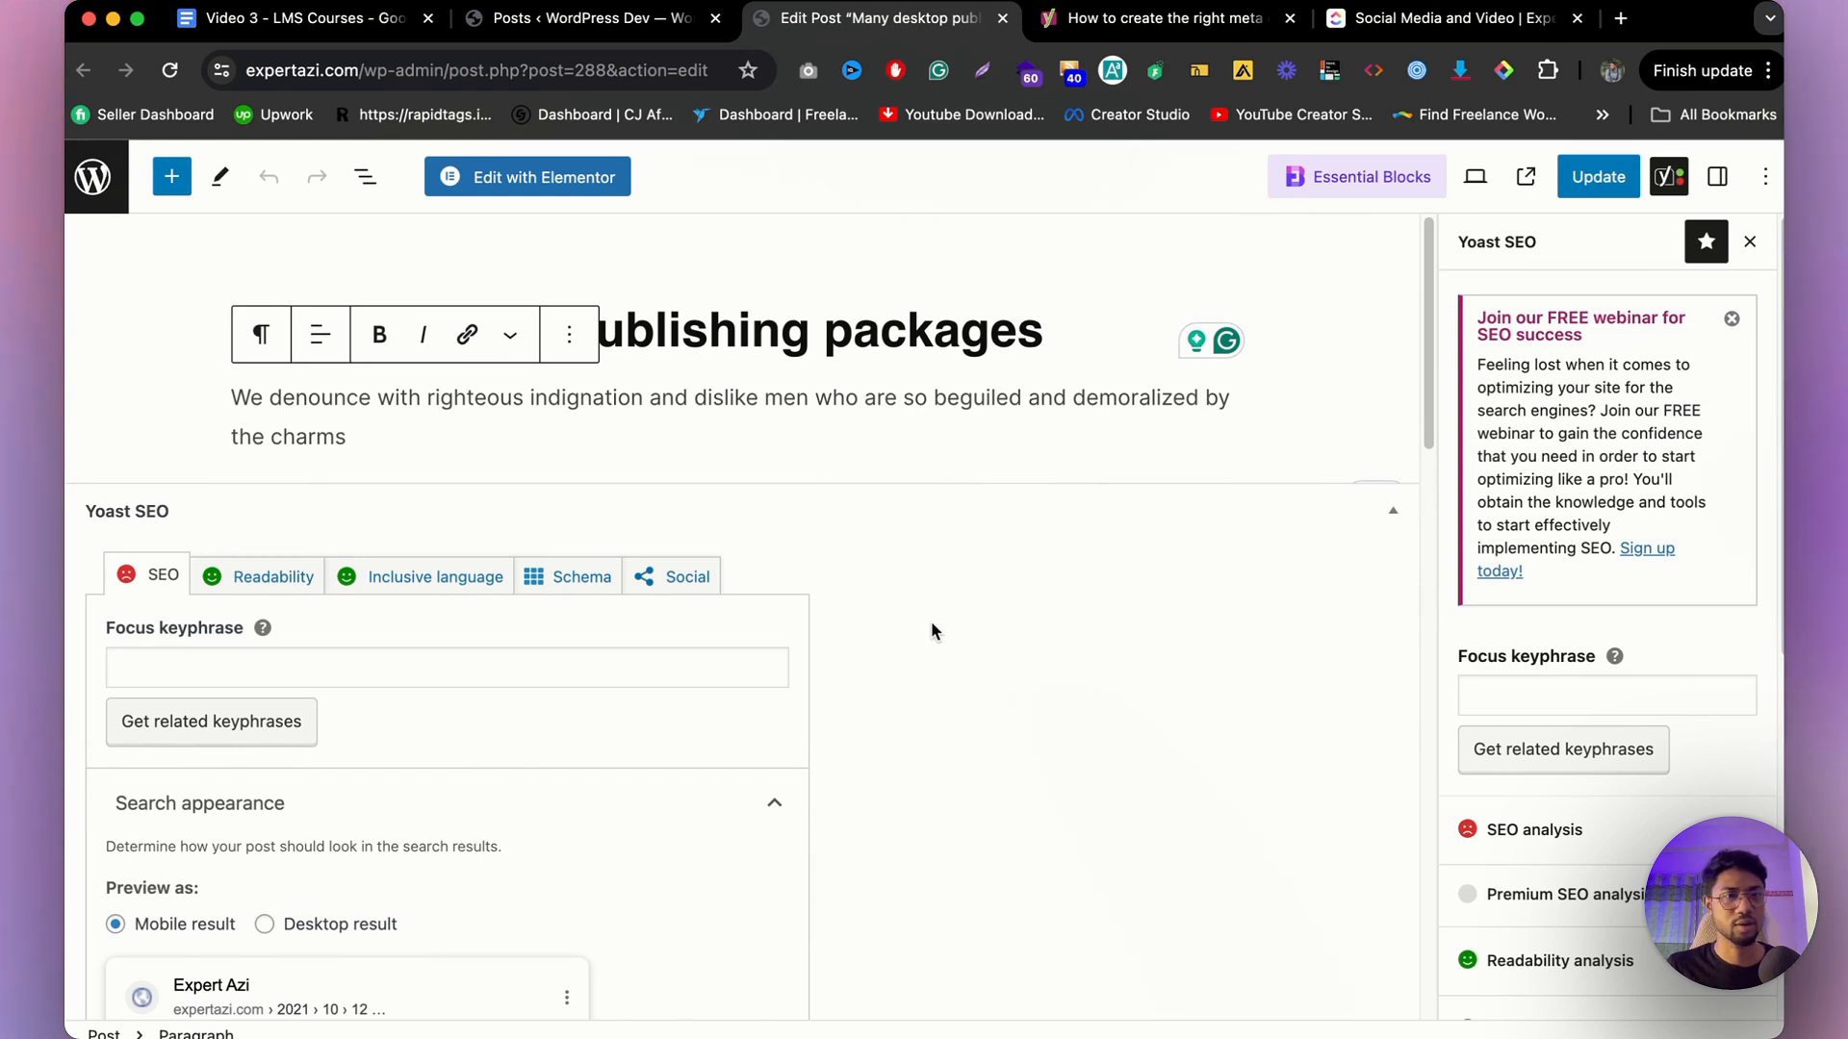